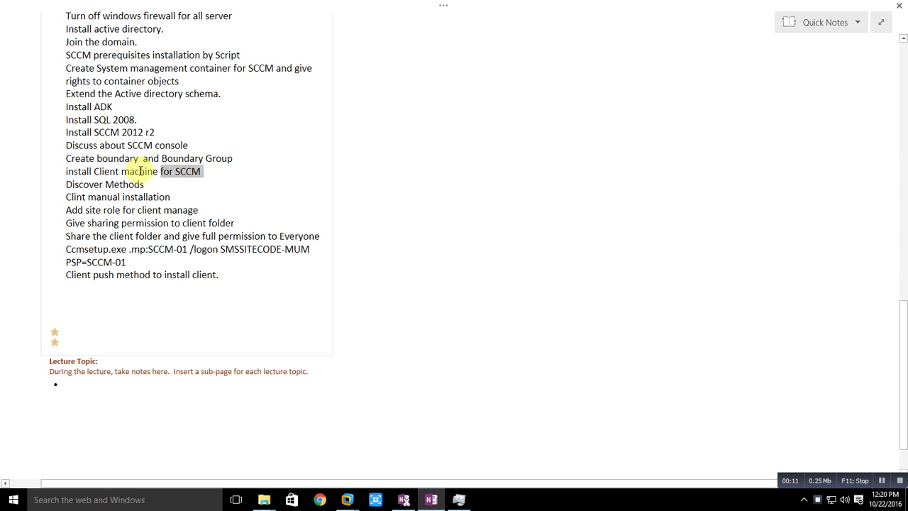
Step: Review the checklist lines in the notes on boundary groups, installing the SCCM client machine and discovery methods
{"action": "left_click", "coordinate": [64, 181]}
{"action": "triple_click", "coordinate": [64, 178]}
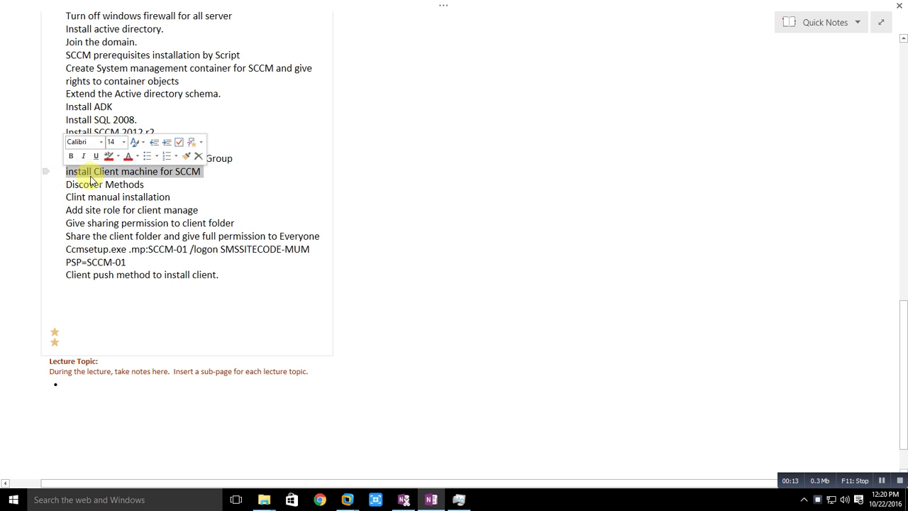
{"action": "left_click", "coordinate": [204, 174]}
{"action": "left_click_drag", "start_coordinate": [203, 176], "coordinate": [73, 172]}
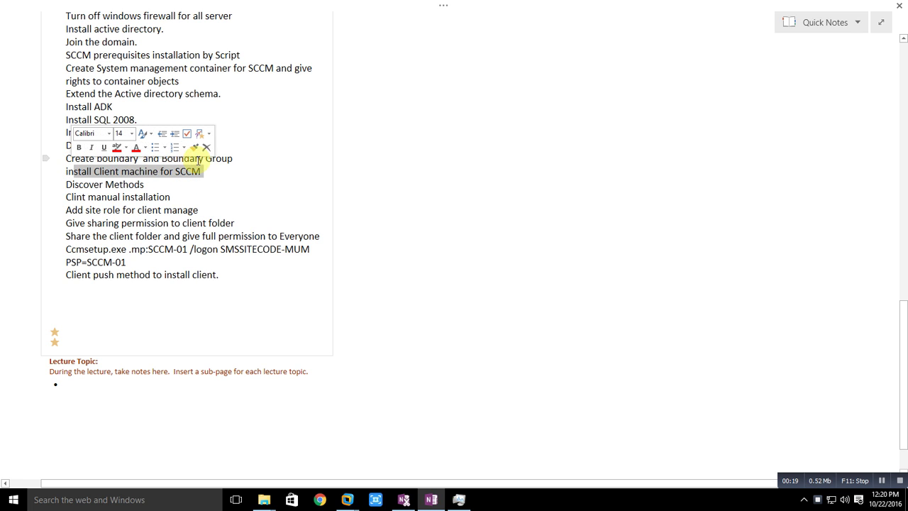
{"action": "left_click_drag", "start_coordinate": [233, 159], "coordinate": [49, 157]}
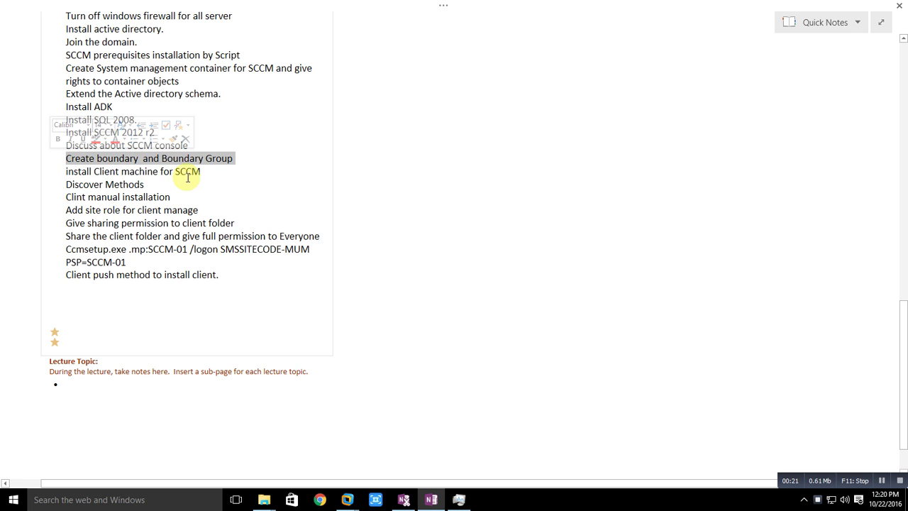
{"action": "left_click_drag", "start_coordinate": [205, 177], "coordinate": [66, 174]}
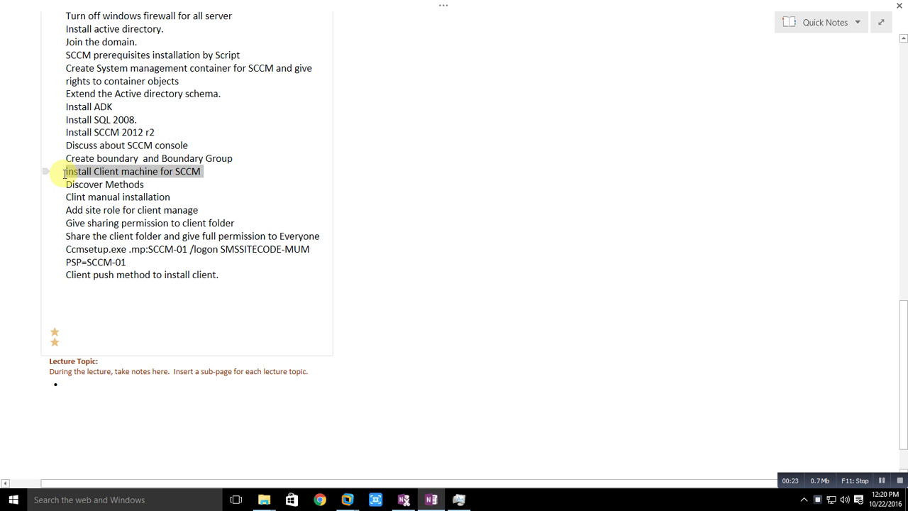
{"action": "left_click_drag", "start_coordinate": [148, 185], "coordinate": [68, 185]}
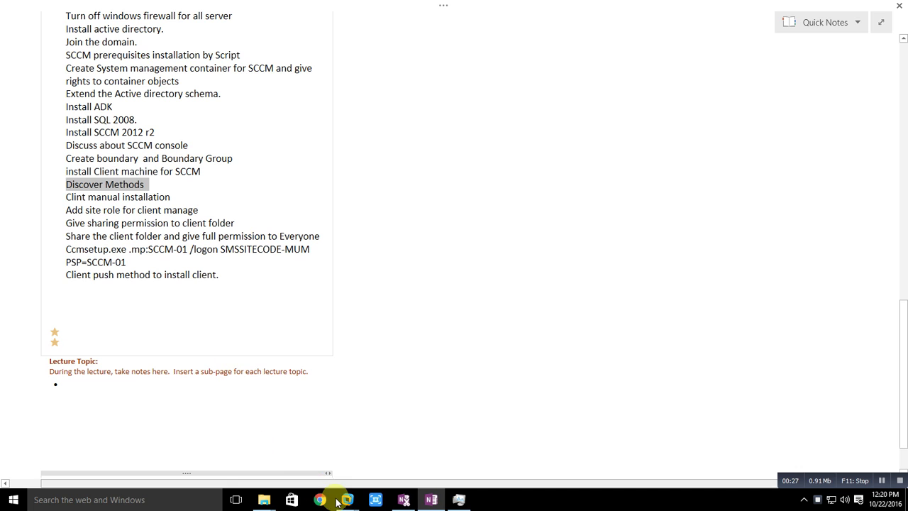
Step: Switch to the Configuration Manager console and open Discovery Methods under Hierarchy Configuration in the Administration workspace
{"action": "mouse_move", "coordinate": [342, 501]}
{"action": "left_click", "coordinate": [387, 440]}
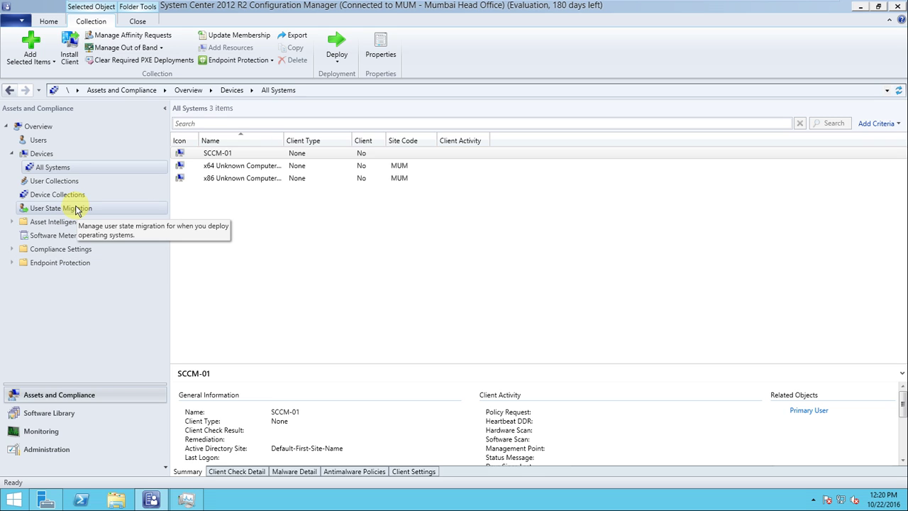
{"action": "left_click", "coordinate": [76, 452]}
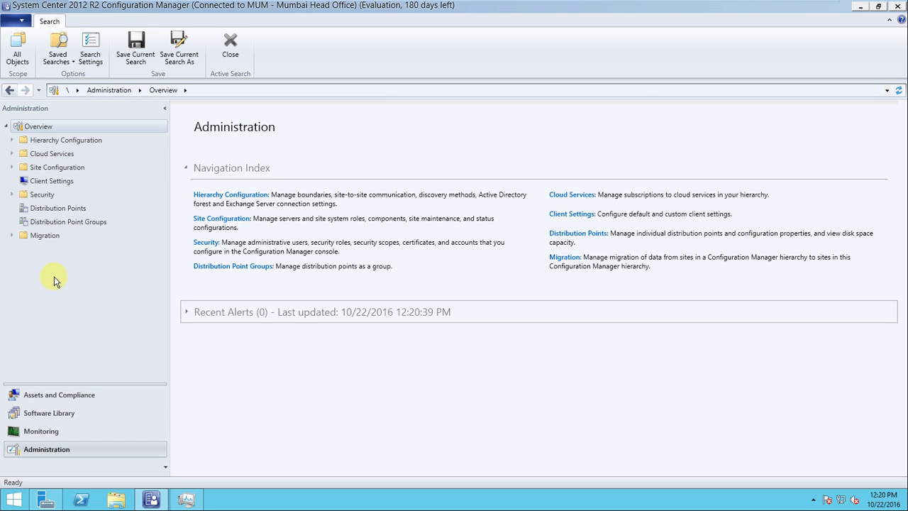
{"action": "left_click", "coordinate": [63, 398]}
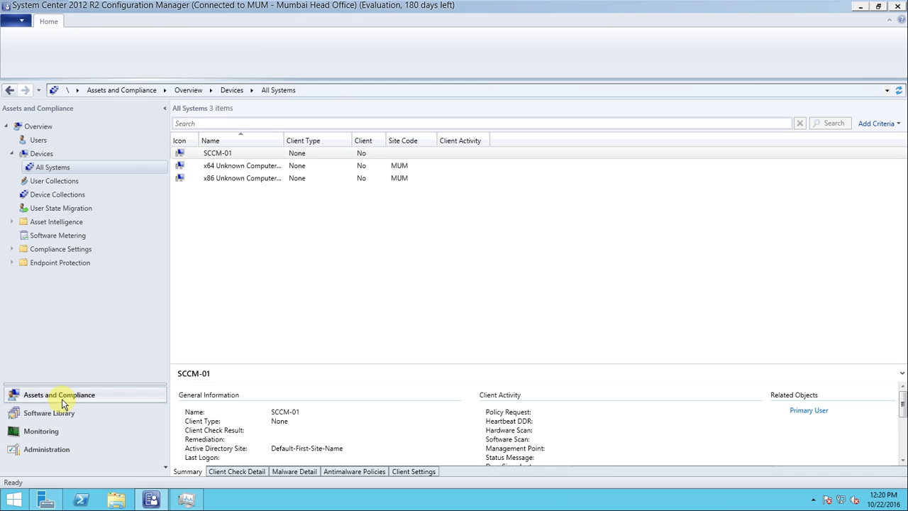
{"action": "left_click", "coordinate": [64, 450]}
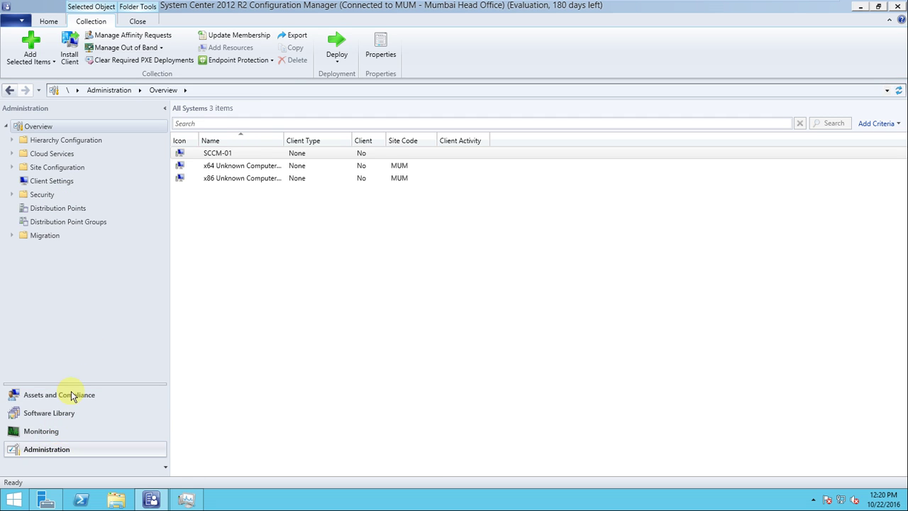
{"action": "left_click", "coordinate": [11, 140]}
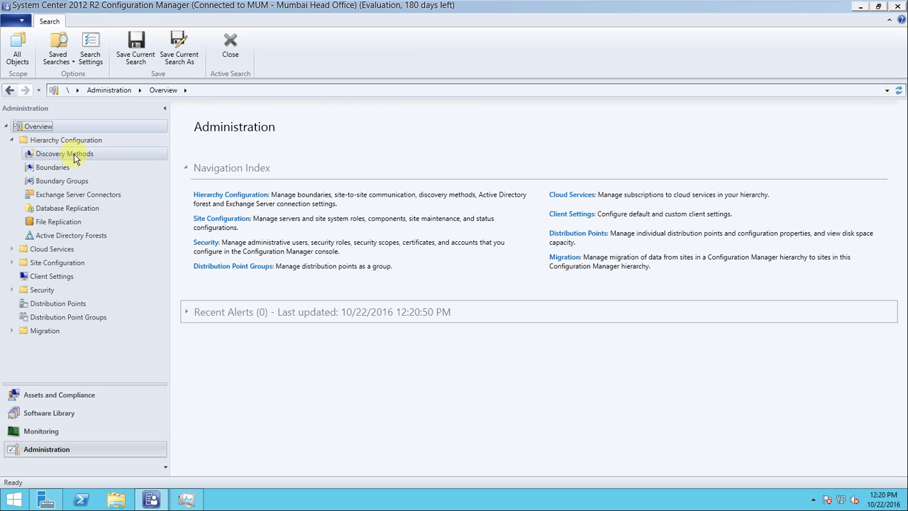
{"action": "left_click", "coordinate": [68, 153]}
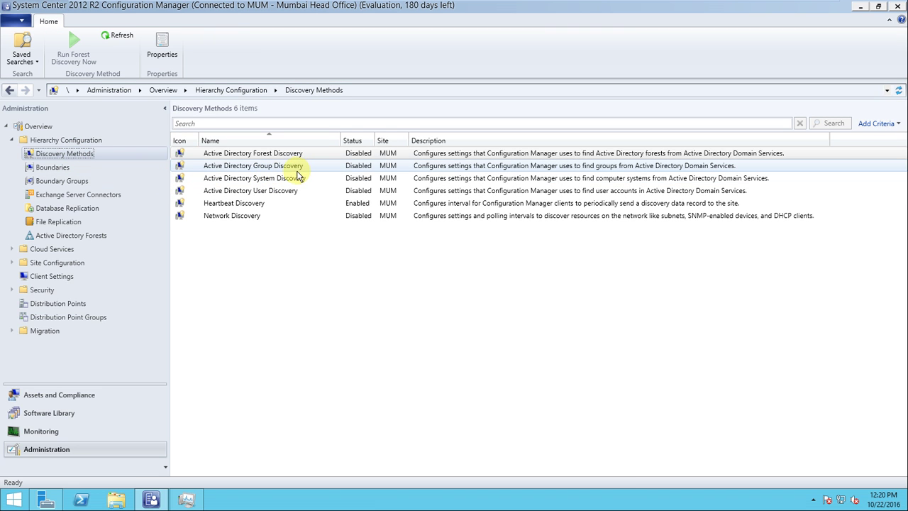
{"action": "left_click", "coordinate": [829, 151]}
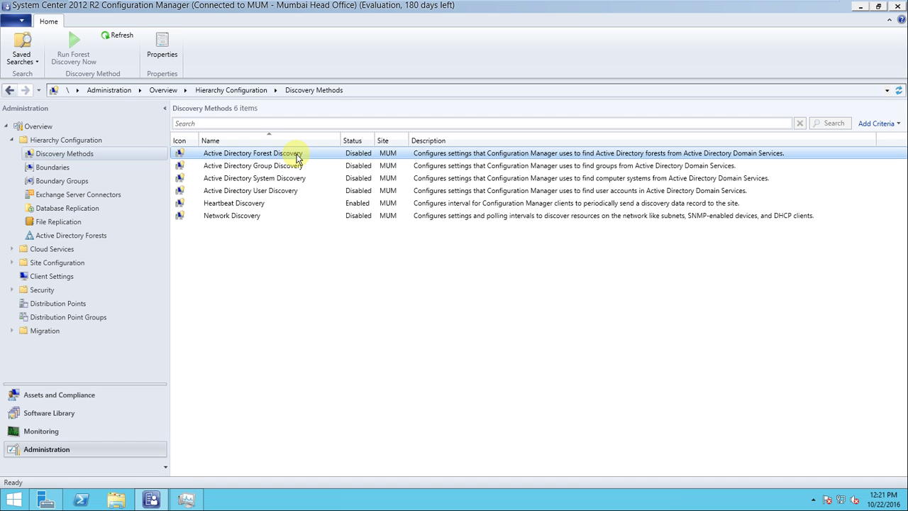
Step: Enable automatic creation of Active Directory site boundaries and IP address range boundaries in the properties of Active Directory Forest Discovery, with discovery enabled
{"action": "right_click", "coordinate": [296, 156]}
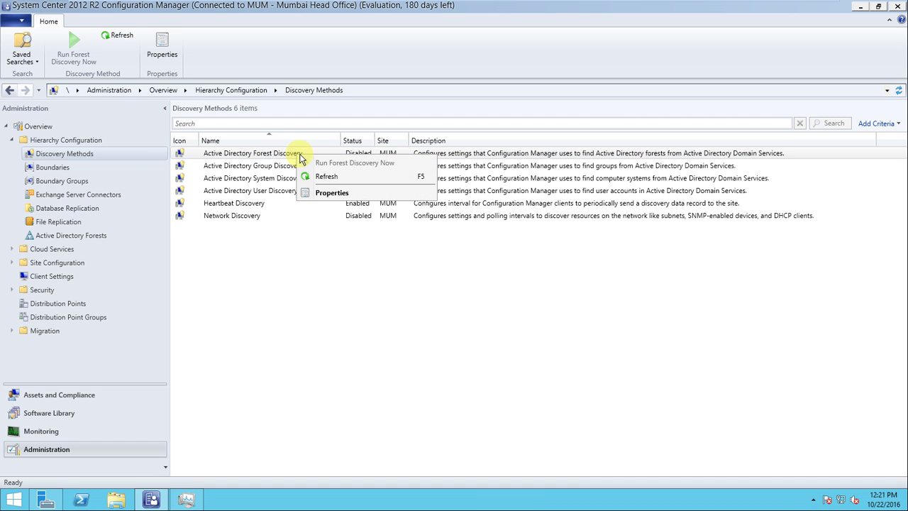
{"action": "left_click", "coordinate": [331, 195]}
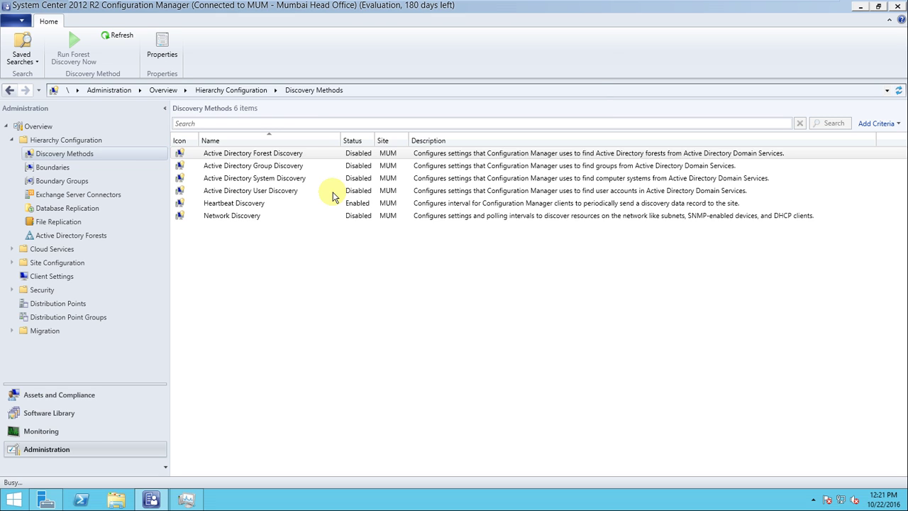
{"action": "left_click", "coordinate": [330, 199]}
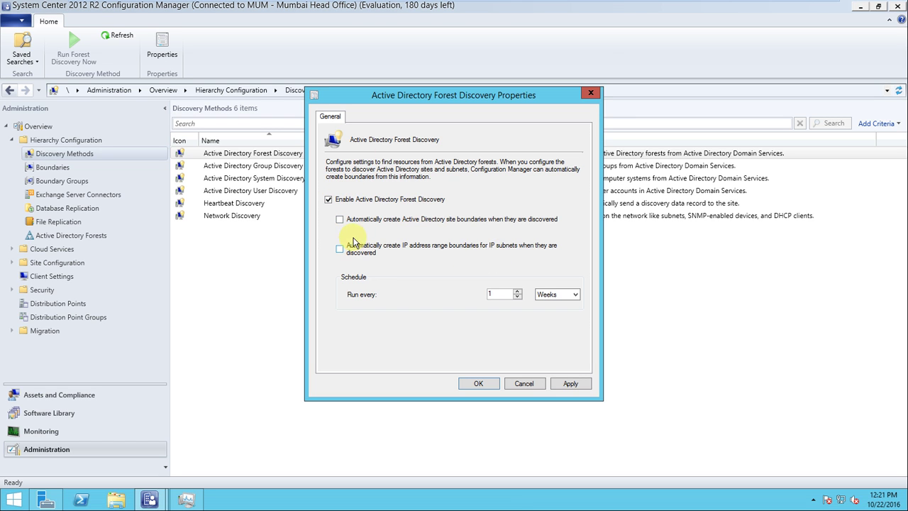
{"action": "left_click", "coordinate": [344, 222]}
{"action": "left_click", "coordinate": [340, 249]}
{"action": "left_click", "coordinate": [574, 296]}
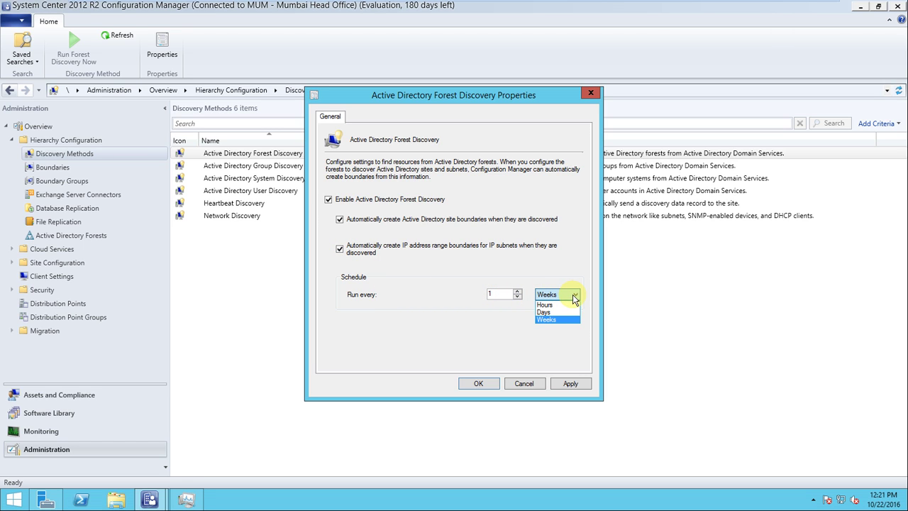
{"action": "left_click", "coordinate": [489, 327]}
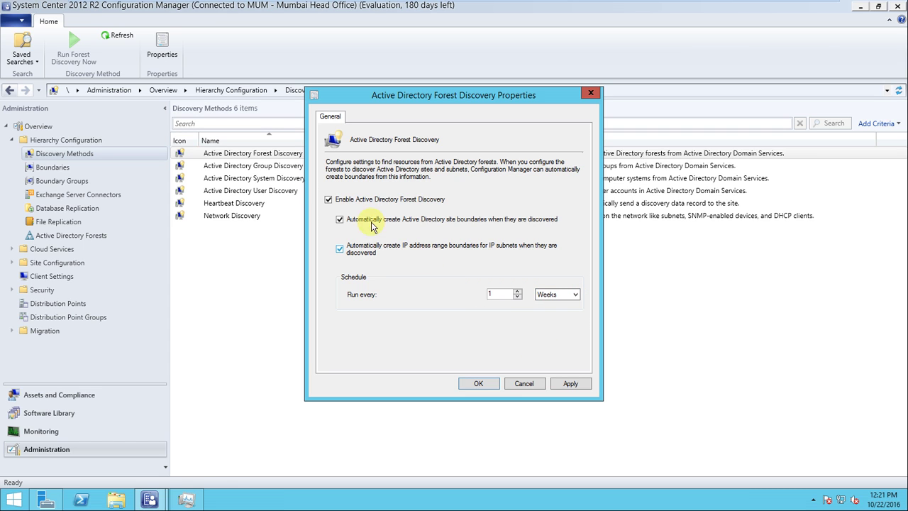
Step: Apply the forest discovery settings, agree to run full discovery as soon as possible, and close the properties
{"action": "left_click", "coordinate": [572, 384]}
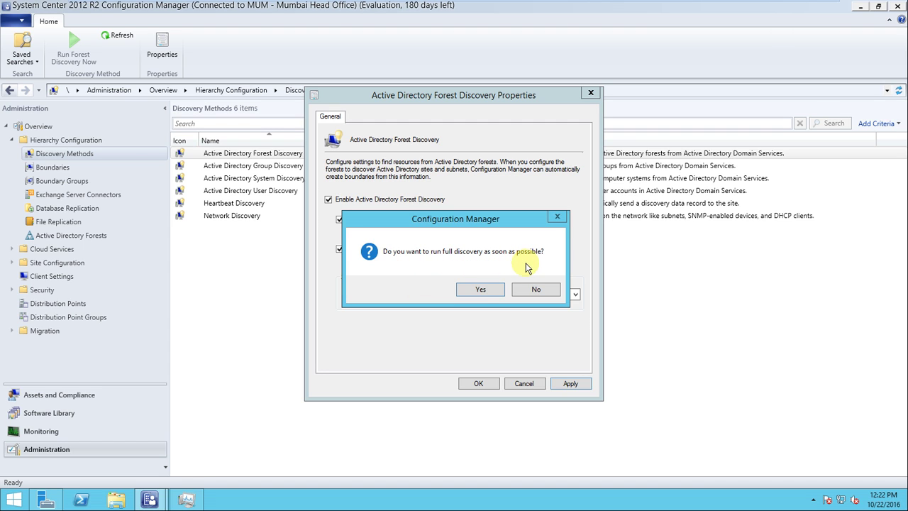
{"action": "left_click", "coordinate": [481, 291]}
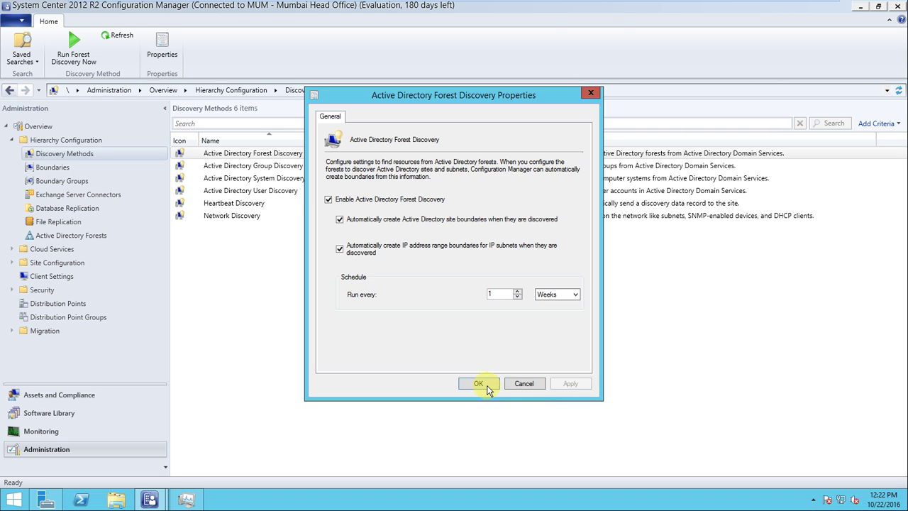
{"action": "left_click", "coordinate": [487, 389]}
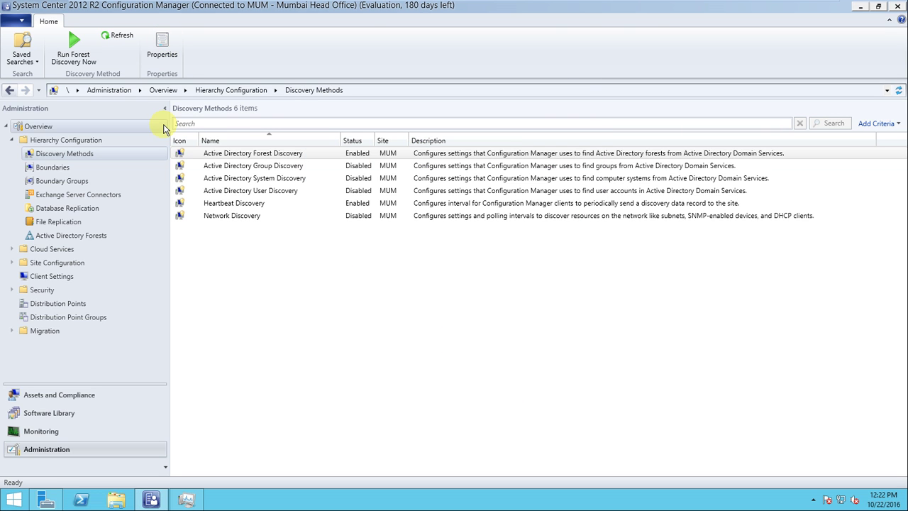
Step: Enable Active Directory Group Discovery in its properties
{"action": "left_click", "coordinate": [268, 168]}
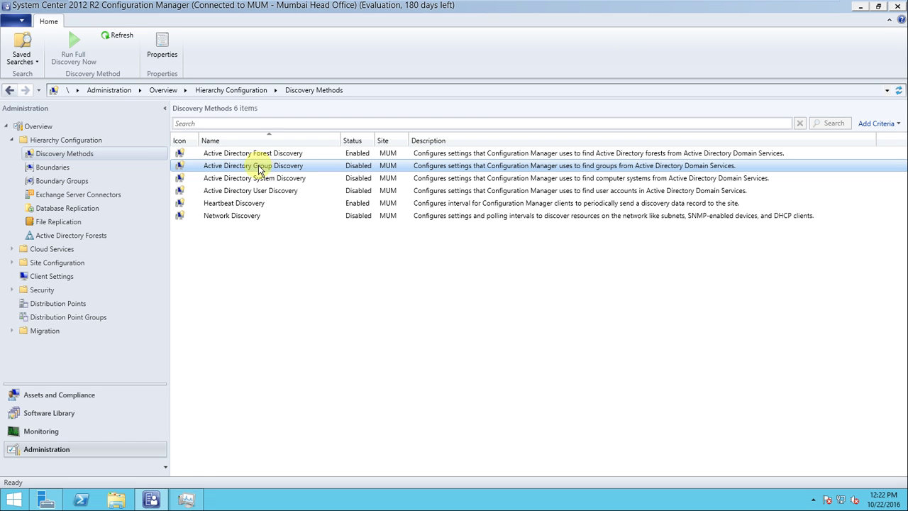
{"action": "right_click", "coordinate": [260, 169]}
{"action": "left_click", "coordinate": [293, 202]}
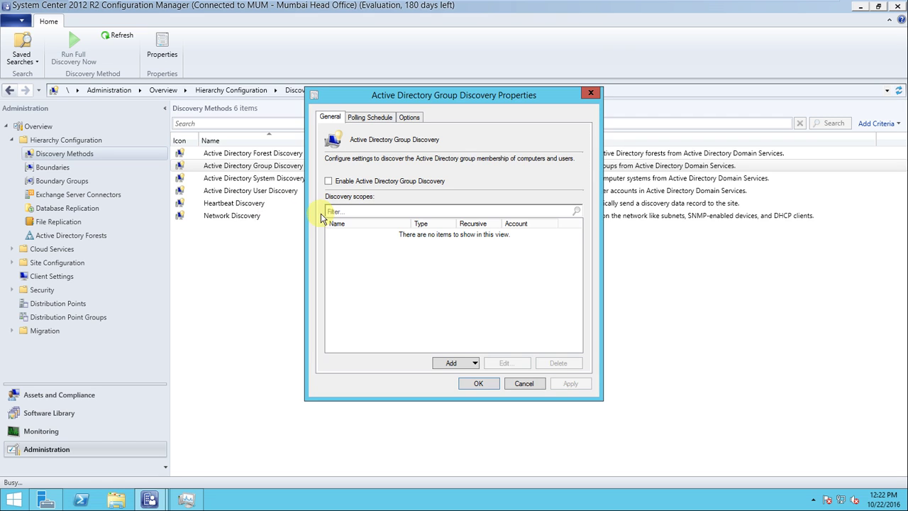
{"action": "left_click", "coordinate": [341, 185]}
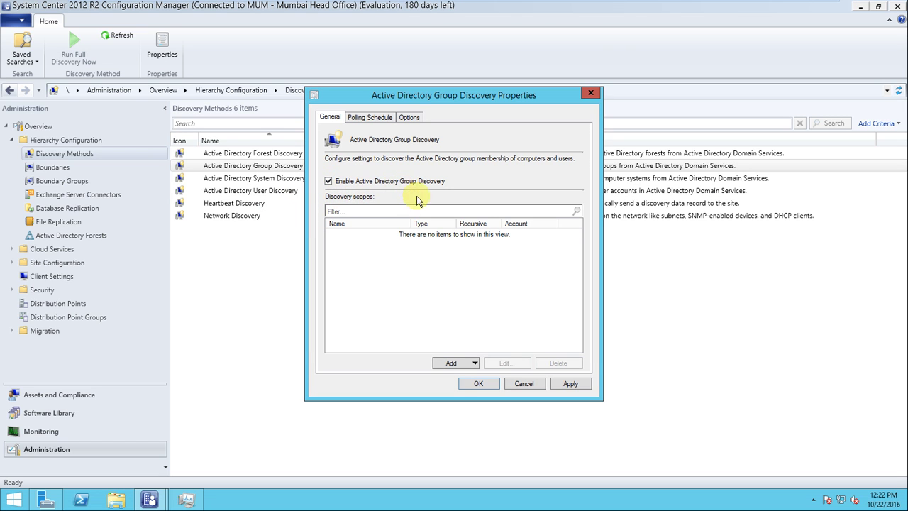
Step: Begin adding a groups discovery scope and name it "My AD all Group"
{"action": "left_click", "coordinate": [474, 364]}
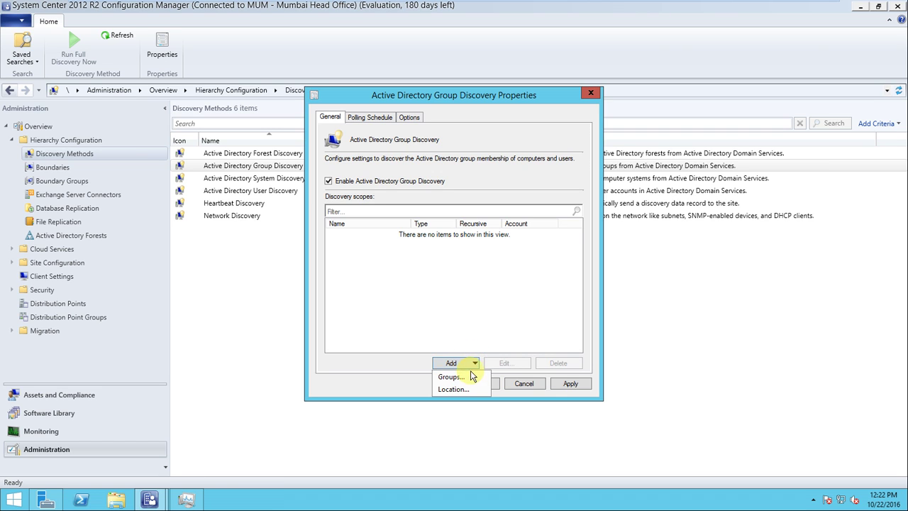
{"action": "left_click", "coordinate": [470, 377]}
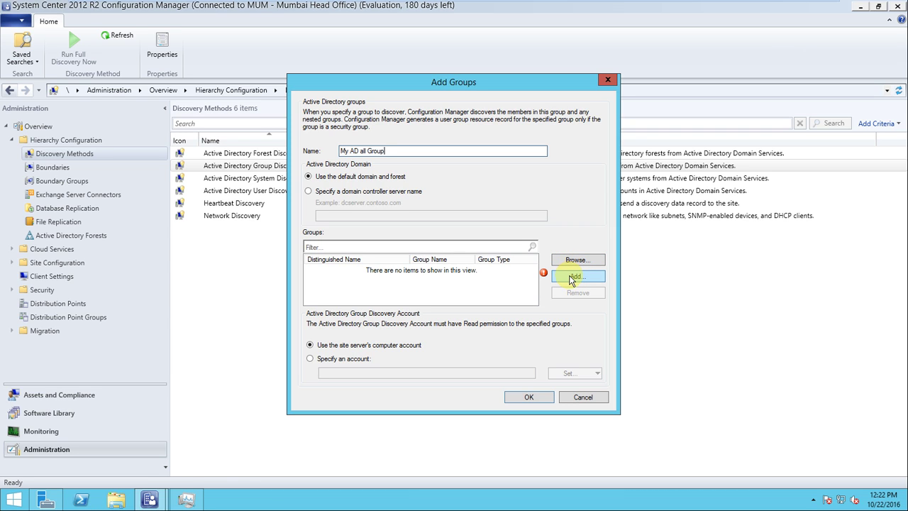
{"action": "left_click", "coordinate": [455, 272]}
{"action": "left_click", "coordinate": [587, 262]}
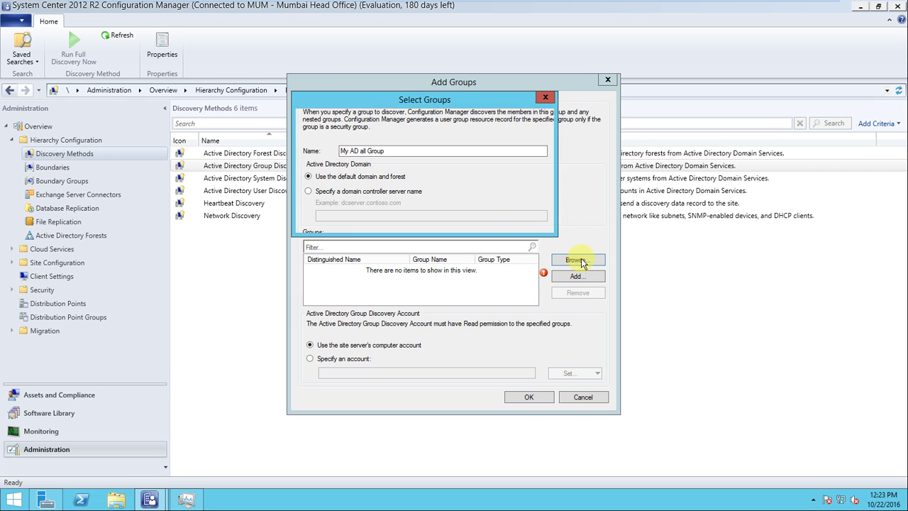
{"action": "left_click_drag", "start_coordinate": [462, 101], "coordinate": [583, 204]}
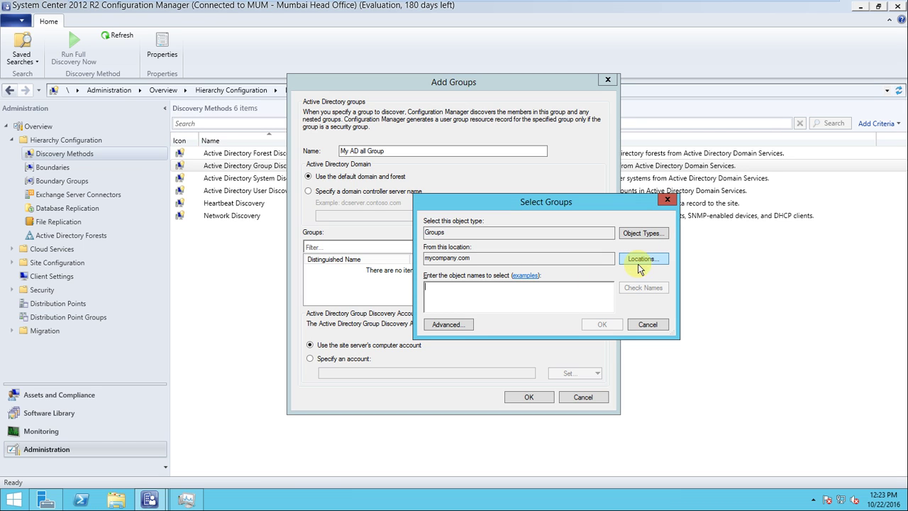
{"action": "left_click", "coordinate": [645, 324]}
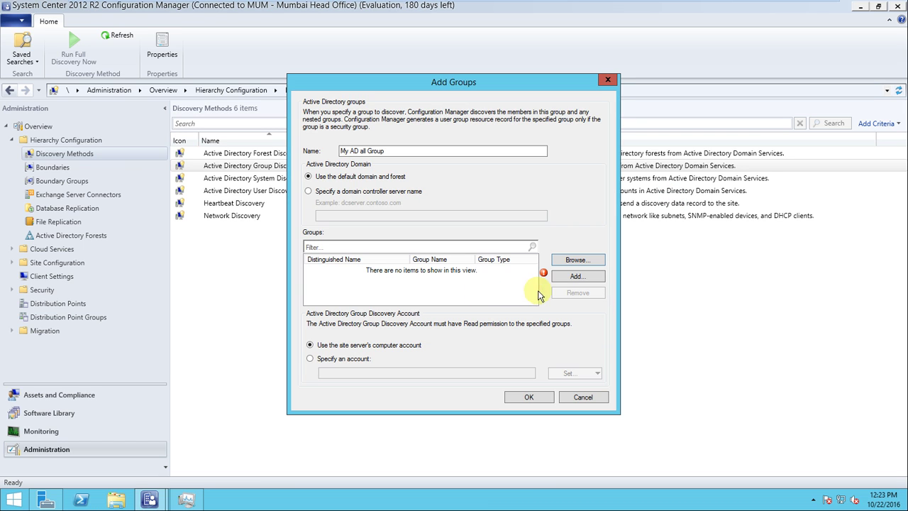
{"action": "left_click", "coordinate": [578, 277]}
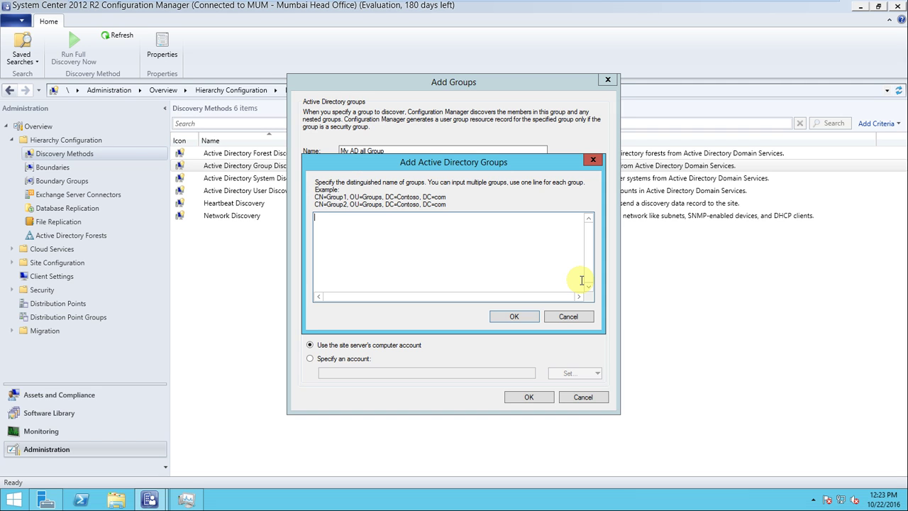
{"action": "left_click", "coordinate": [568, 317]}
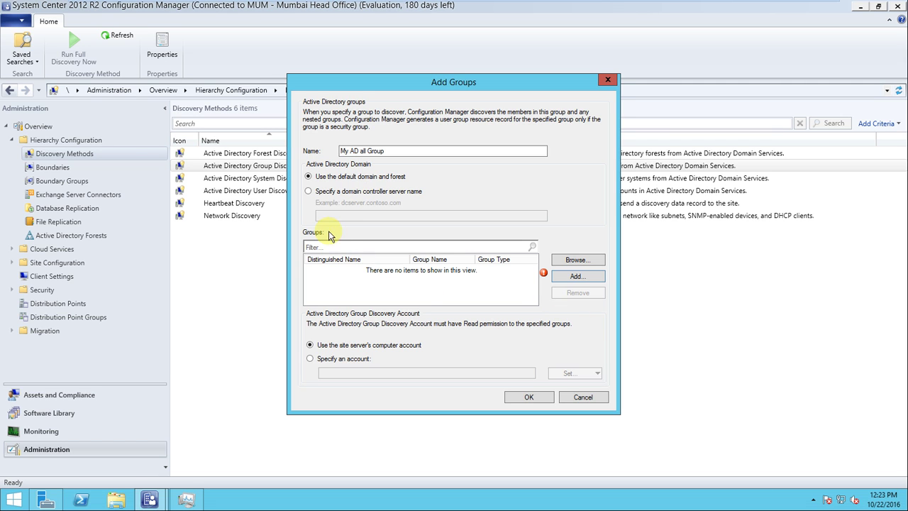
{"action": "left_click", "coordinate": [317, 193]}
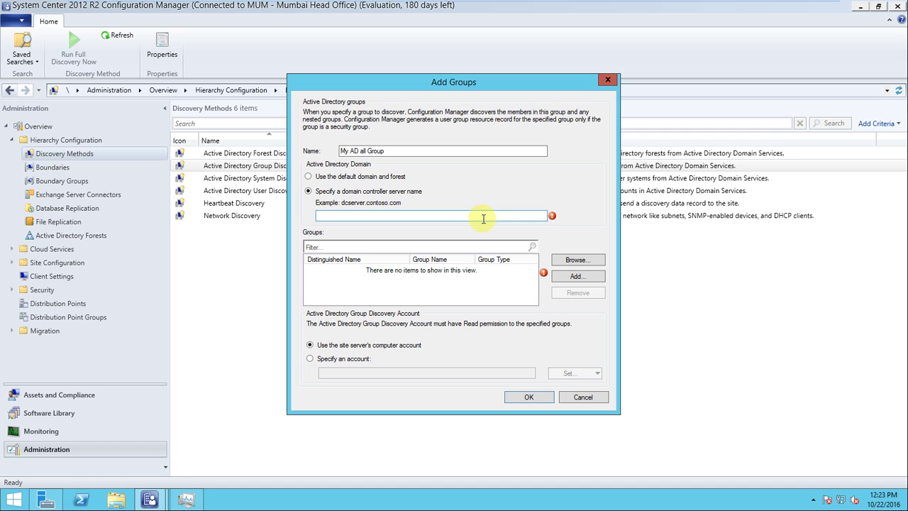
{"action": "left_click", "coordinate": [309, 177]}
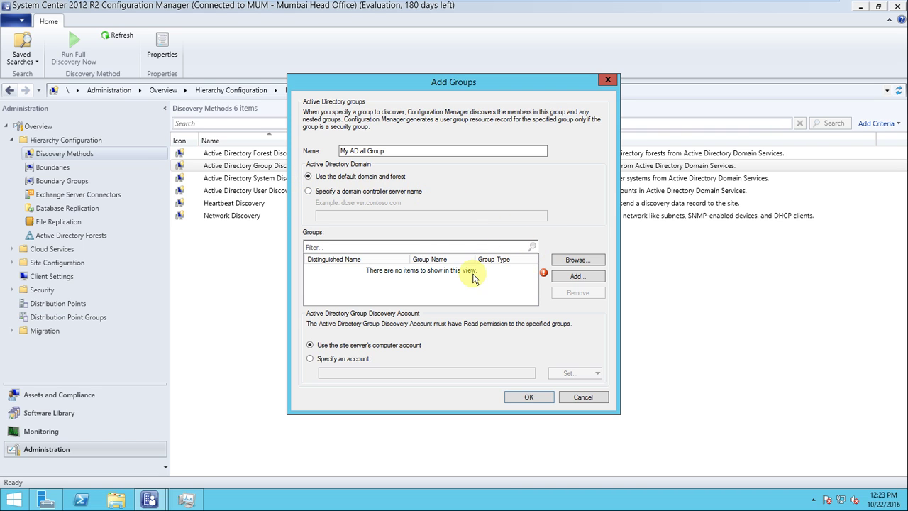
{"action": "left_click", "coordinate": [578, 262]}
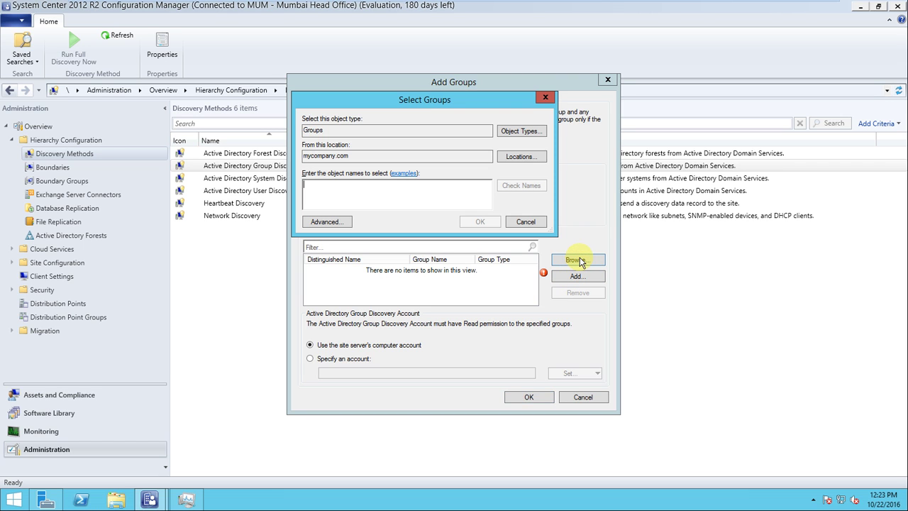
{"action": "left_click", "coordinate": [522, 157]}
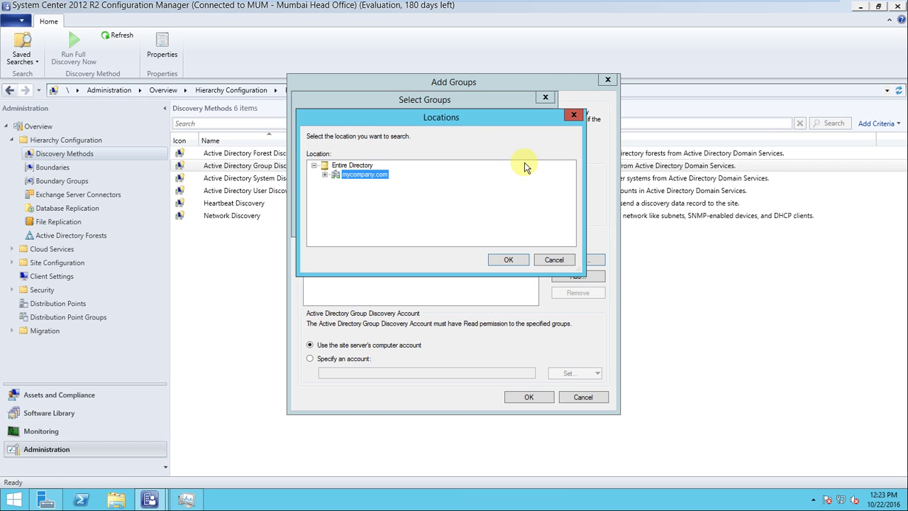
{"action": "left_click", "coordinate": [327, 174]}
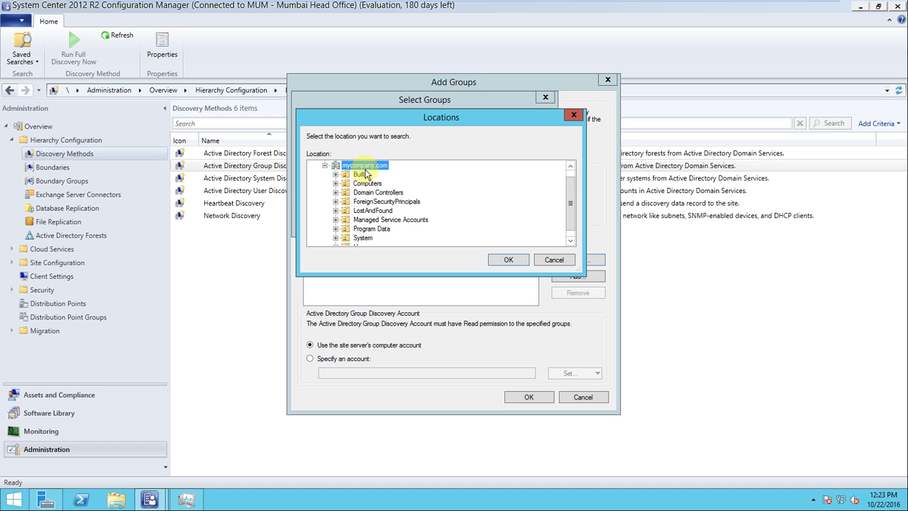
{"action": "left_click", "coordinate": [509, 259]}
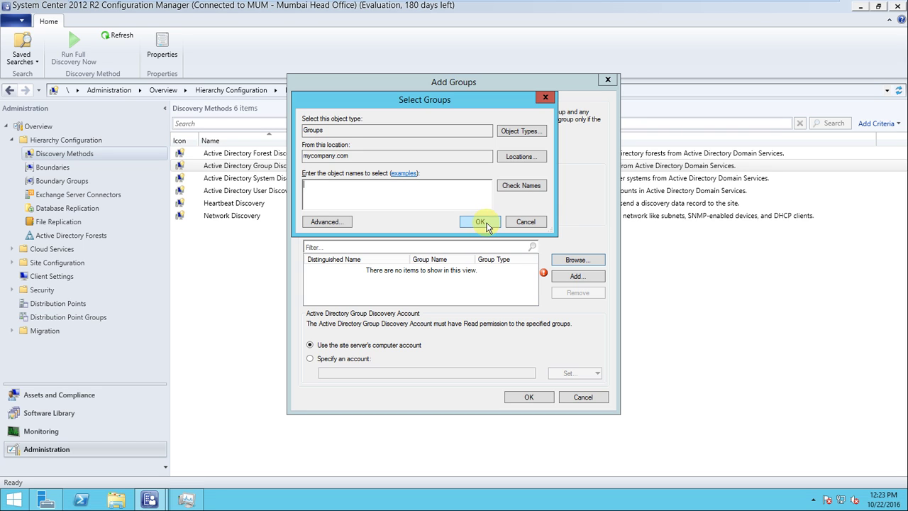
{"action": "left_click", "coordinate": [526, 221]}
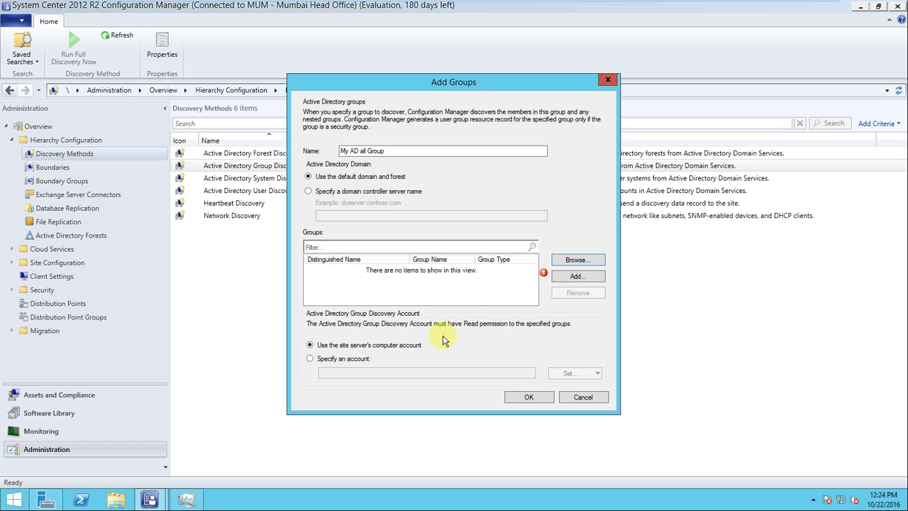
{"action": "left_click", "coordinate": [577, 276]}
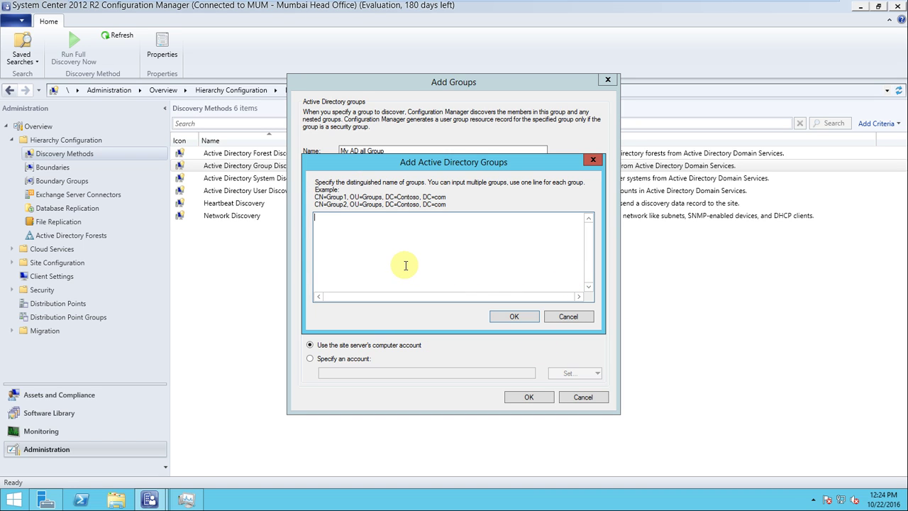
{"action": "left_click", "coordinate": [579, 321]}
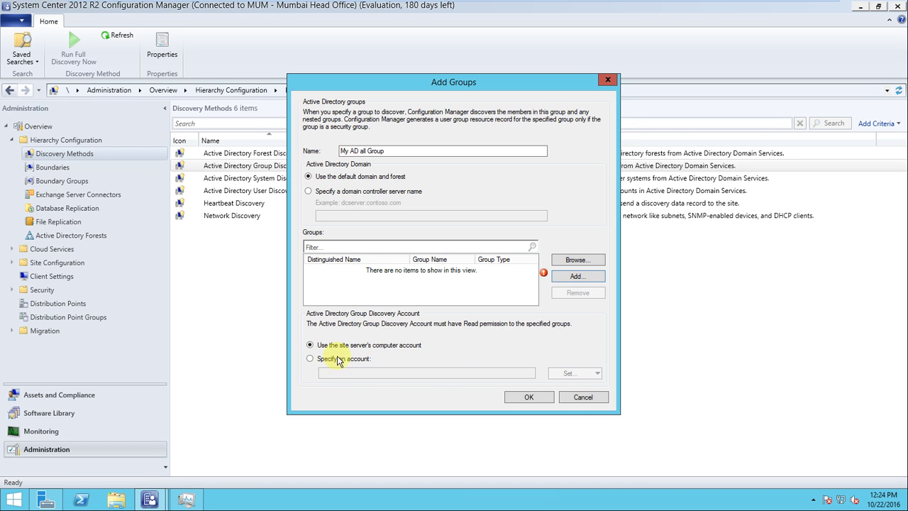
Step: Browse for groups to add to the scope and set the search location to the mycompany.com domain
{"action": "left_click", "coordinate": [578, 261]}
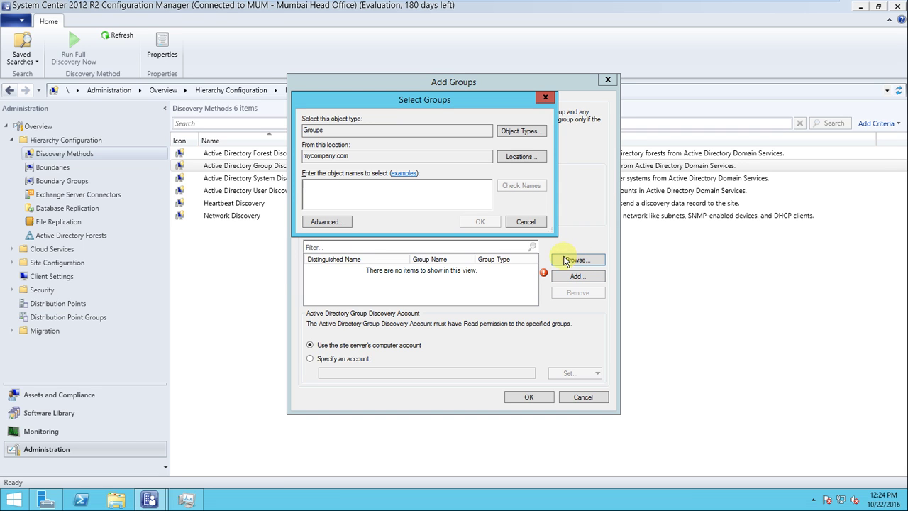
{"action": "left_click", "coordinate": [519, 157]}
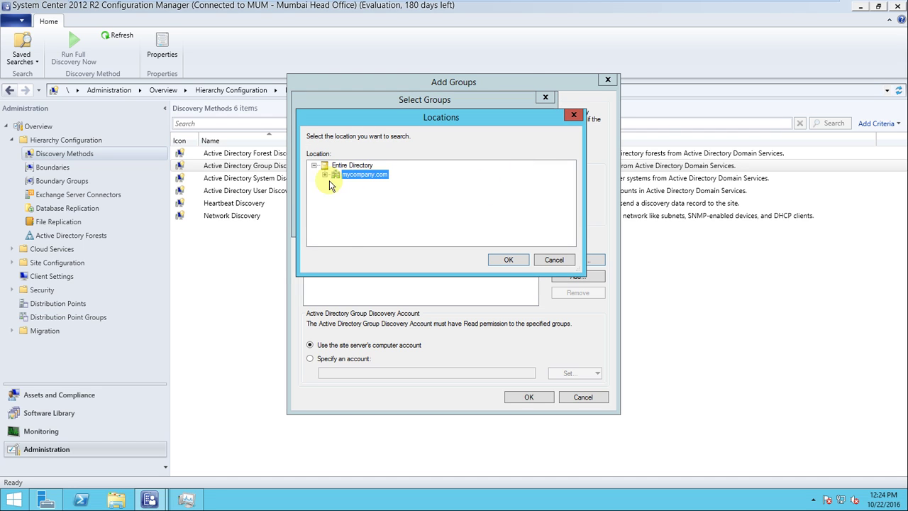
{"action": "left_click", "coordinate": [325, 174]}
{"action": "left_click", "coordinate": [367, 183]}
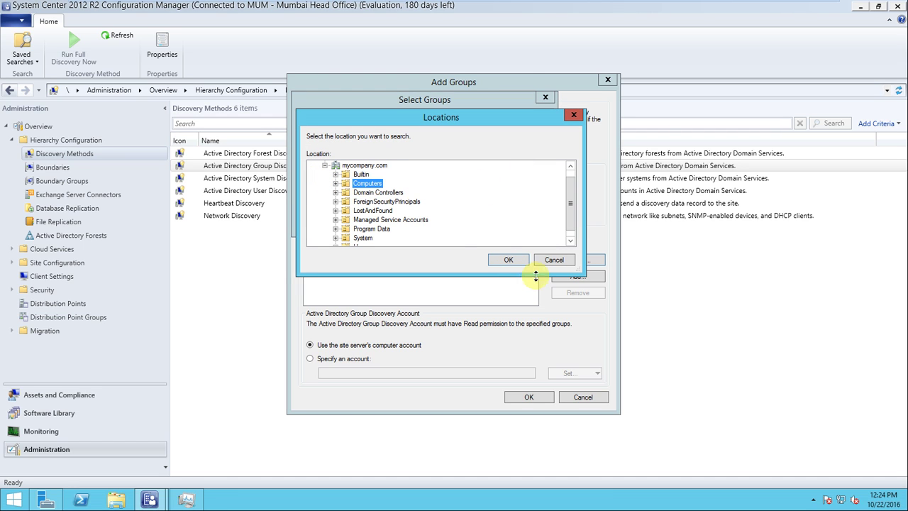
{"action": "left_click", "coordinate": [366, 166]}
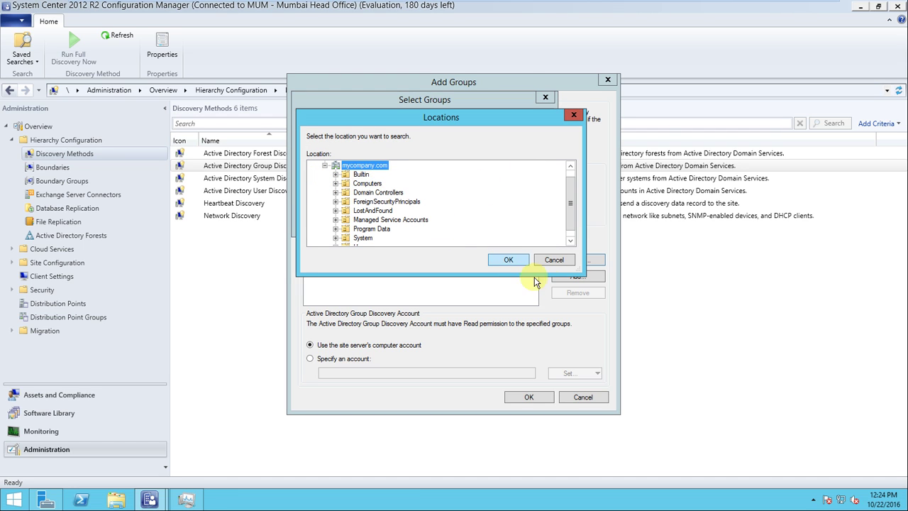
{"action": "left_click", "coordinate": [508, 260]}
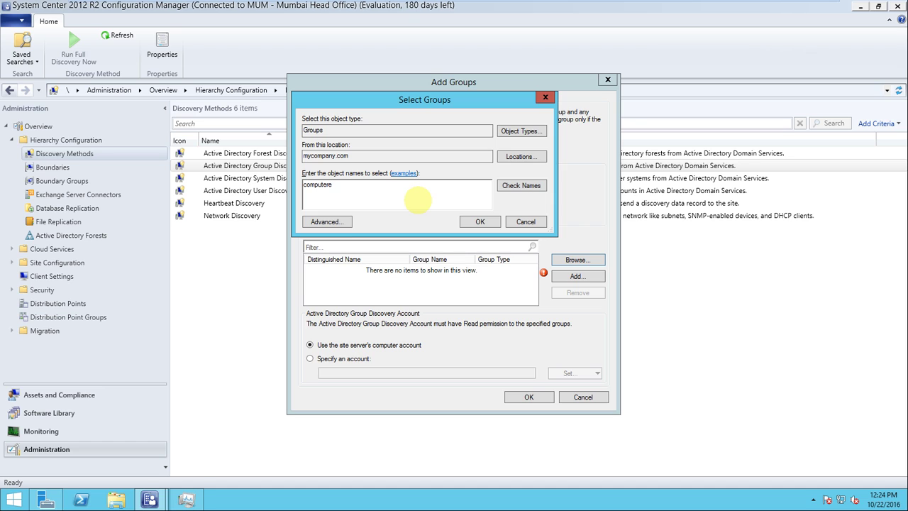
Step: Try to look up a group named "computers" in mycompany.com, check other search locations, and cancel the group selection
{"action": "key", "text": "BackSpace"}
{"action": "key", "text": "BackSpace"}
{"action": "key", "text": "BackSpace"}
{"action": "key", "text": "BackSpace"}
{"action": "key", "text": "BackSpace"}
{"action": "key", "text": "BackSpace"}
{"action": "key", "text": "BackSpace"}
{"action": "key", "text": "BackSpace"}
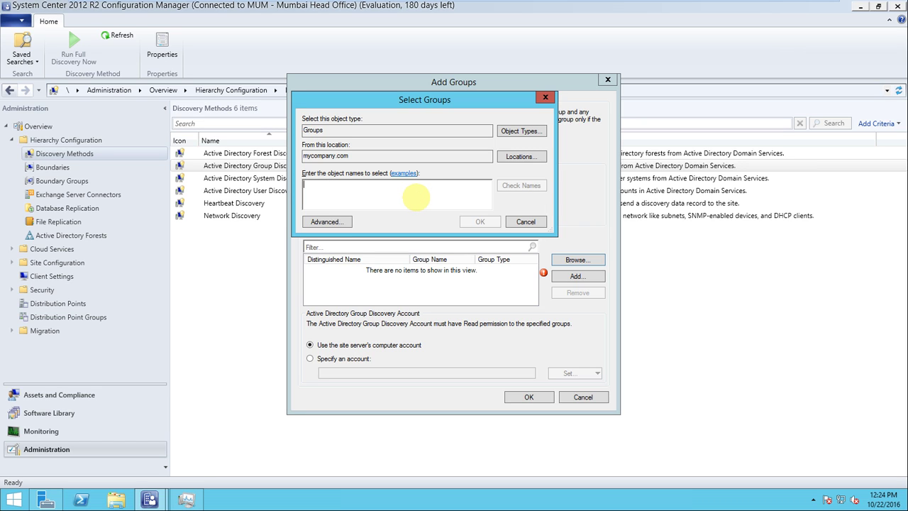
{"action": "type", "text": "com"}
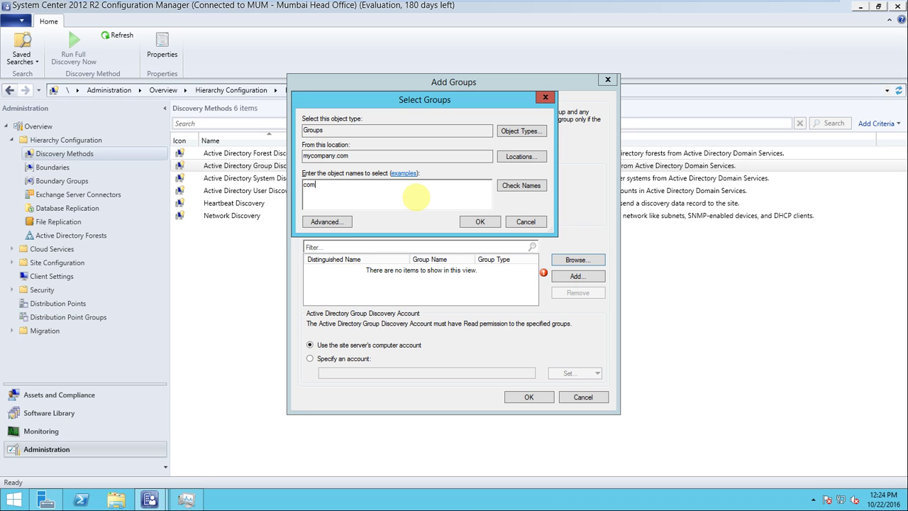
{"action": "type", "text": "puters"}
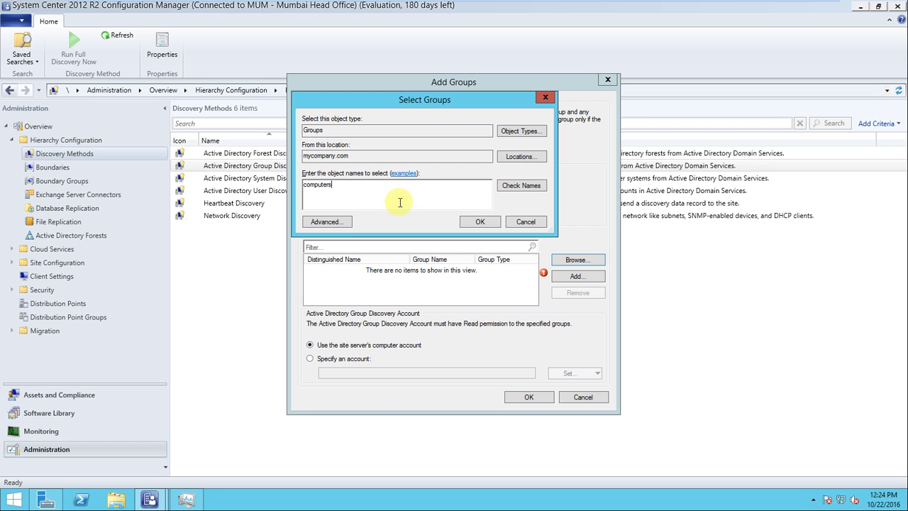
{"action": "left_click", "coordinate": [524, 187]}
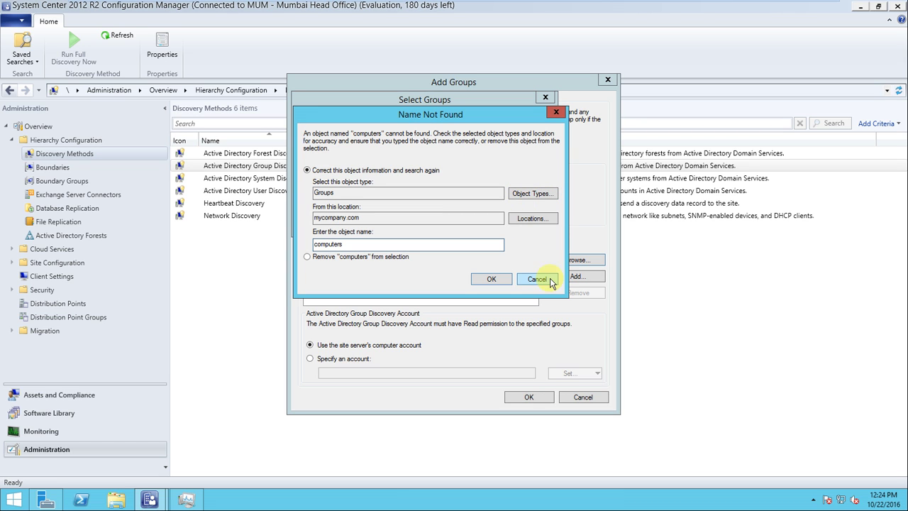
{"action": "left_click", "coordinate": [543, 220]}
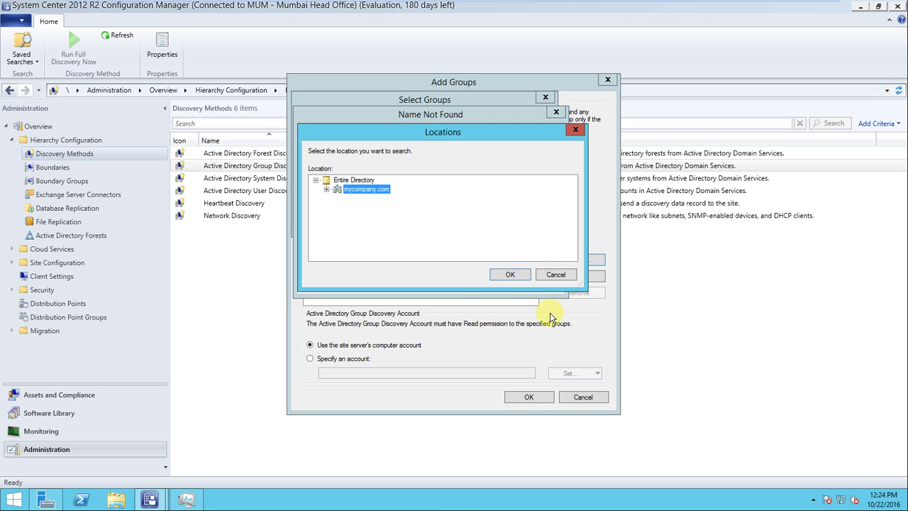
{"action": "left_click", "coordinate": [327, 189]}
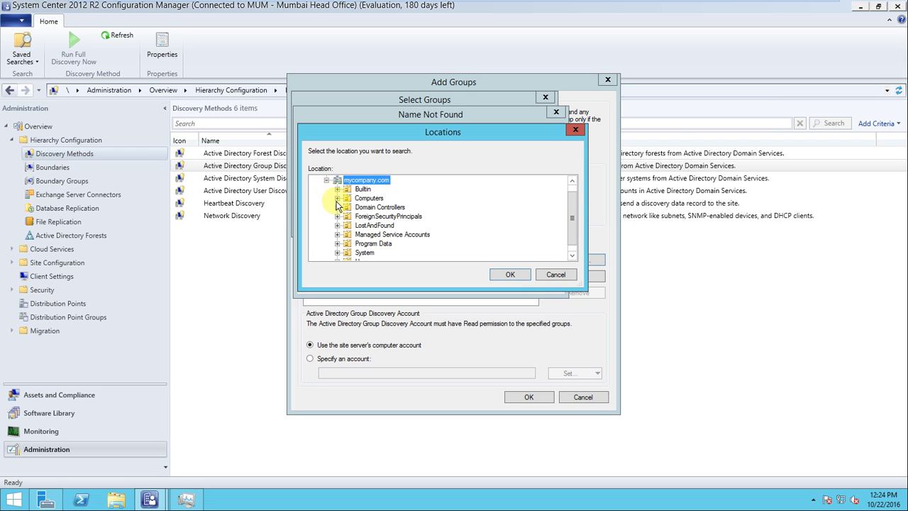
{"action": "left_click", "coordinate": [550, 276]}
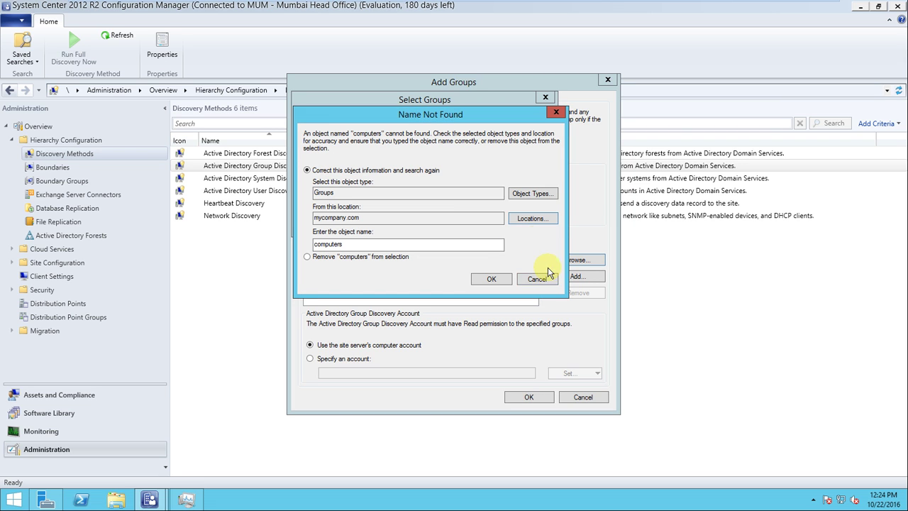
{"action": "left_click", "coordinate": [545, 278]}
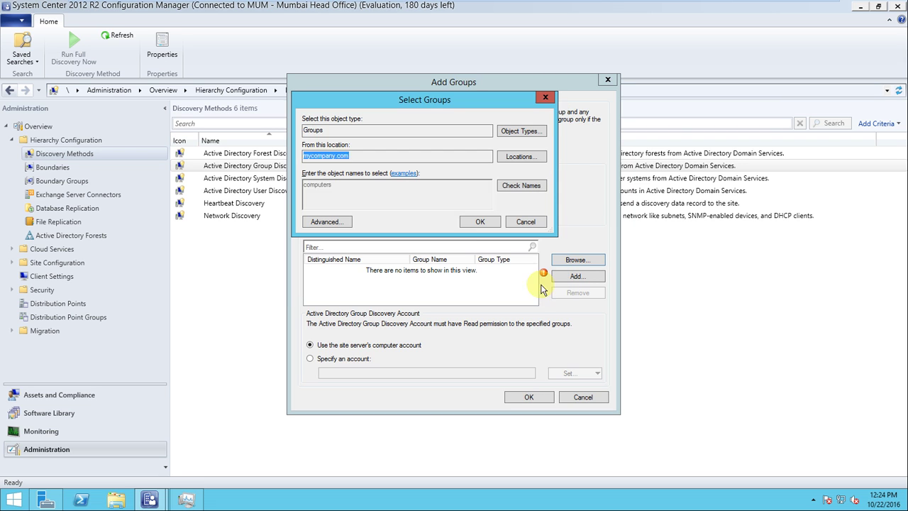
{"action": "left_click", "coordinate": [523, 225]}
Step: Try to save the "My AD all Group" scope without any group, and discard the scope
{"action": "left_click", "coordinate": [545, 399]}
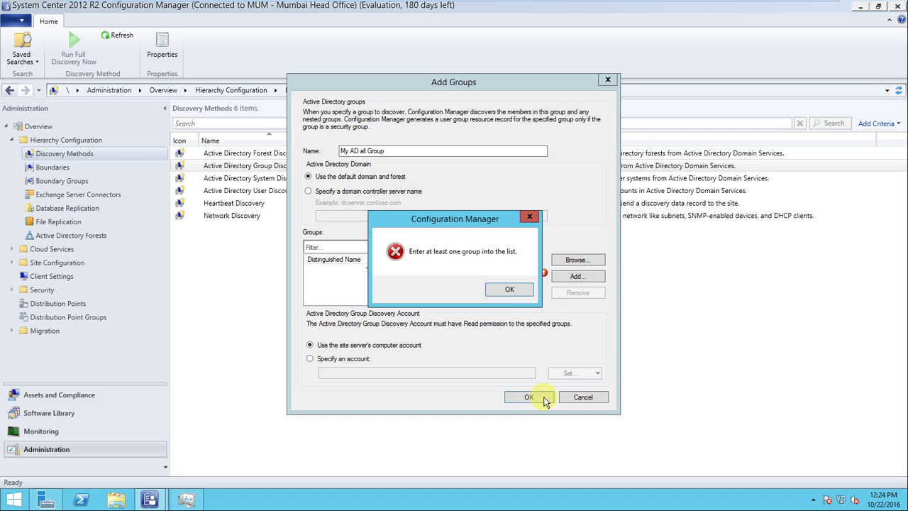
{"action": "left_click", "coordinate": [510, 289]}
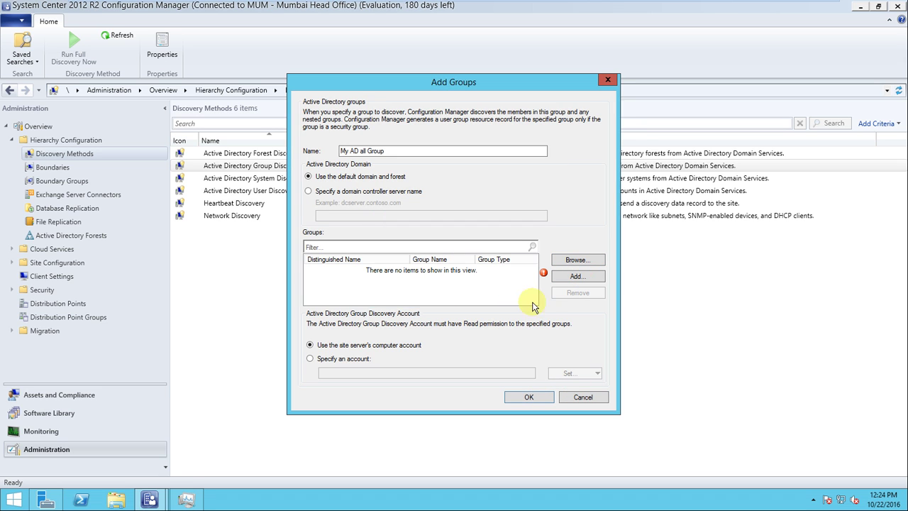
{"action": "left_click", "coordinate": [581, 276]}
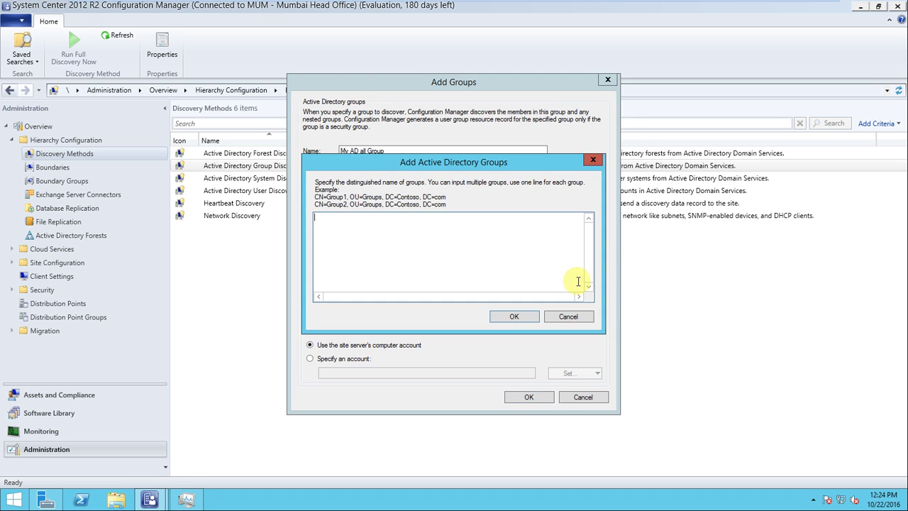
{"action": "left_click", "coordinate": [519, 317]}
{"action": "left_click", "coordinate": [550, 289]}
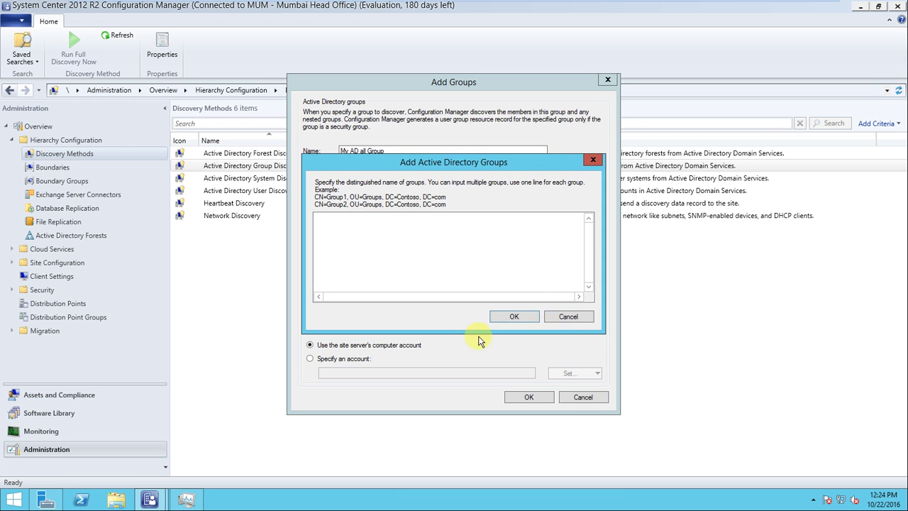
{"action": "left_click", "coordinate": [560, 318]}
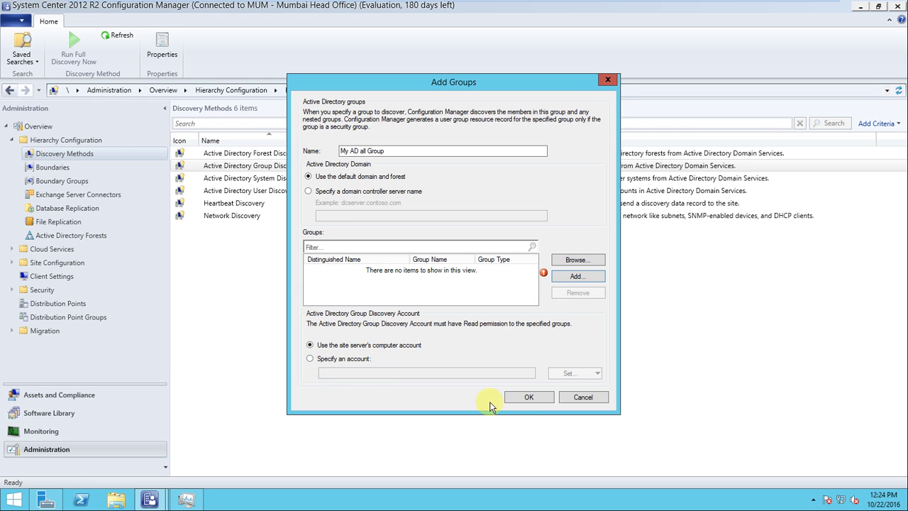
{"action": "left_click", "coordinate": [570, 398]}
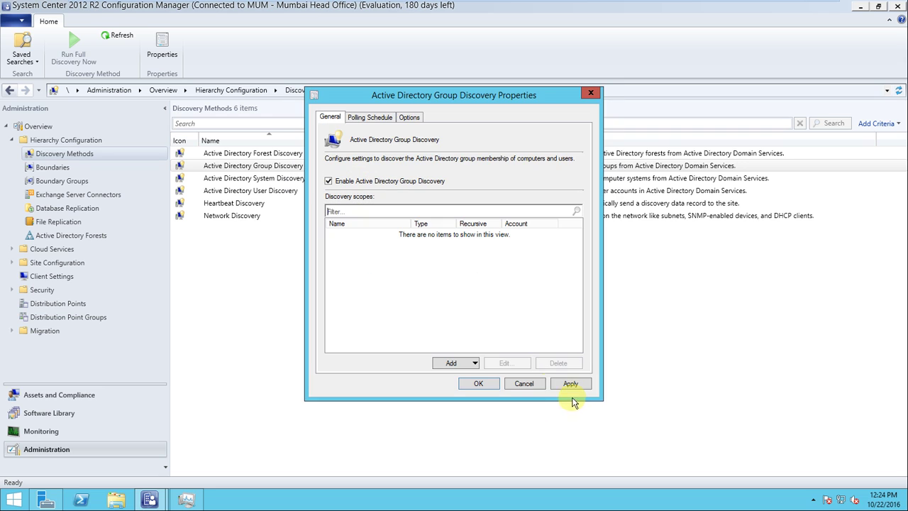
Step: Limit group discovery to computers with a domain logon and an account password update within 90 days, and apply and close the properties
{"action": "left_click", "coordinate": [387, 122]}
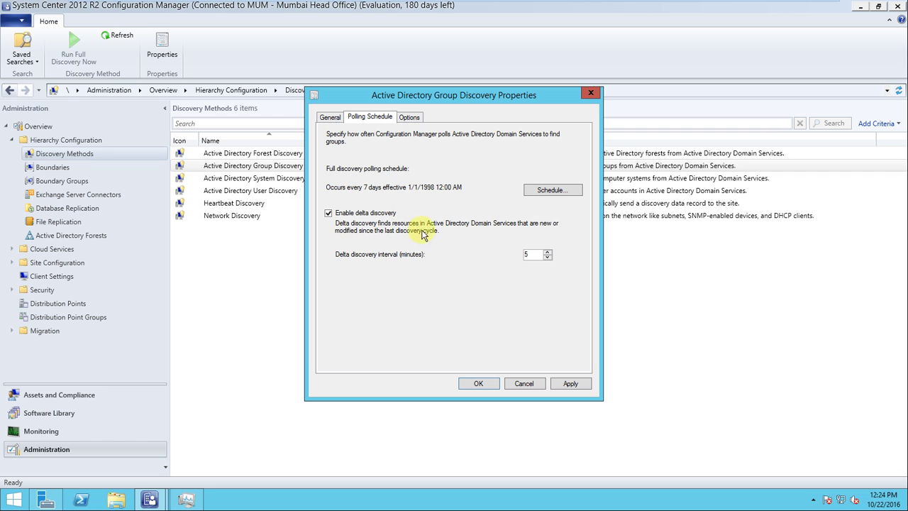
{"action": "left_click", "coordinate": [410, 117]}
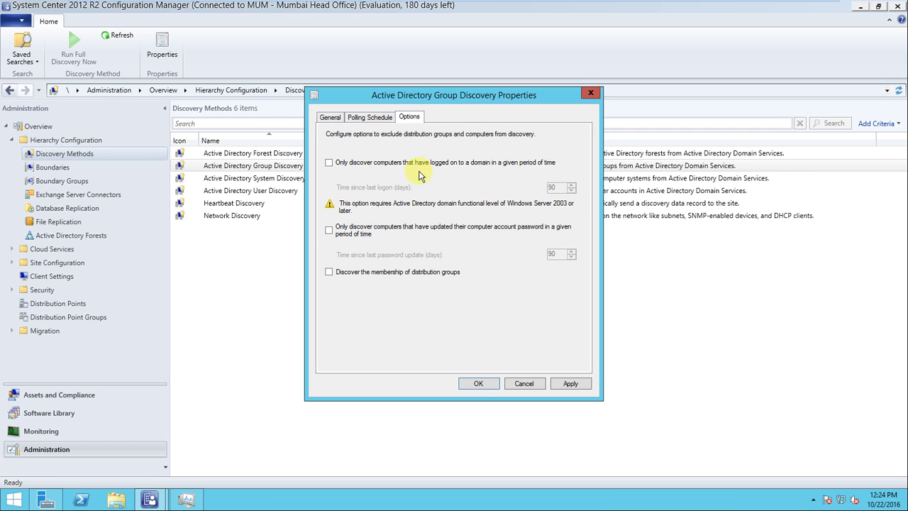
{"action": "left_click", "coordinate": [329, 163]}
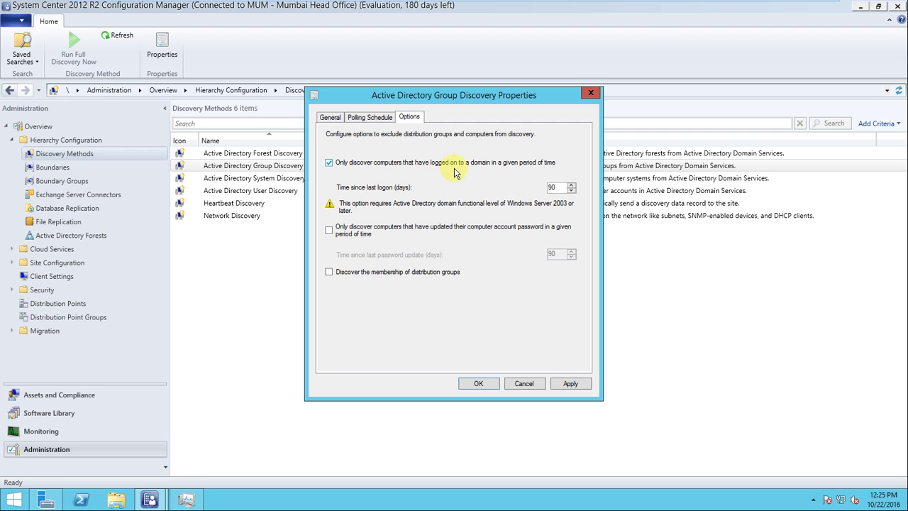
{"action": "left_click", "coordinate": [329, 231]}
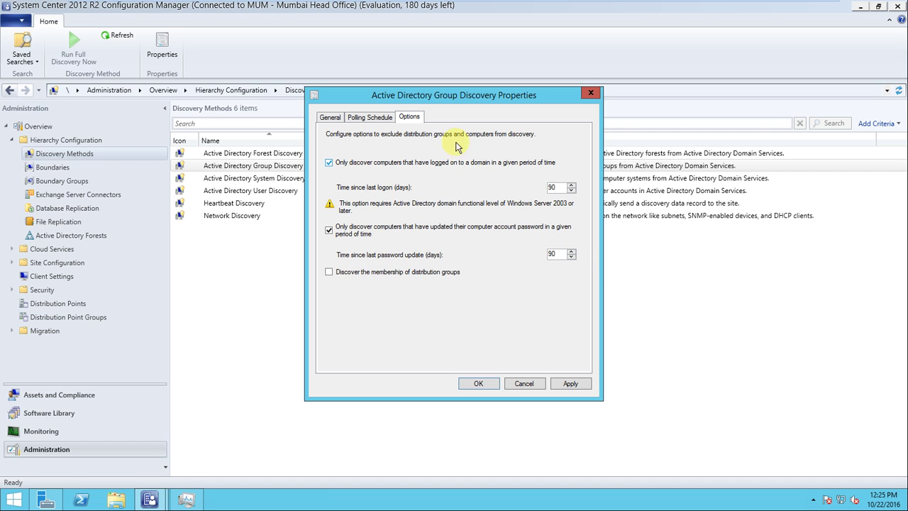
{"action": "left_click", "coordinate": [570, 385]}
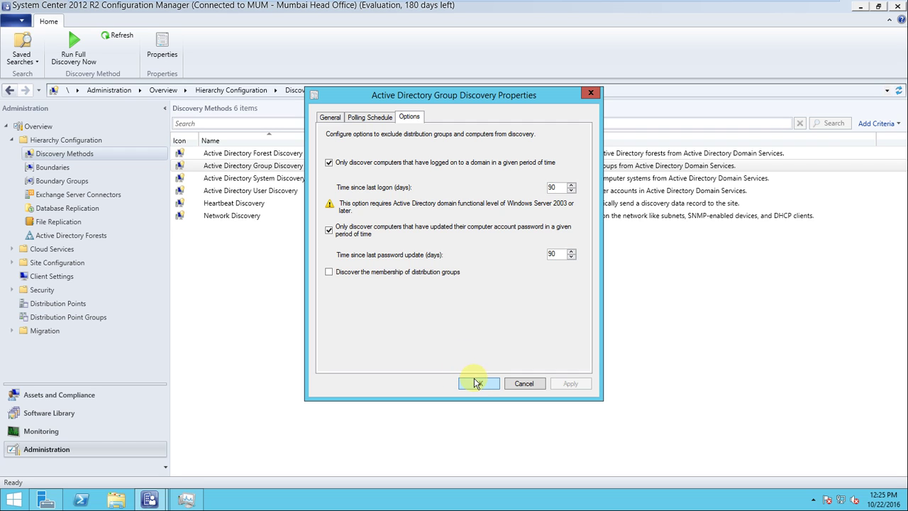
{"action": "left_click", "coordinate": [477, 383]}
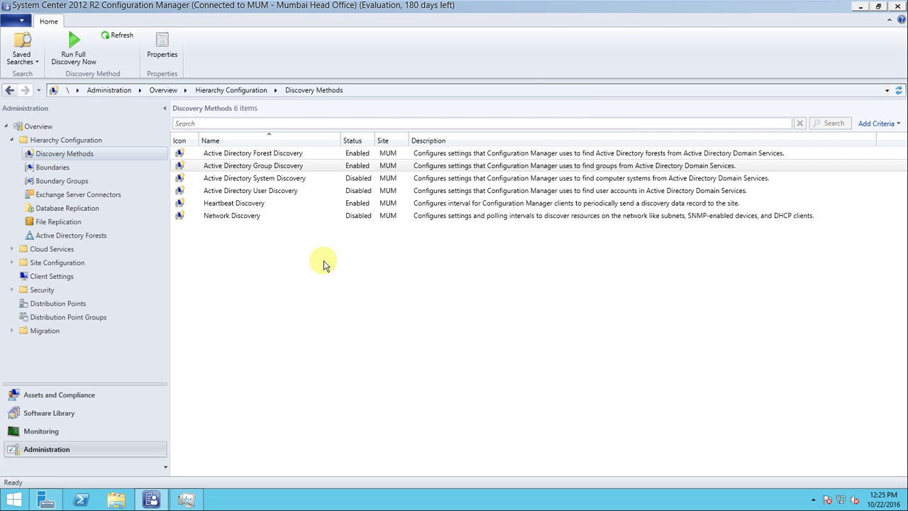
Step: Enable Active Directory System Discovery in its properties
{"action": "left_click", "coordinate": [276, 180]}
{"action": "right_click", "coordinate": [276, 181]}
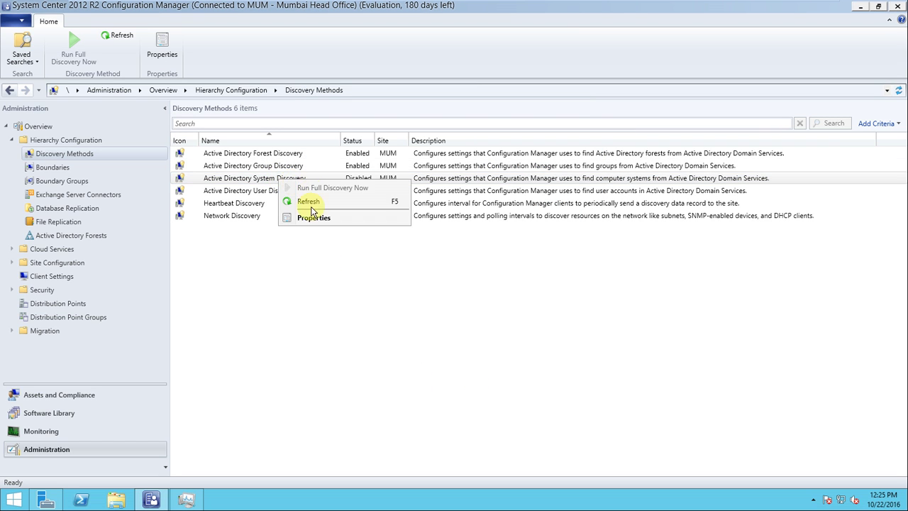
{"action": "left_click", "coordinate": [313, 219]}
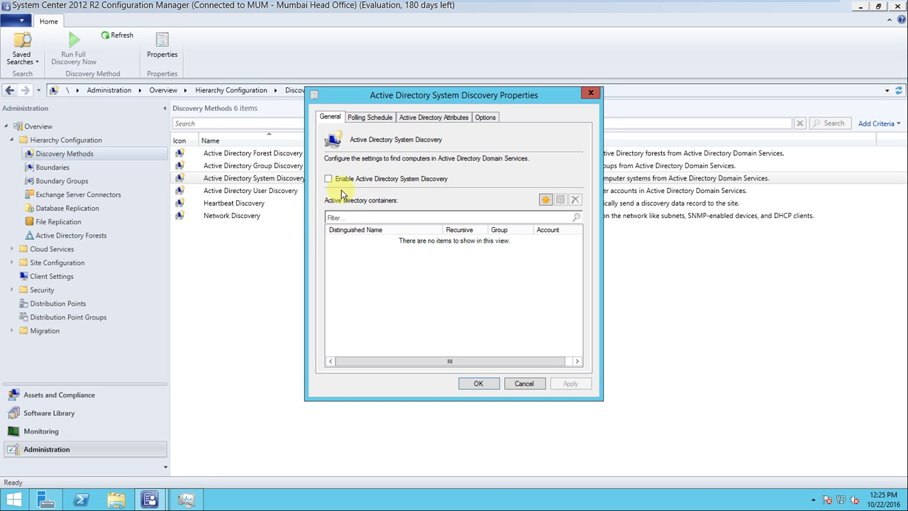
{"action": "left_click", "coordinate": [329, 180]}
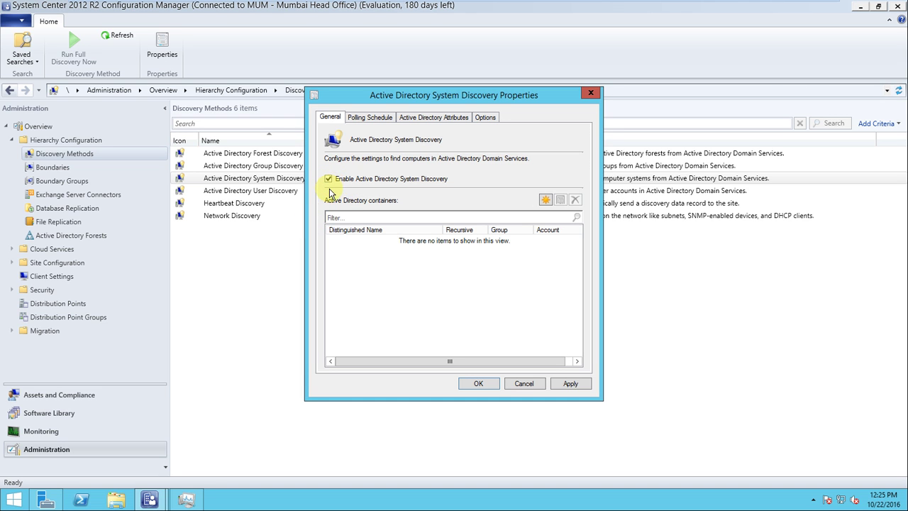
Step: Add the mycompany domain as a system discovery container, also discovering objects within Active Directory groups
{"action": "left_click", "coordinate": [546, 202]}
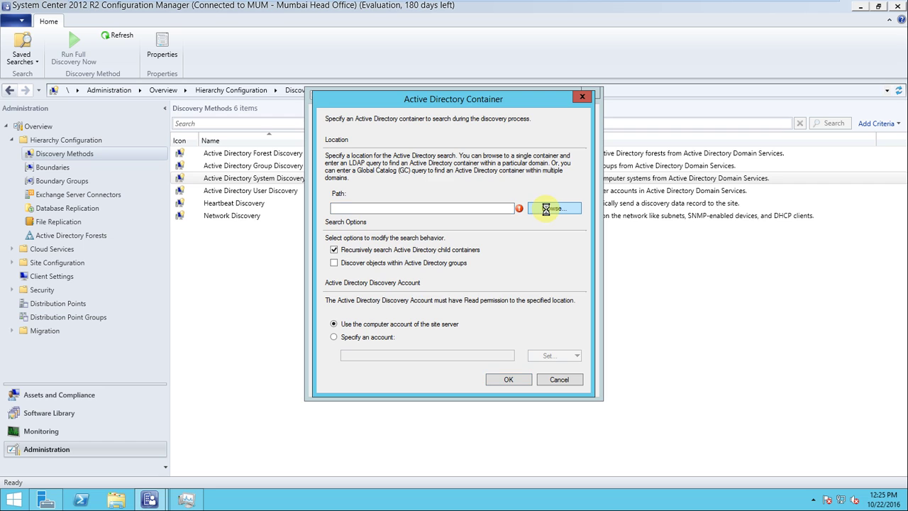
{"action": "left_click", "coordinate": [547, 209]}
{"action": "left_click", "coordinate": [406, 179]}
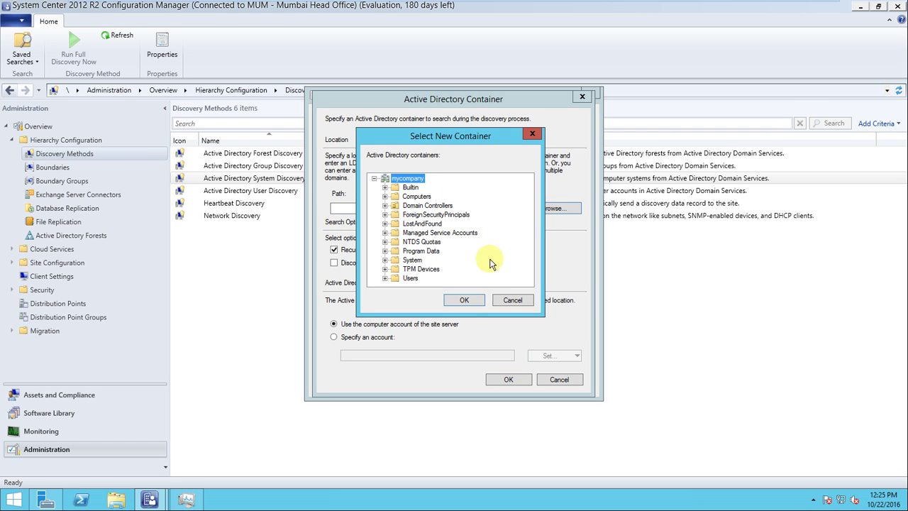
{"action": "left_click", "coordinate": [463, 301]}
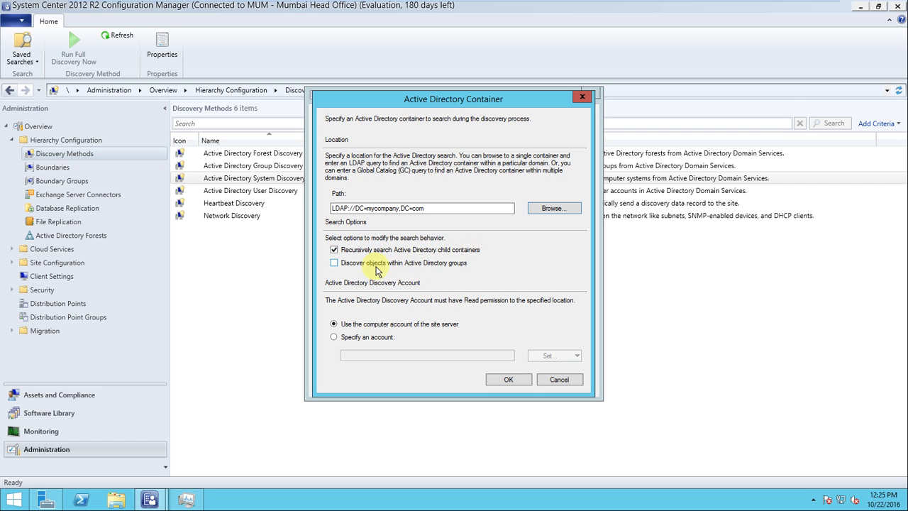
{"action": "left_click", "coordinate": [335, 264]}
{"action": "left_click", "coordinate": [508, 381]}
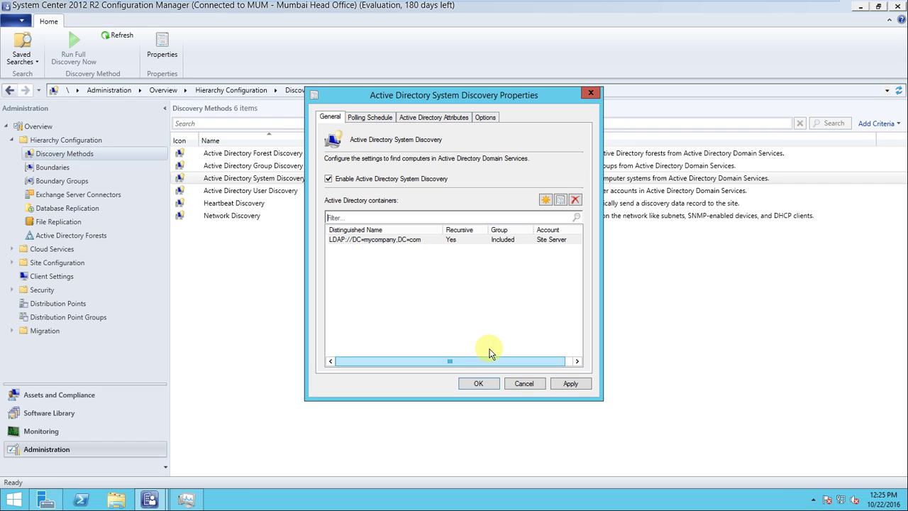
Step: Review the polling schedule and attributes, and limit system discovery to computers with a domain logon and an account password update within 90 days
{"action": "left_click", "coordinate": [372, 118]}
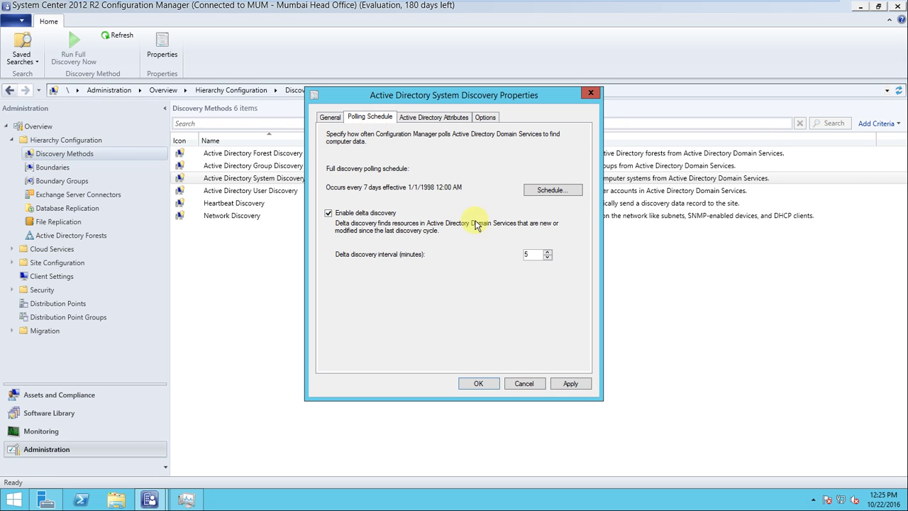
{"action": "left_click", "coordinate": [439, 121]}
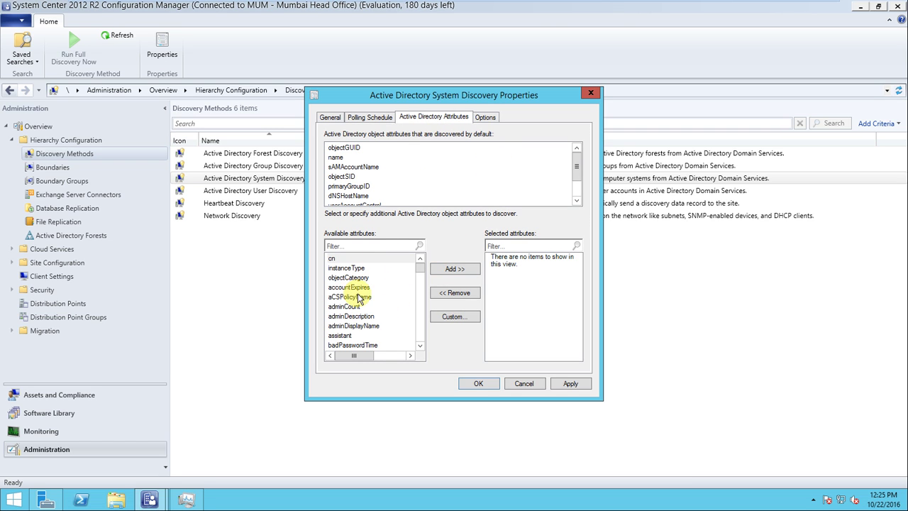
{"action": "left_click", "coordinate": [486, 117]}
{"action": "left_click", "coordinate": [329, 163]}
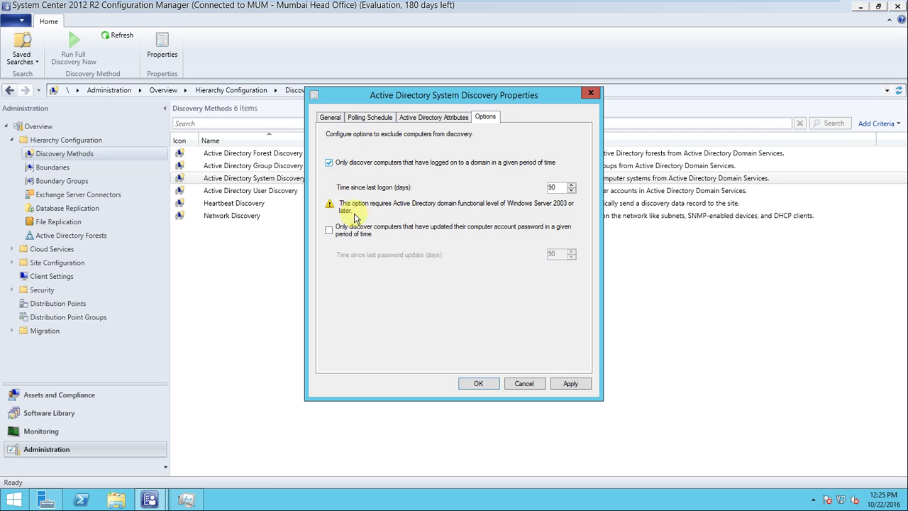
{"action": "left_click", "coordinate": [329, 231]}
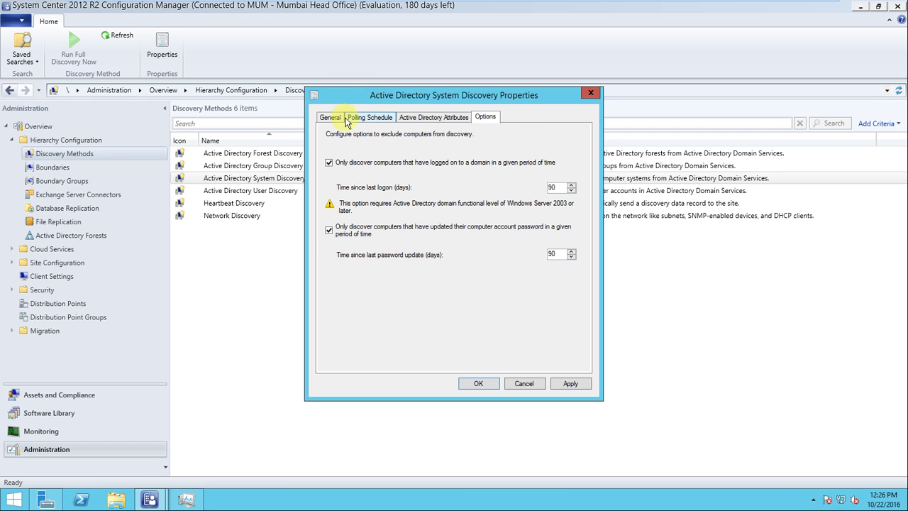
{"action": "left_click", "coordinate": [369, 118]}
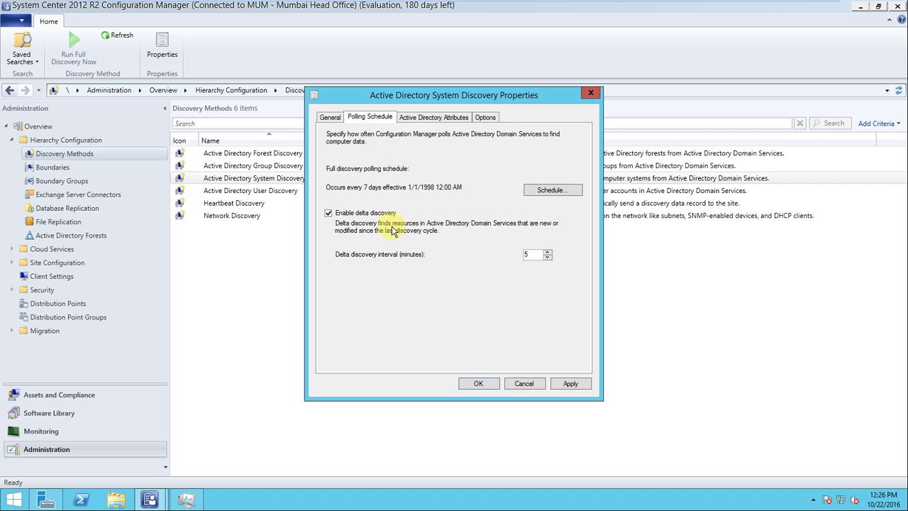
Step: Edit the LDAP://DC=mycompany,DC=com container and start specifying a new Windows account as its discovery account
{"action": "left_click", "coordinate": [329, 117]}
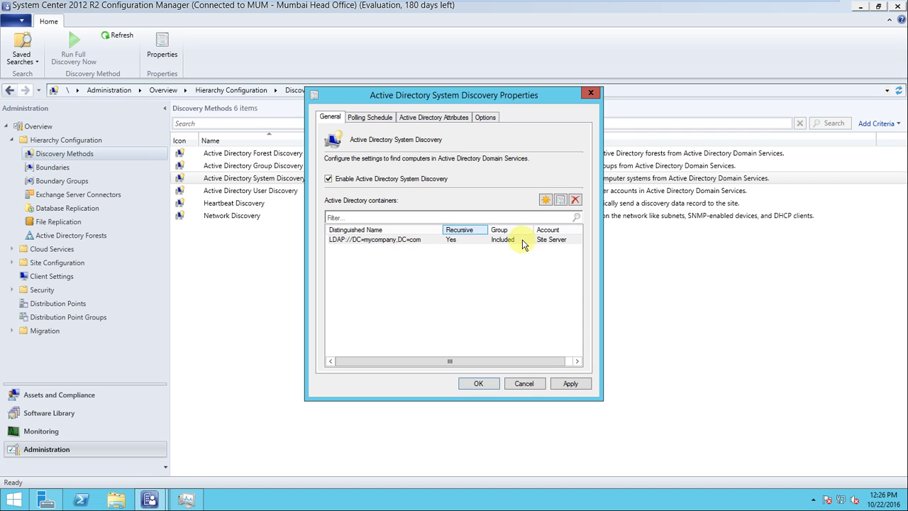
{"action": "left_click", "coordinate": [449, 241]}
{"action": "double_click", "coordinate": [450, 240]}
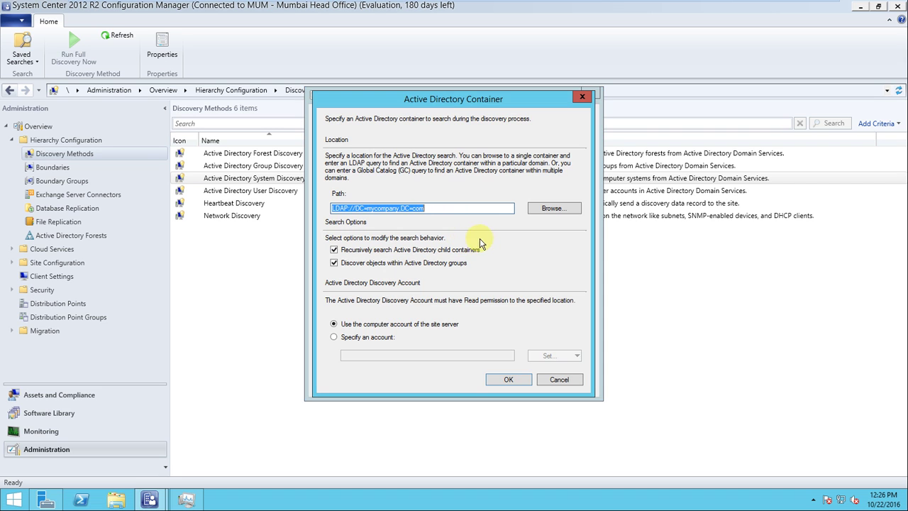
{"action": "left_click", "coordinate": [349, 339]}
{"action": "left_click", "coordinate": [350, 339]}
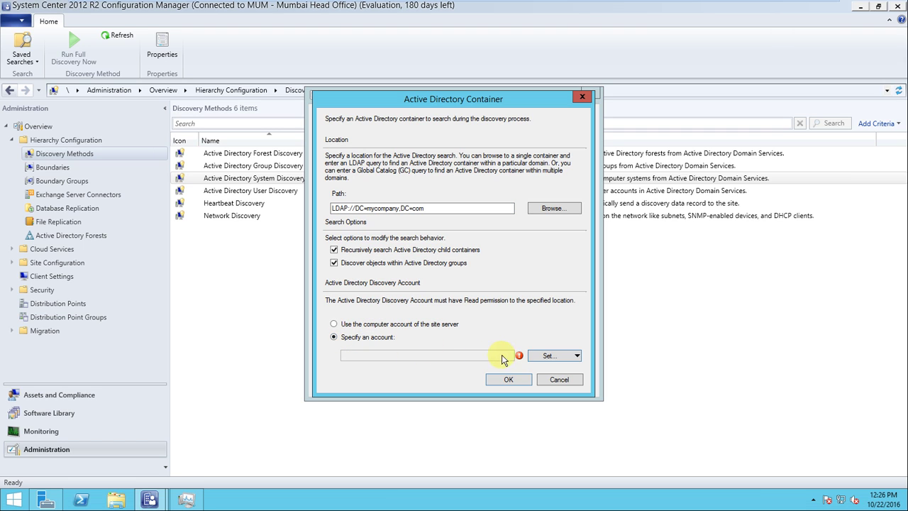
{"action": "left_click", "coordinate": [560, 357]}
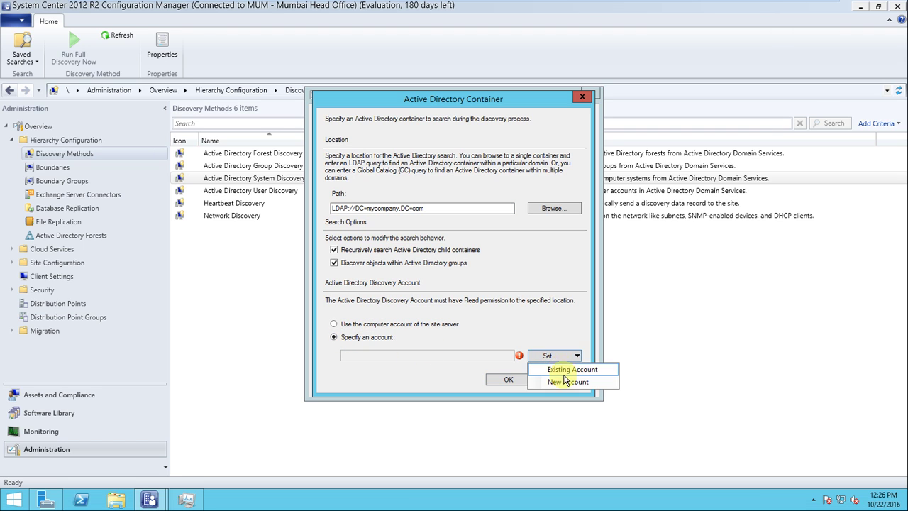
{"action": "left_click", "coordinate": [564, 383]}
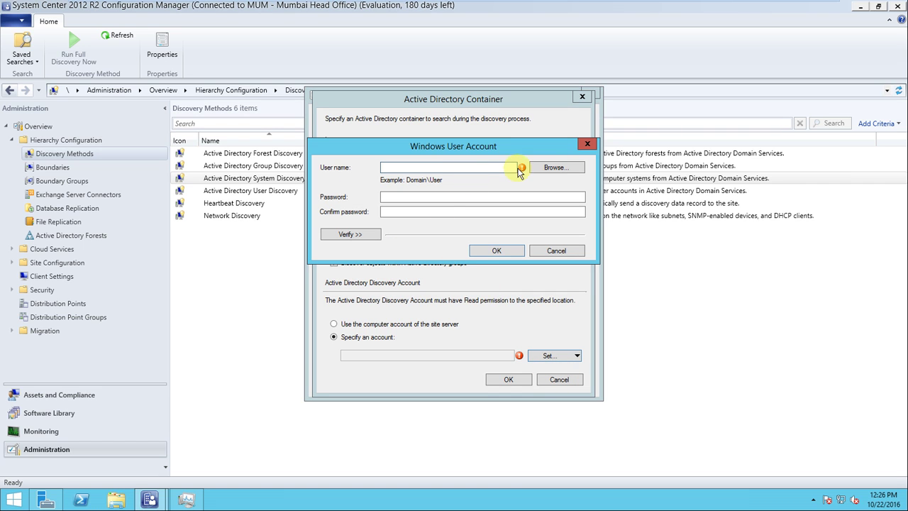
Step: Try to look up the user "adminstrator" in mycompany.com for the discovery account
{"action": "left_click", "coordinate": [564, 164]}
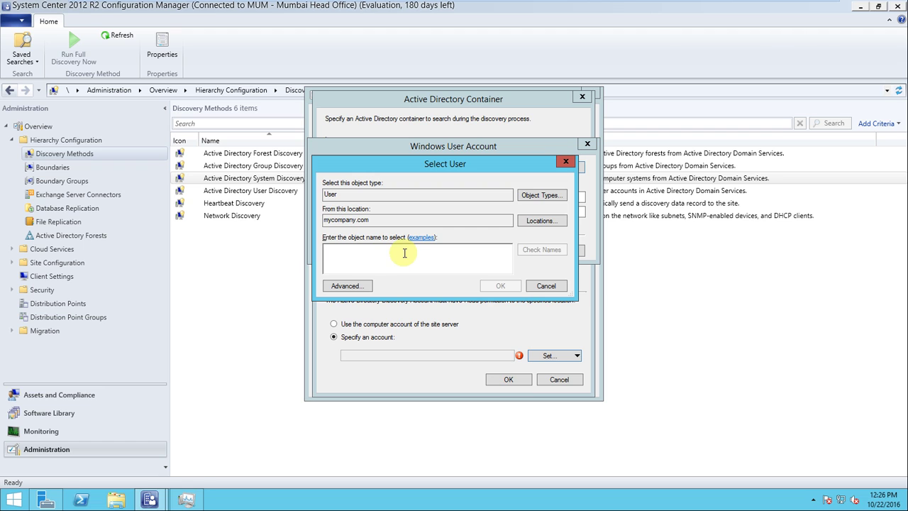
{"action": "type", "text": "adminstra"}
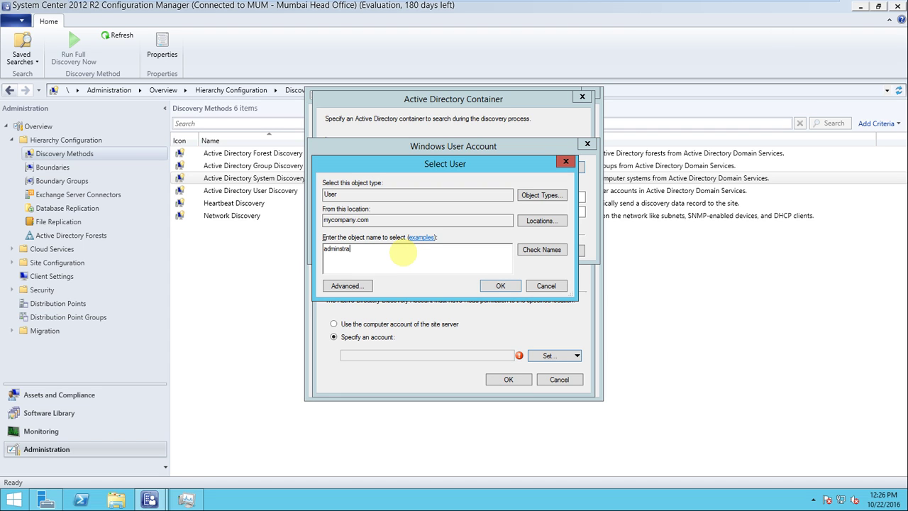
{"action": "type", "text": "tor"}
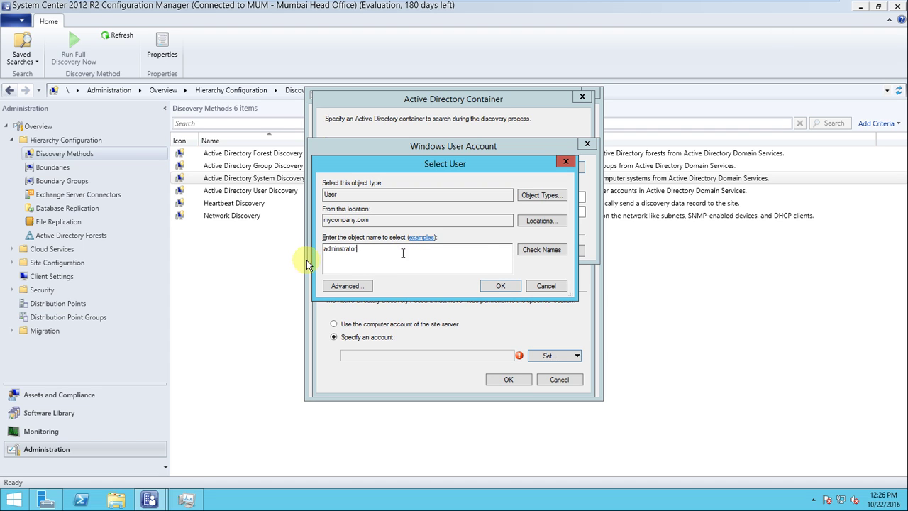
{"action": "left_click", "coordinate": [529, 255]}
{"action": "left_click", "coordinate": [447, 242]}
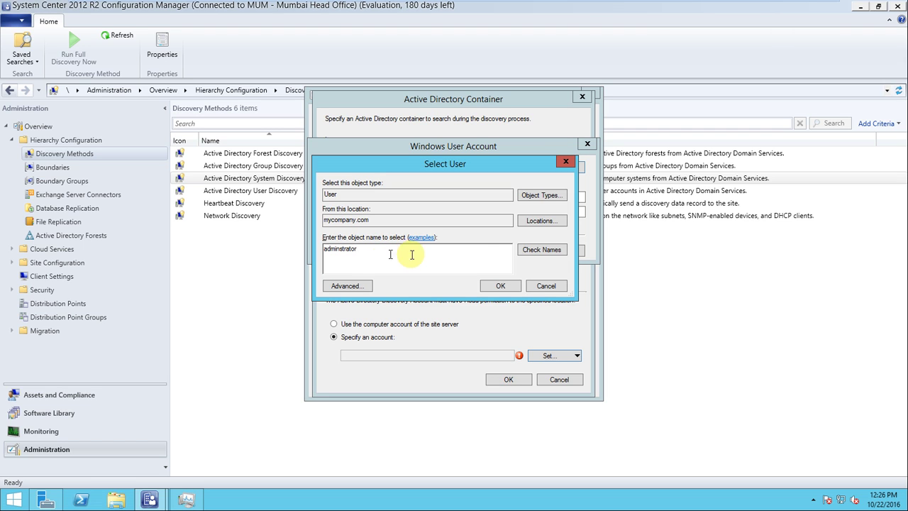
{"action": "left_click", "coordinate": [541, 250]}
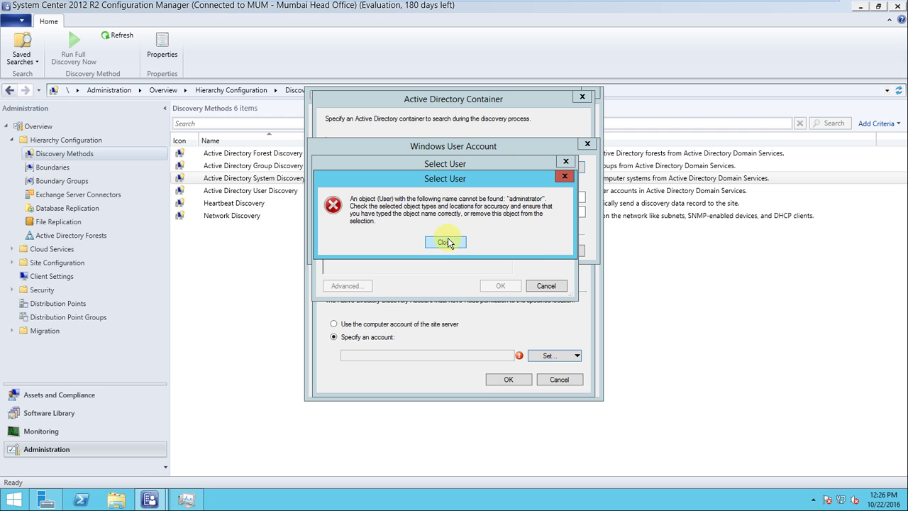
{"action": "left_click", "coordinate": [446, 242]}
Step: Try the user lookup across Entire Directory, also as "mycompany\adminstrator", and cancel the user selection
{"action": "left_click", "coordinate": [541, 221]}
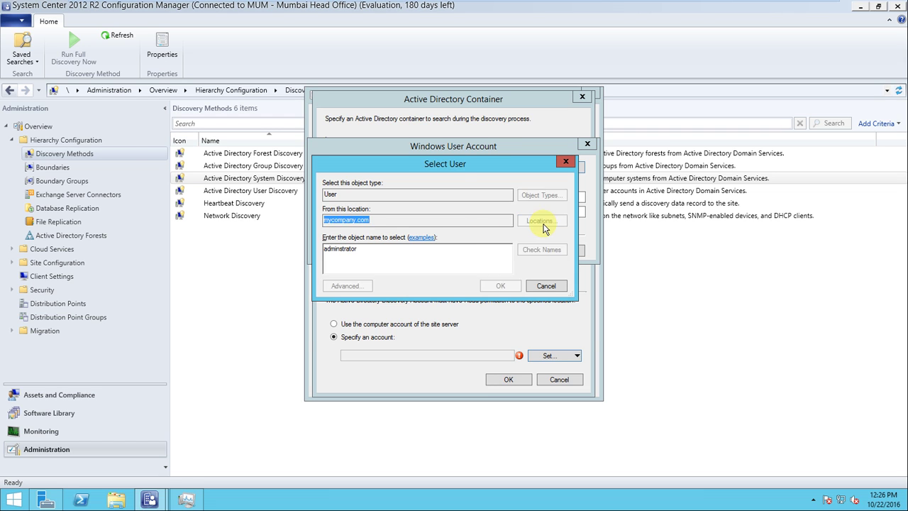
{"action": "left_click", "coordinate": [377, 238]}
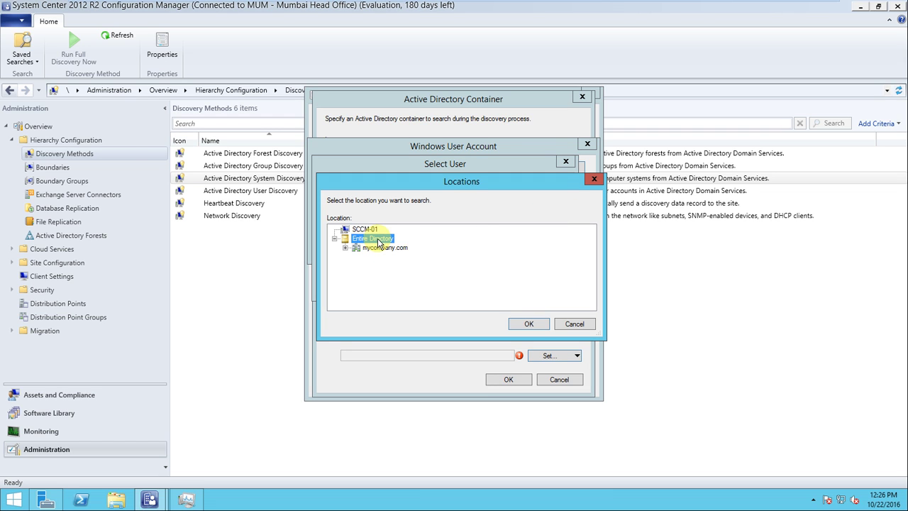
{"action": "left_click", "coordinate": [528, 324]}
{"action": "left_click", "coordinate": [548, 262]}
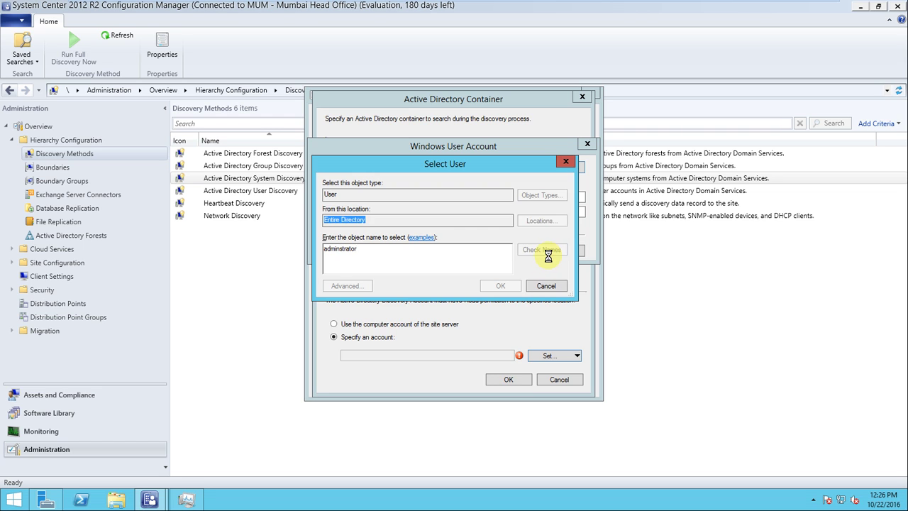
{"action": "left_click", "coordinate": [446, 243]}
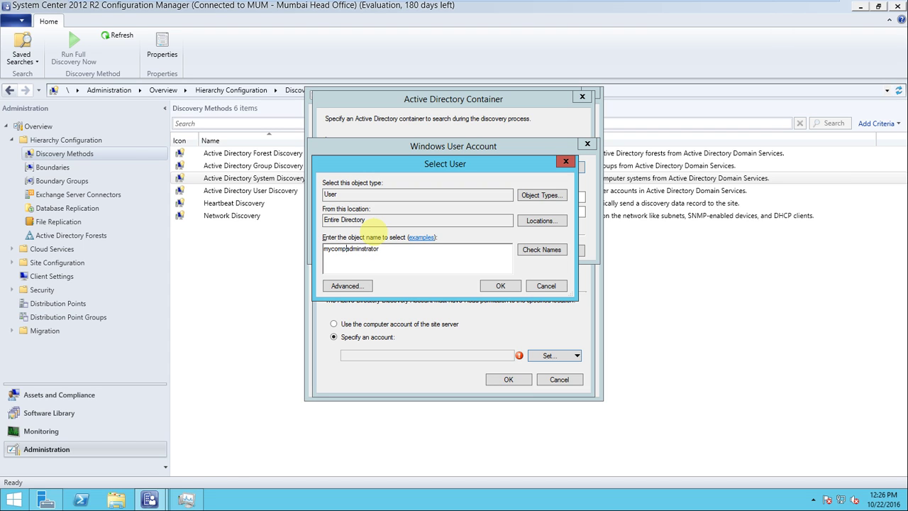
{"action": "type", "text": "y\\"}
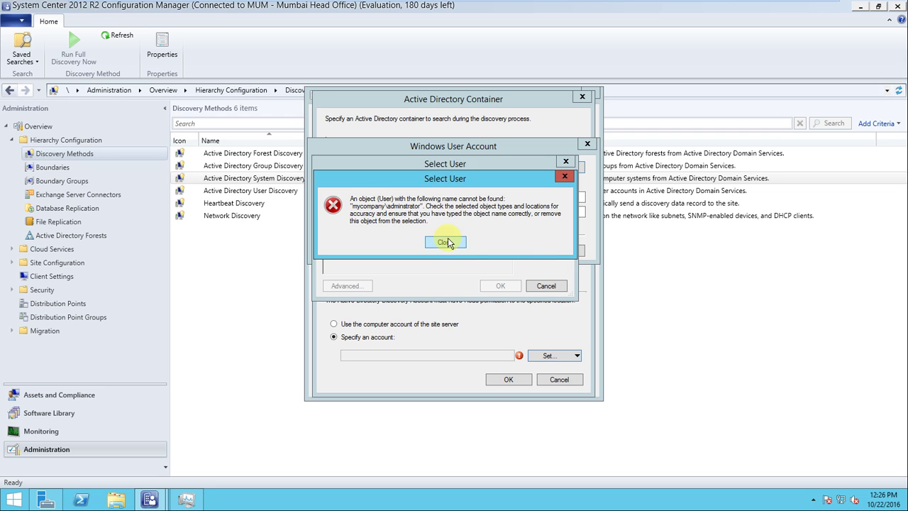
{"action": "left_click", "coordinate": [447, 242]}
{"action": "left_click", "coordinate": [562, 288]}
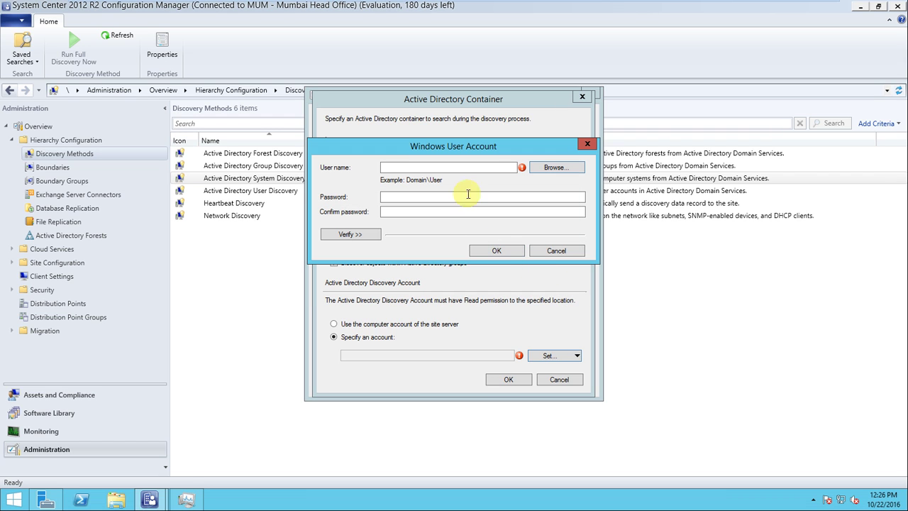
Step: Select mycompany\administrator as the discovery account, and enter and confirm the account password
{"action": "left_click", "coordinate": [539, 167]}
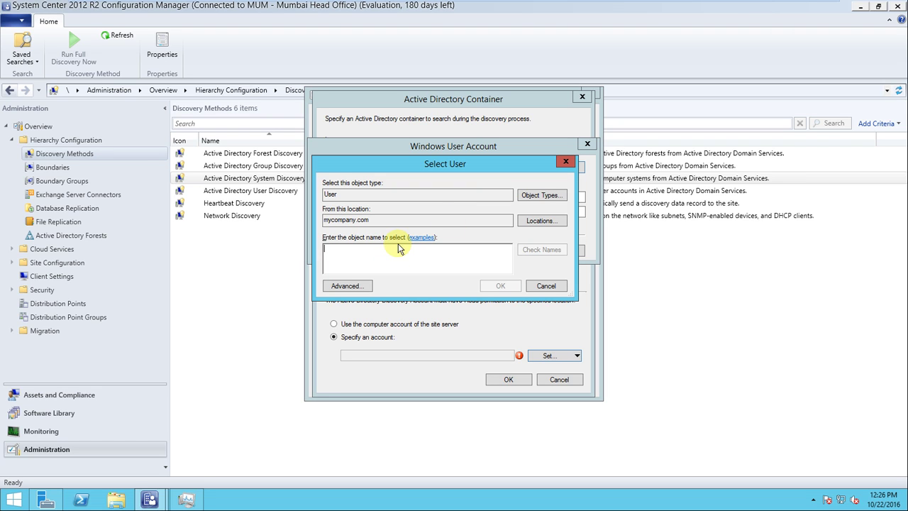
{"action": "type", "text": "mycompany\\administrator"}
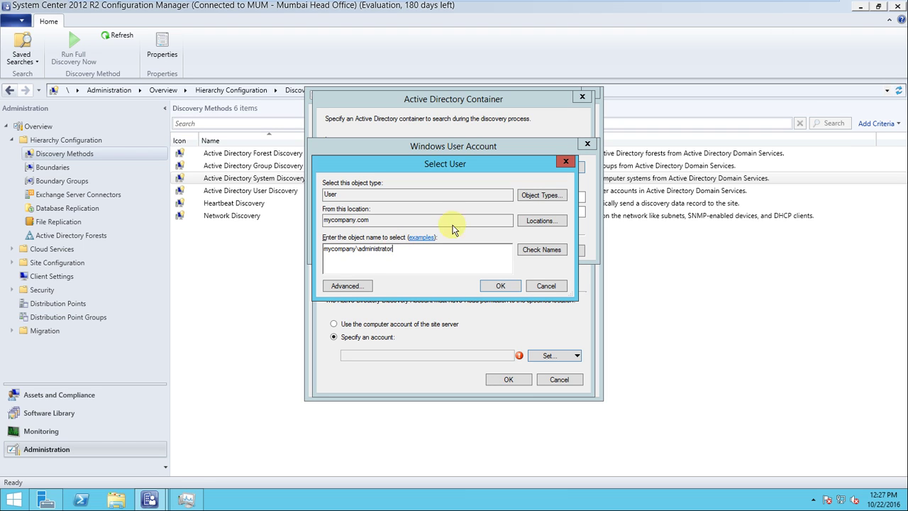
{"action": "left_click", "coordinate": [543, 250]}
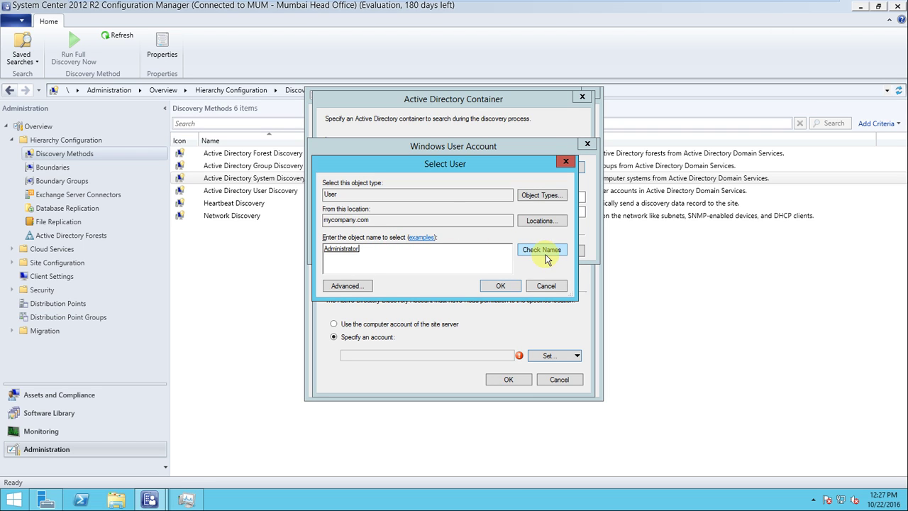
{"action": "left_click", "coordinate": [501, 286]}
{"action": "left_click", "coordinate": [401, 198]}
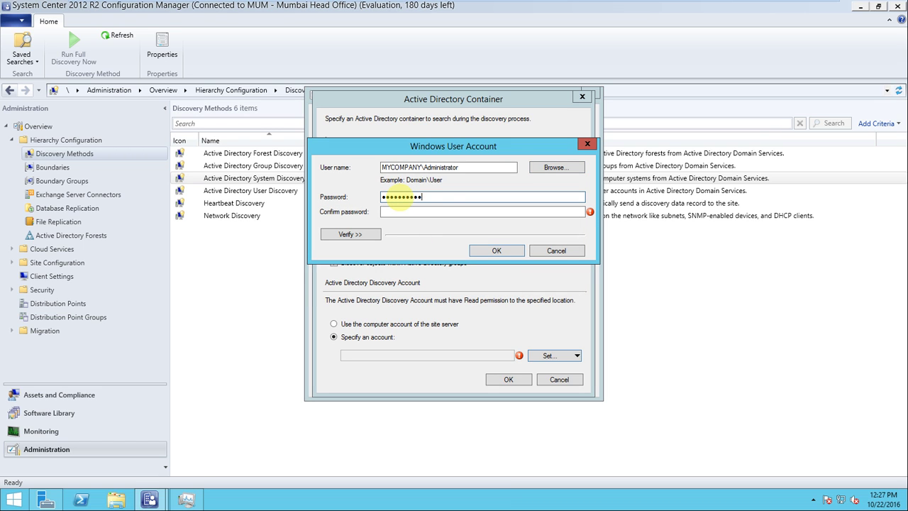
{"action": "left_click", "coordinate": [451, 213]}
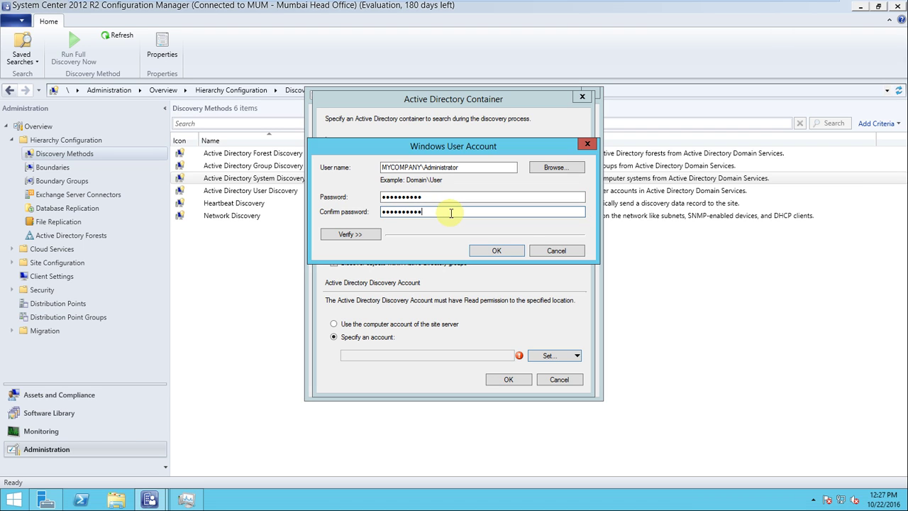
Step: Test the account's connection to LDAP://DC=mycompany,DC=com, and save the account and the container settings
{"action": "left_click", "coordinate": [346, 235]}
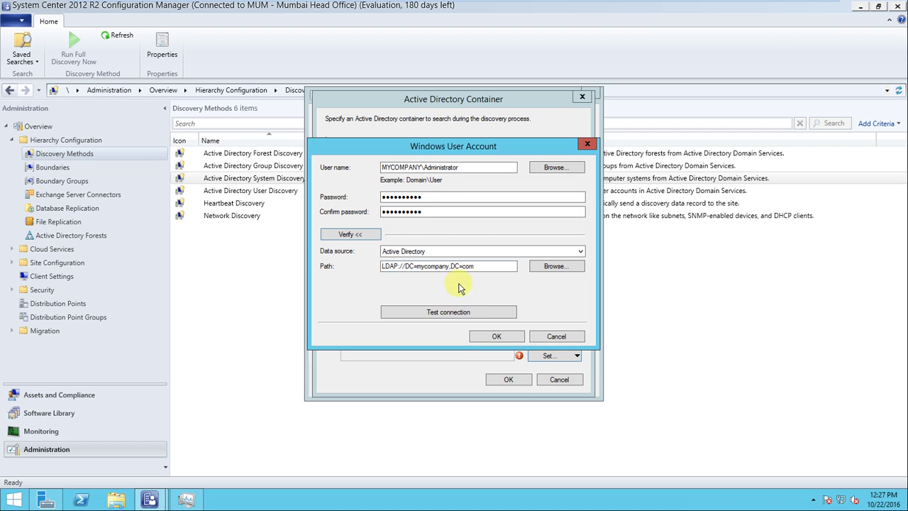
{"action": "left_click", "coordinate": [460, 313]}
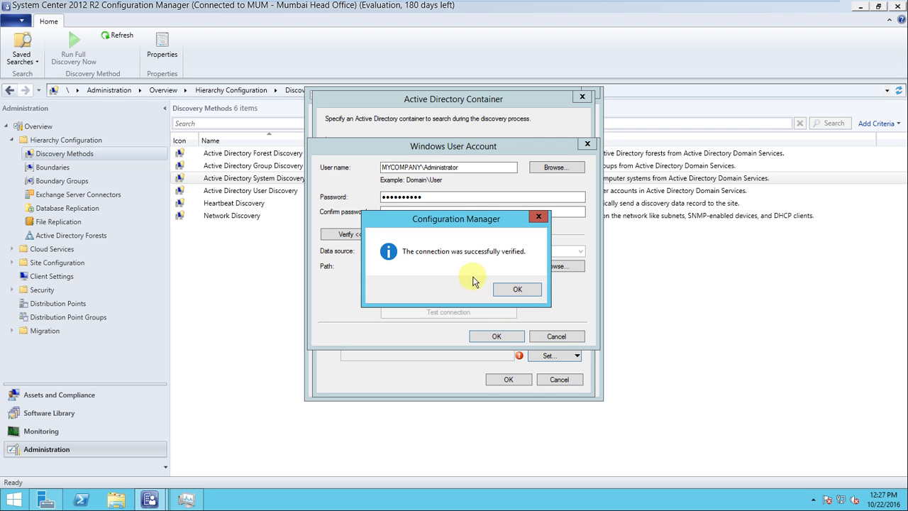
{"action": "left_click", "coordinate": [518, 290]}
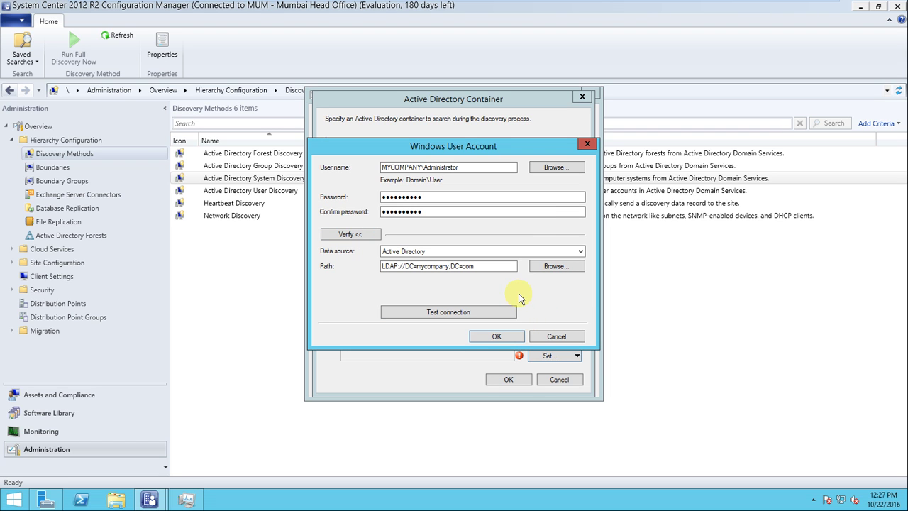
{"action": "left_click", "coordinate": [503, 341]}
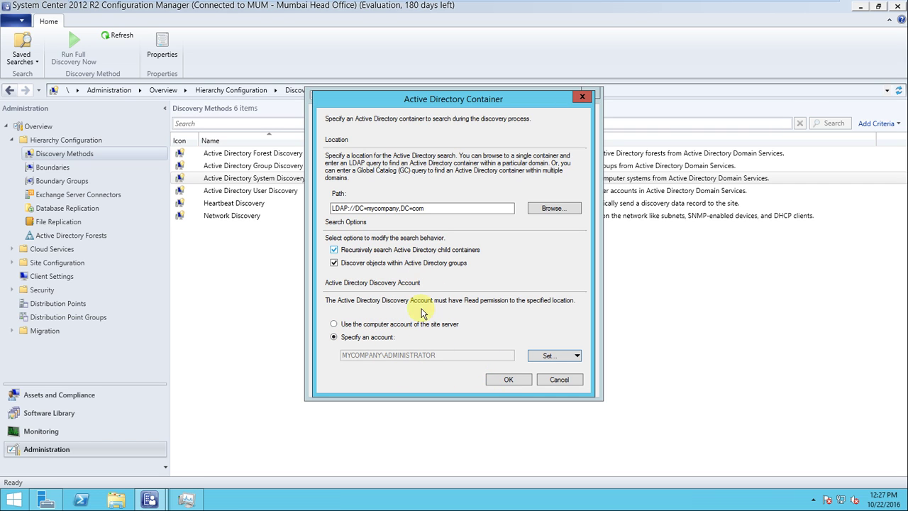
{"action": "left_click", "coordinate": [511, 382]}
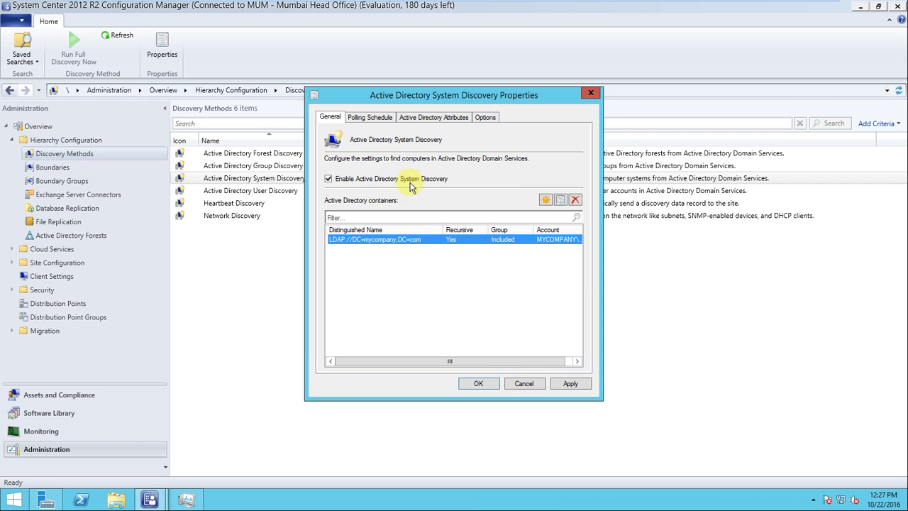
Step: Review the System Discovery polling schedule, attributes and exclusion options, and save the settings with full discovery run as soon as possible
{"action": "left_click", "coordinate": [379, 117]}
{"action": "left_click", "coordinate": [415, 122]}
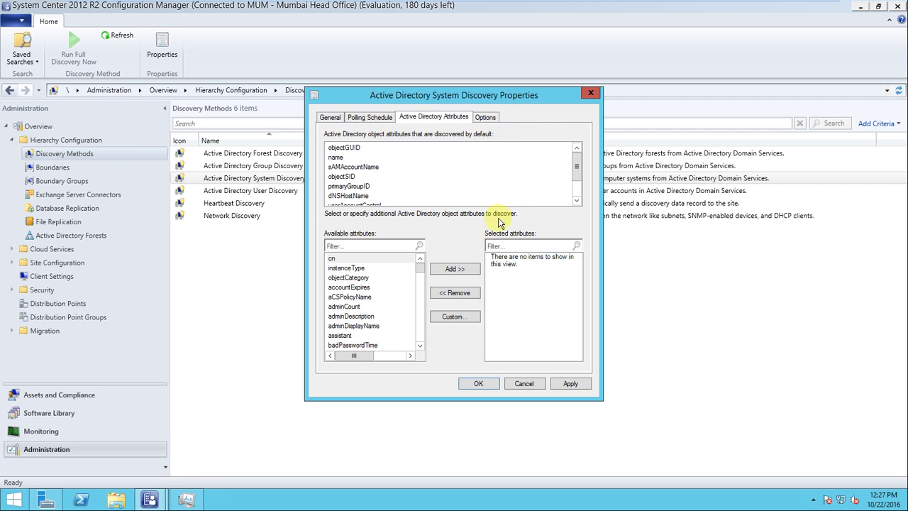
{"action": "left_click", "coordinate": [486, 118]}
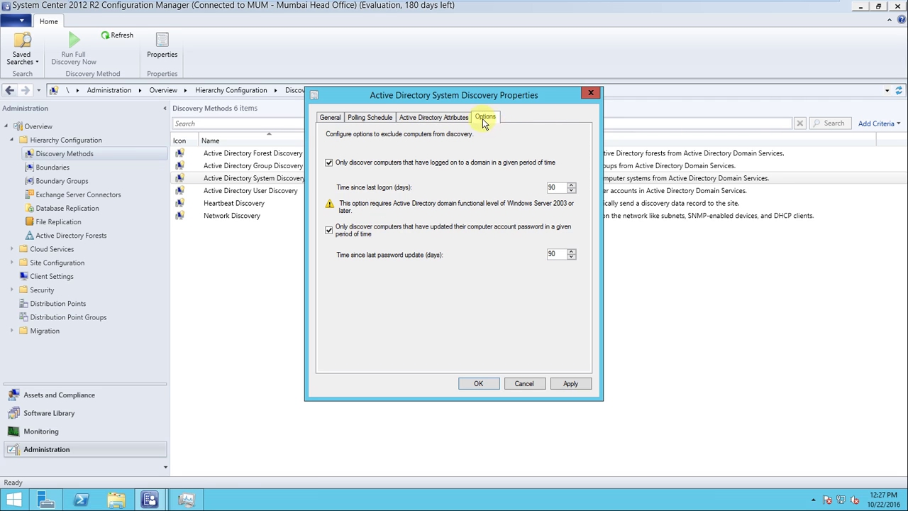
{"action": "left_click", "coordinate": [487, 384]}
{"action": "left_click", "coordinate": [485, 289]}
Step: Enable Active Directory User Discovery and set the mycompany domain root as the path of a new Active Directory container
{"action": "left_click", "coordinate": [295, 197]}
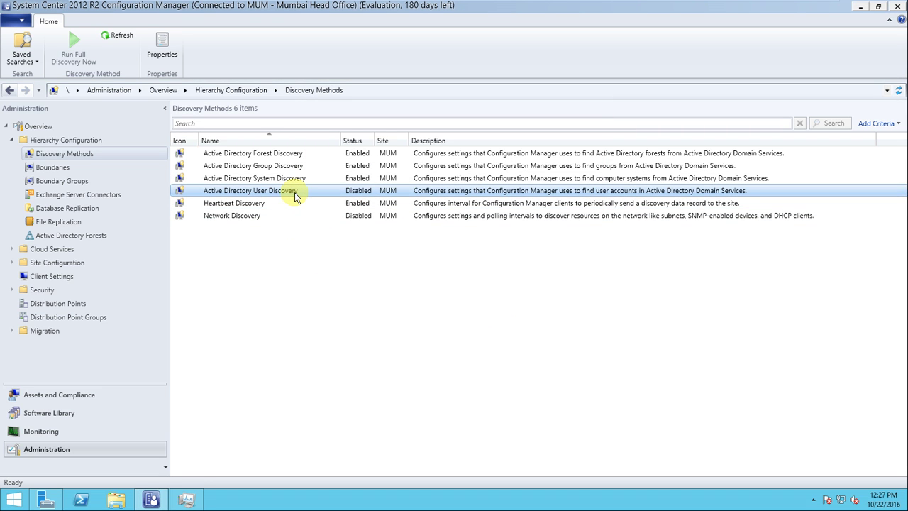
{"action": "right_click", "coordinate": [295, 197]}
{"action": "left_click", "coordinate": [319, 232]}
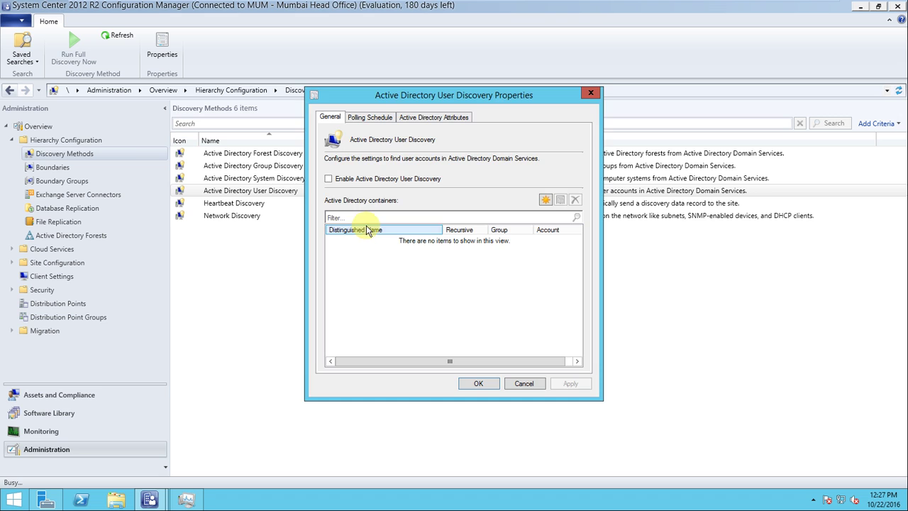
{"action": "left_click", "coordinate": [328, 179]}
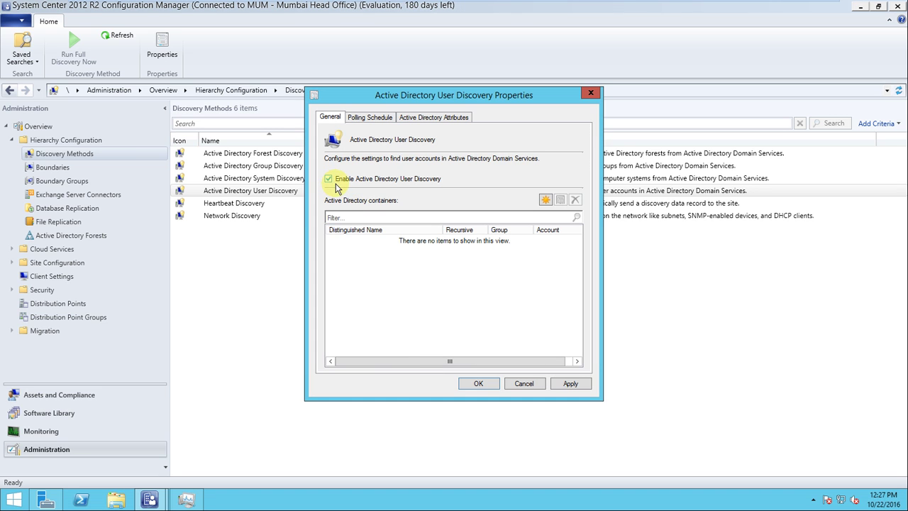
{"action": "left_click", "coordinate": [545, 199]}
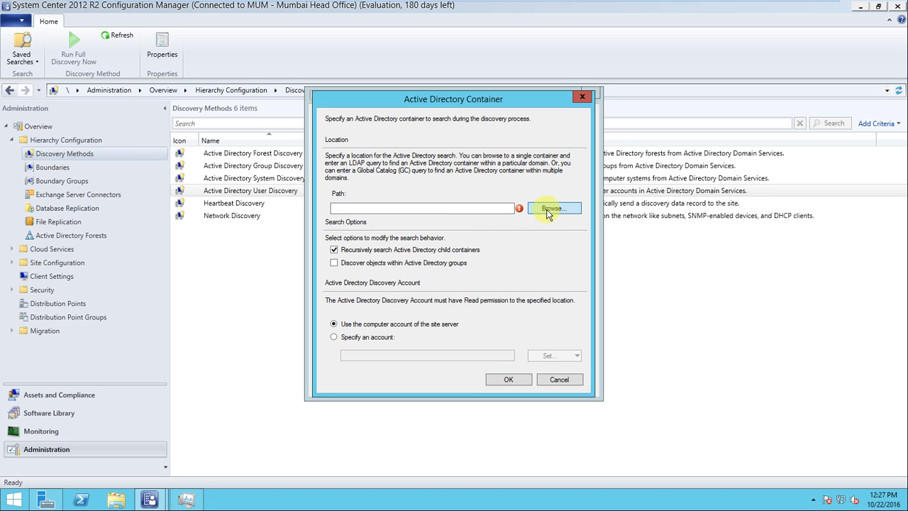
{"action": "left_click", "coordinate": [552, 208]}
{"action": "left_click", "coordinate": [407, 178]}
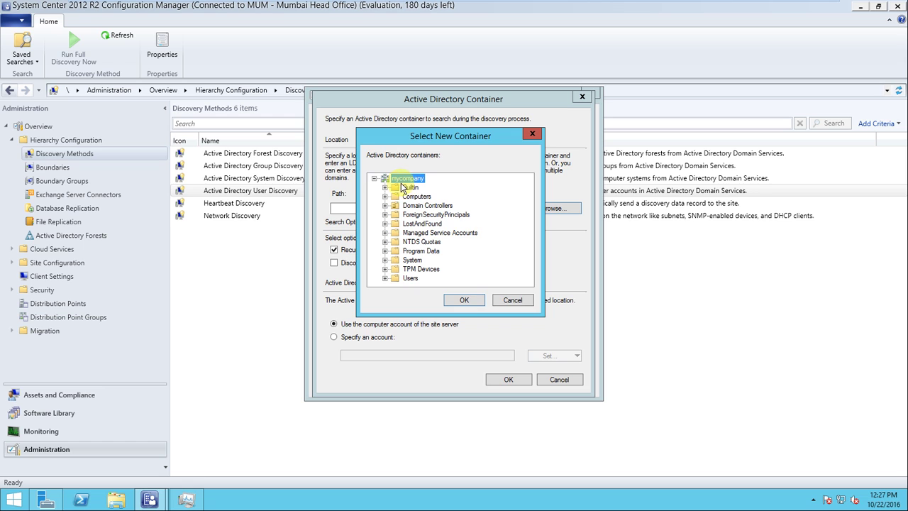
{"action": "left_click", "coordinate": [465, 301]}
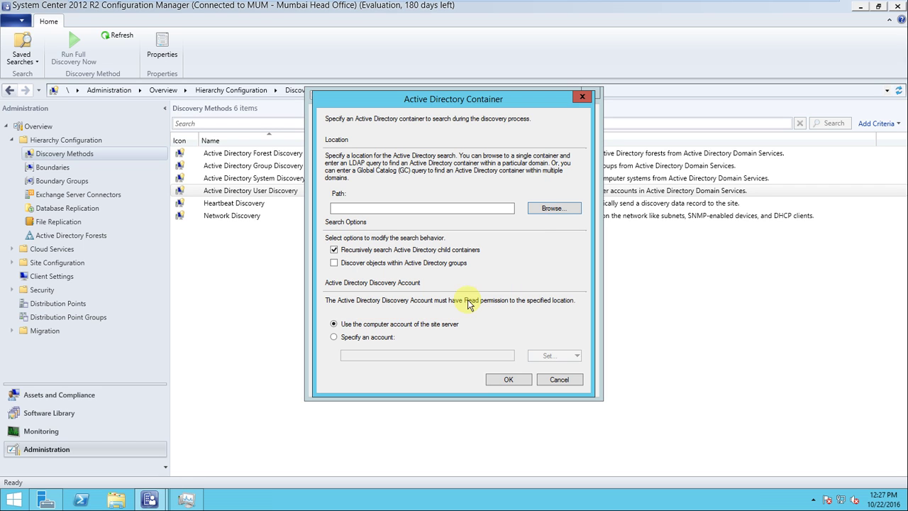
Step: Specify mycompany\administrator as a new discovery account for the user container, and enter and confirm the account password
{"action": "left_click", "coordinate": [335, 337]}
{"action": "left_click", "coordinate": [553, 356]}
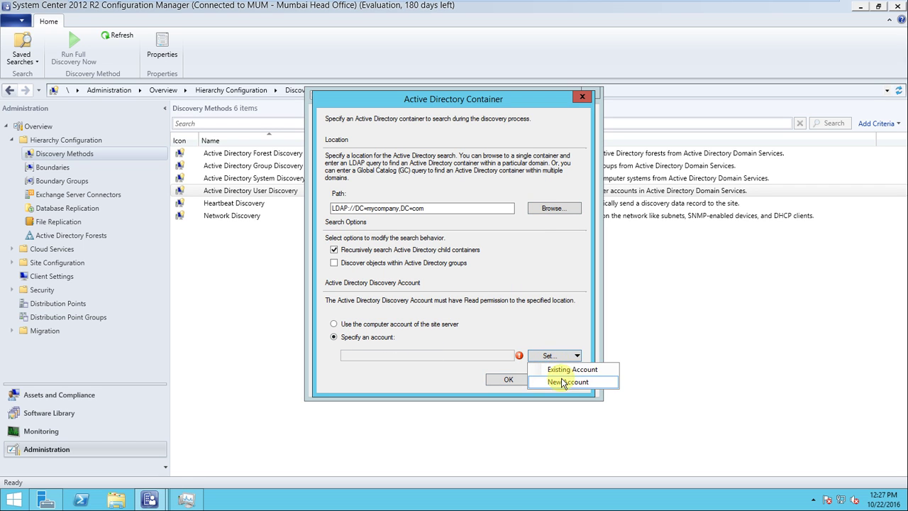
{"action": "left_click", "coordinate": [563, 383]}
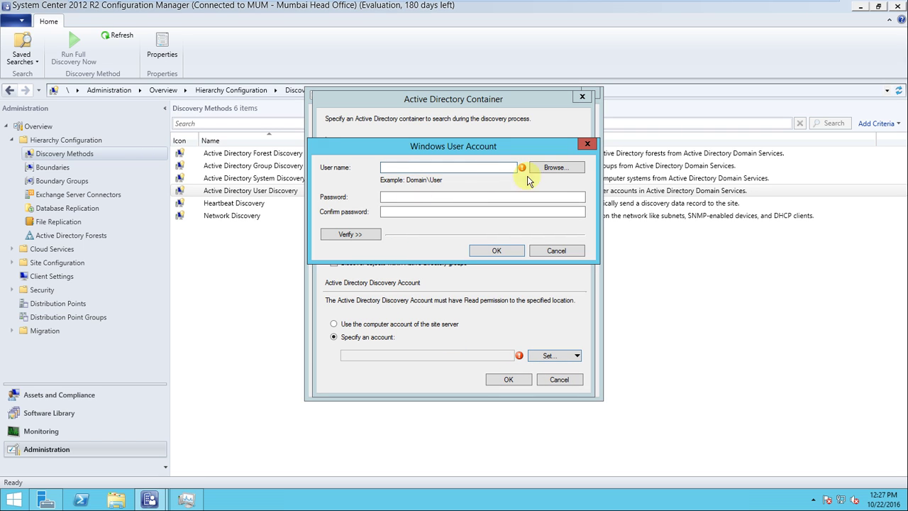
{"action": "left_click", "coordinate": [560, 169]}
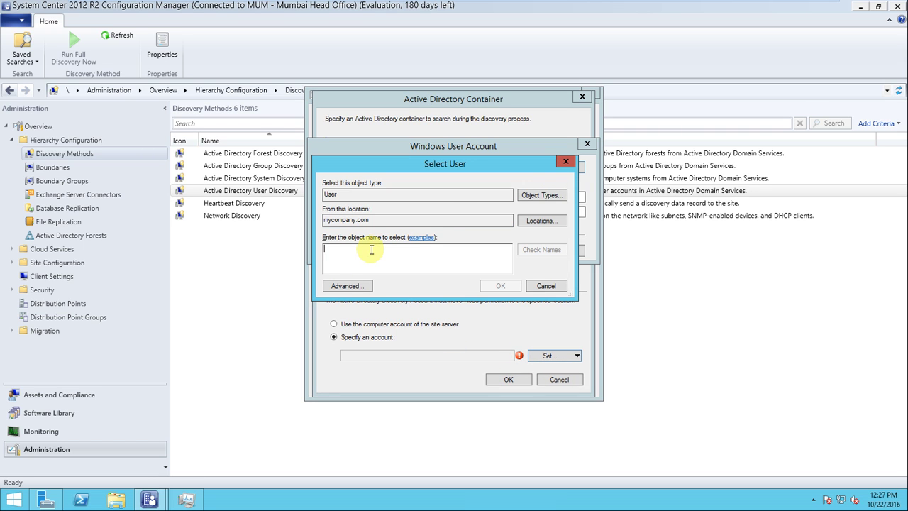
{"action": "type", "text": "mycompany\\administrator"}
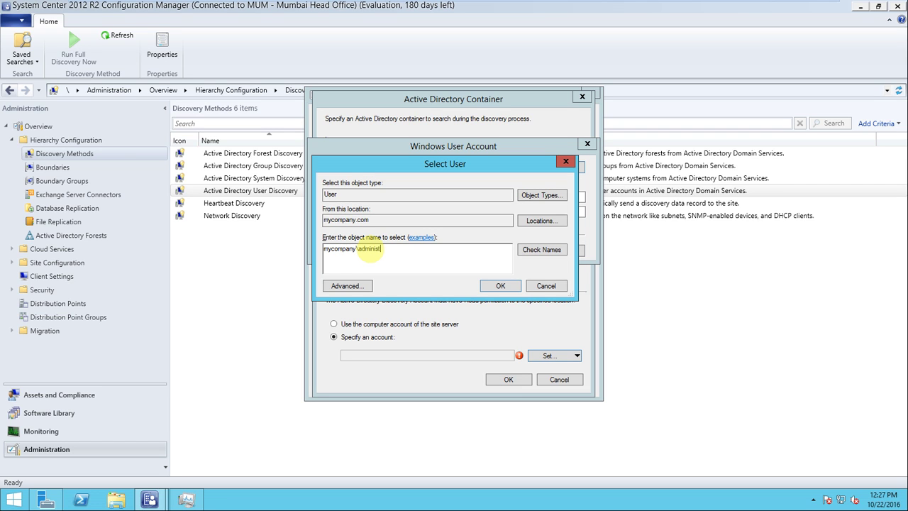
{"action": "left_click", "coordinate": [541, 250]}
{"action": "left_click", "coordinate": [512, 285]}
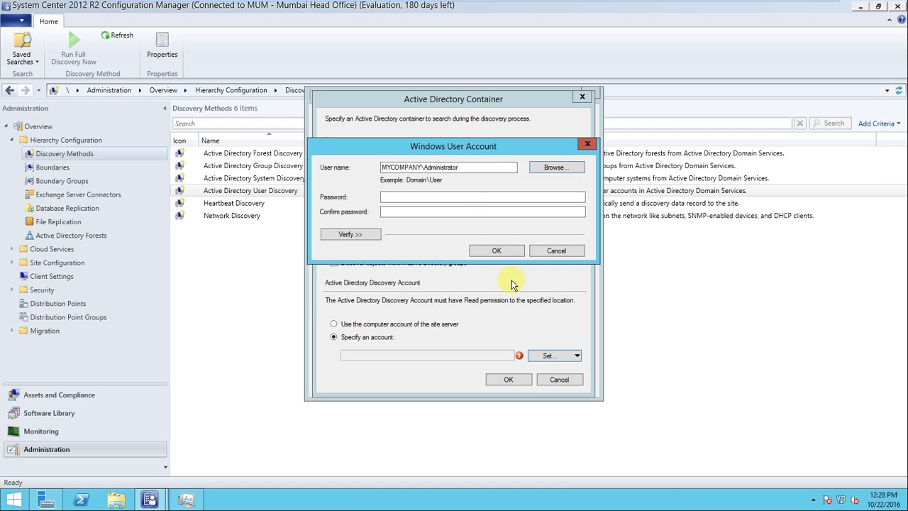
{"action": "left_click", "coordinate": [465, 199]}
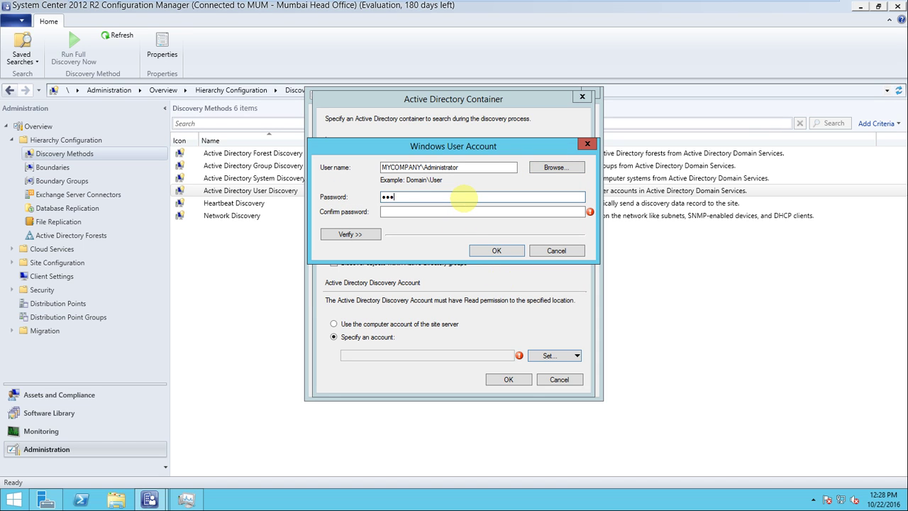
{"action": "left_click", "coordinate": [452, 211]}
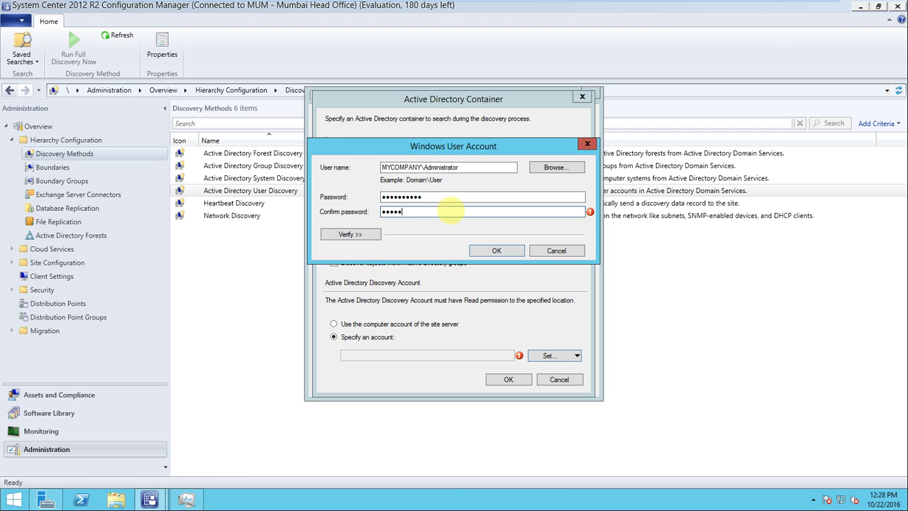
Step: Test the user discovery account's connection to the domain, and save the account and the container settings
{"action": "left_click", "coordinate": [359, 235]}
{"action": "left_click", "coordinate": [434, 312]}
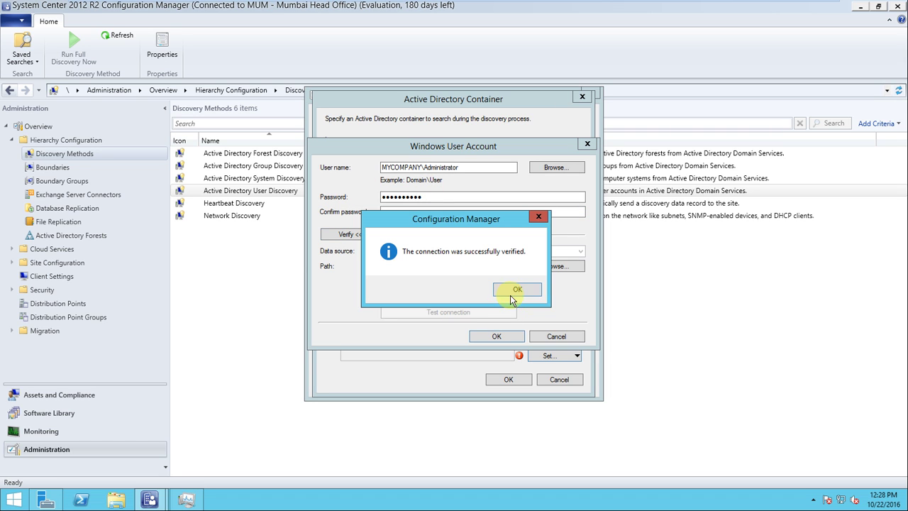
{"action": "left_click", "coordinate": [517, 291]}
{"action": "left_click", "coordinate": [509, 337]}
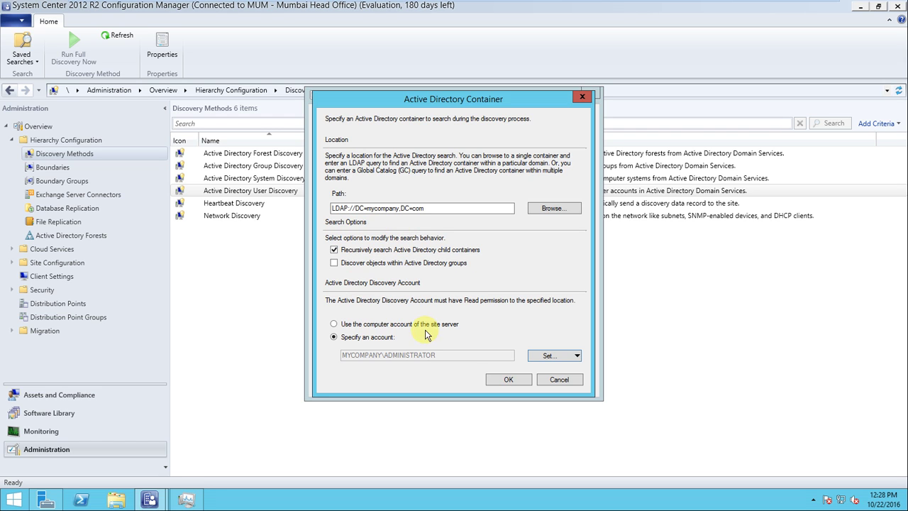
{"action": "left_click", "coordinate": [509, 381]}
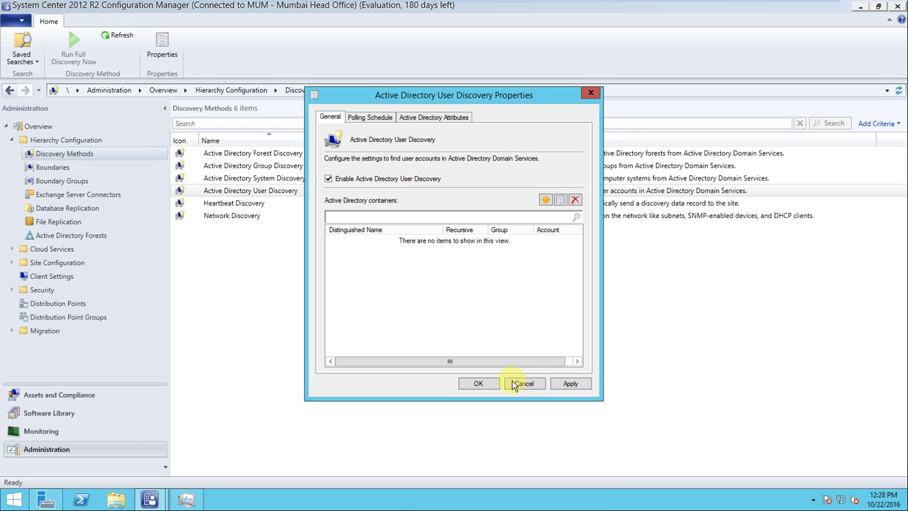
Step: Set the start date of the User Discovery full polling schedule to 10/22/2016
{"action": "left_click", "coordinate": [382, 121]}
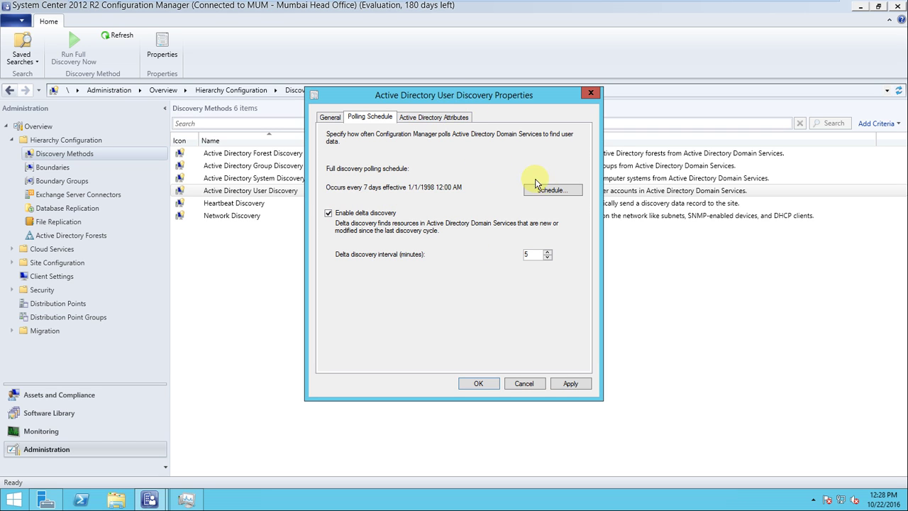
{"action": "left_click", "coordinate": [558, 194]}
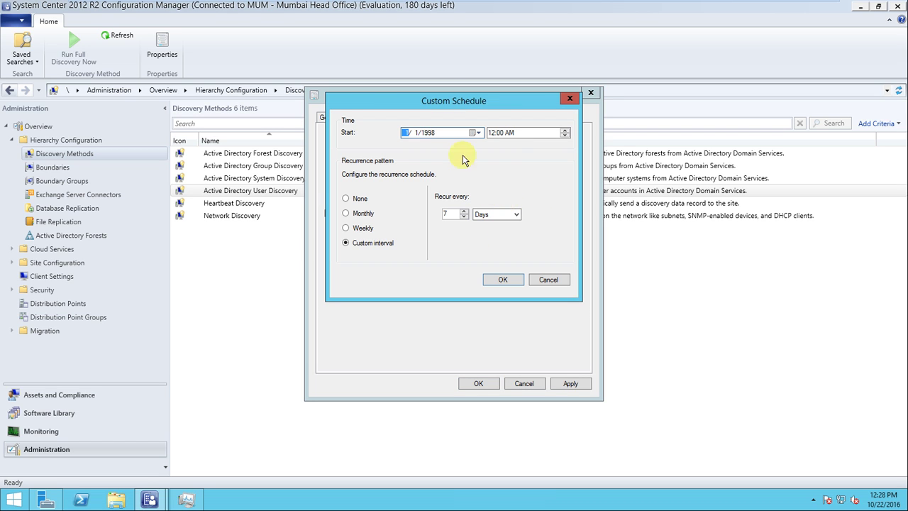
{"action": "left_click", "coordinate": [474, 132]}
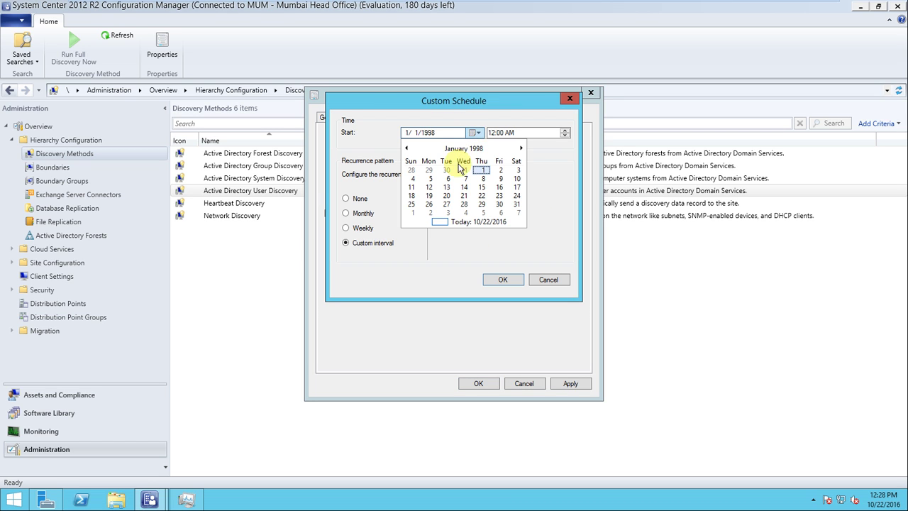
{"action": "left_click", "coordinate": [469, 225]}
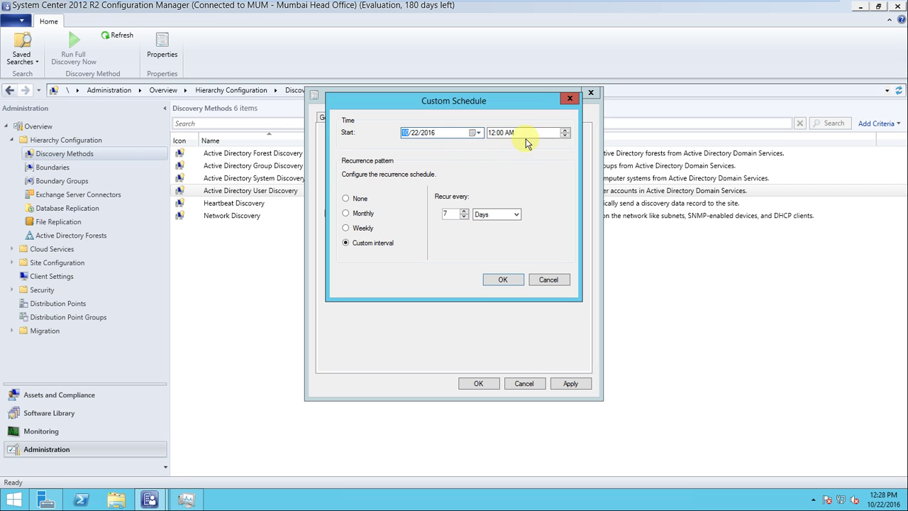
{"action": "left_click", "coordinate": [503, 280]}
Step: Review the User Discovery attributes, and save the settings with full discovery run as soon as possible
{"action": "left_click", "coordinate": [445, 118]}
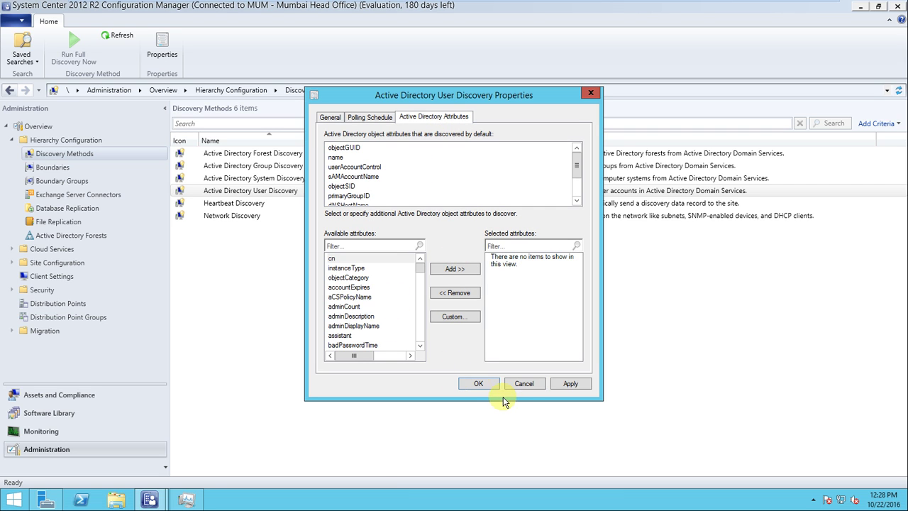
{"action": "left_click", "coordinate": [477, 384]}
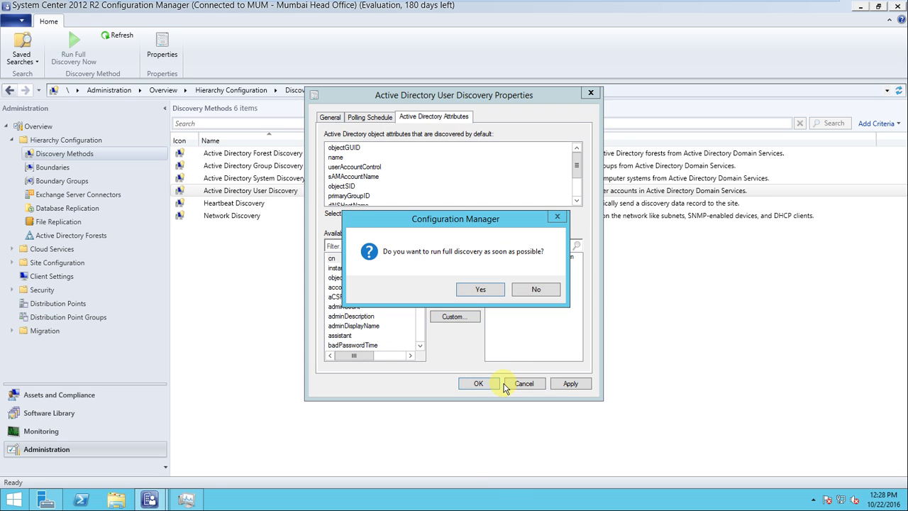
{"action": "left_click", "coordinate": [479, 290]}
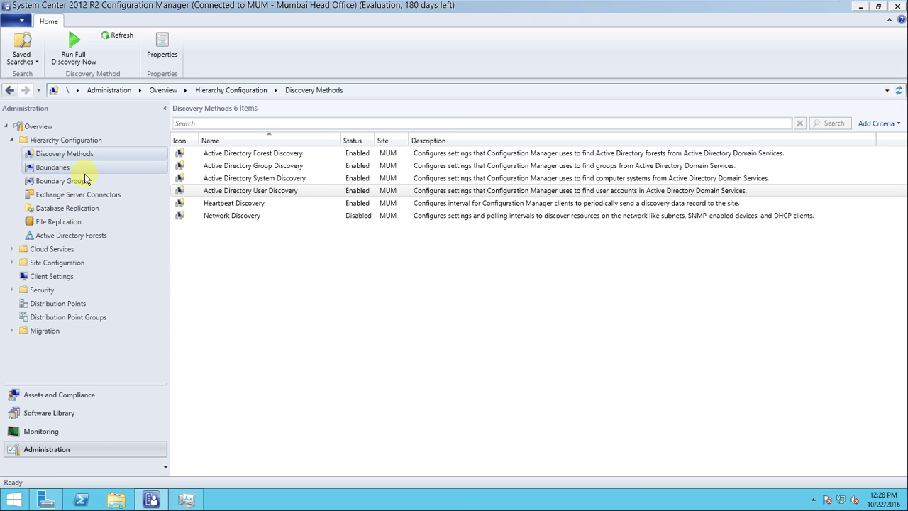
Step: Refresh the device collections in Assets and Compliance repeatedly to check the member counts for discovered computers
{"action": "left_click", "coordinate": [53, 396]}
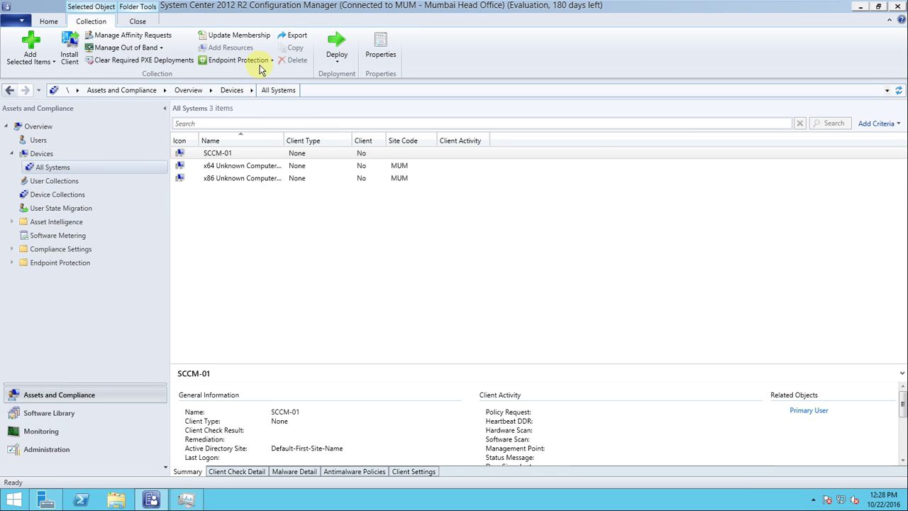
{"action": "left_click", "coordinate": [143, 197]}
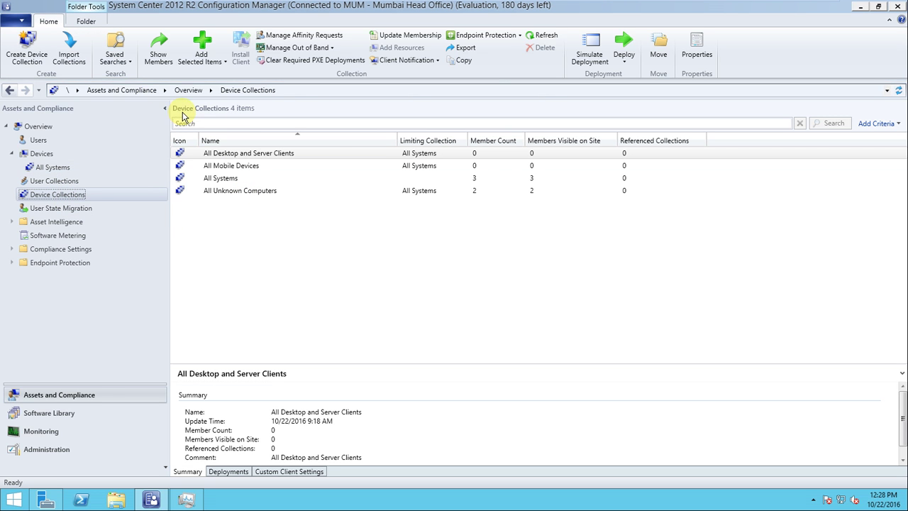
{"action": "left_click", "coordinate": [541, 40]}
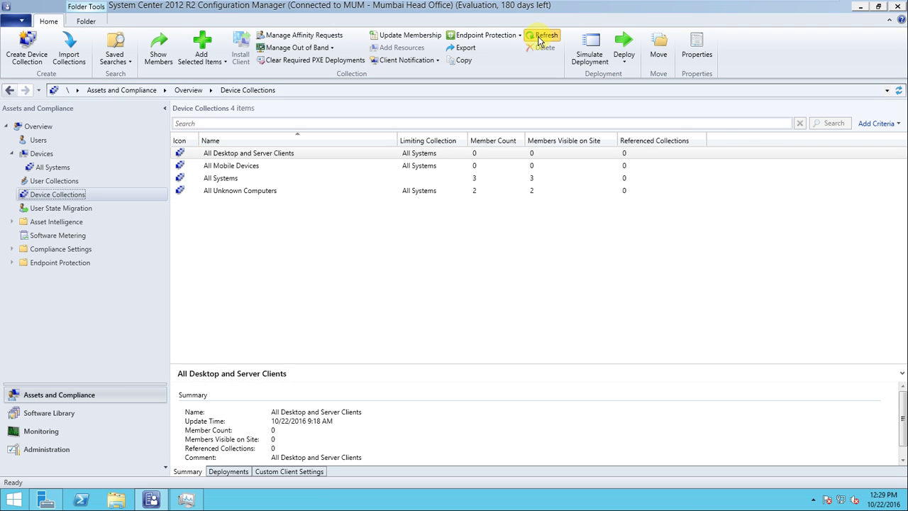
{"action": "left_click", "coordinate": [541, 40]}
{"action": "left_click", "coordinate": [540, 40]}
{"action": "left_click", "coordinate": [541, 40]}
{"action": "left_click", "coordinate": [541, 40]}
{"action": "left_click", "coordinate": [541, 41]}
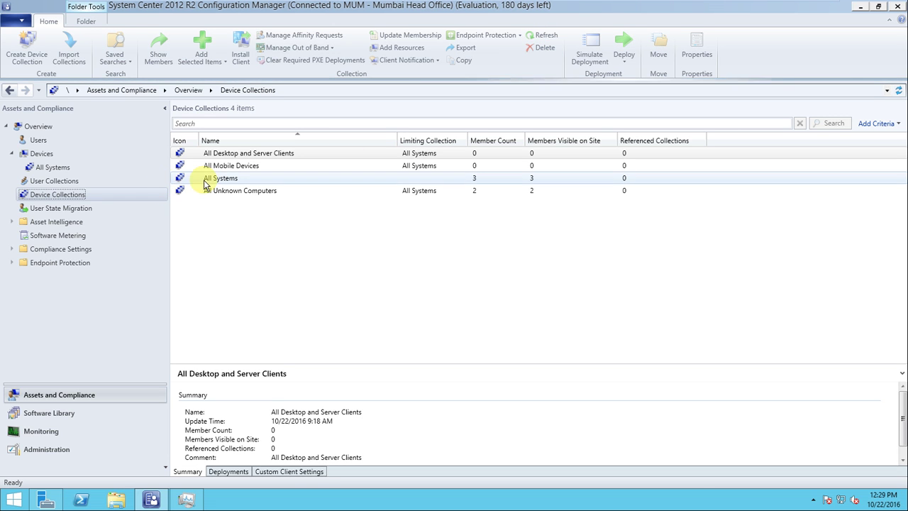
Step: Examine the members of the All Systems collection and recheck which discovery methods are enabled
{"action": "double_click", "coordinate": [208, 179]}
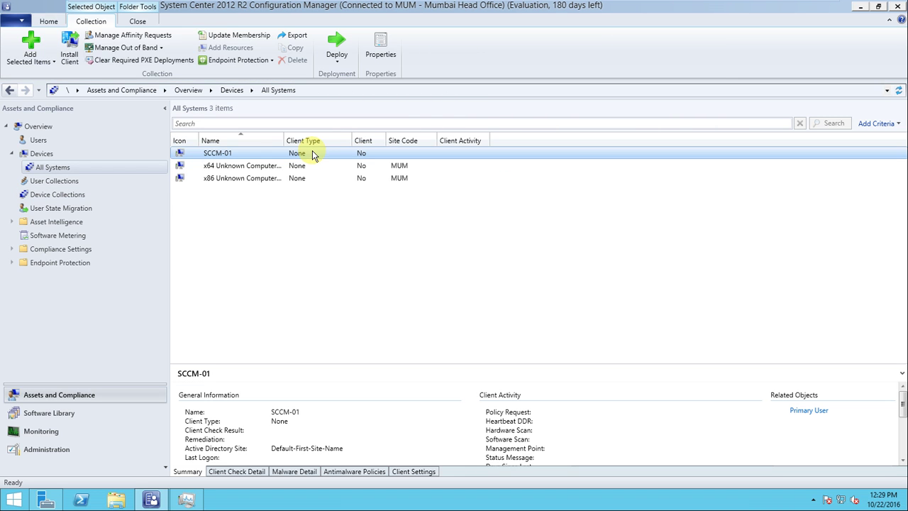
{"action": "right_click", "coordinate": [302, 244]}
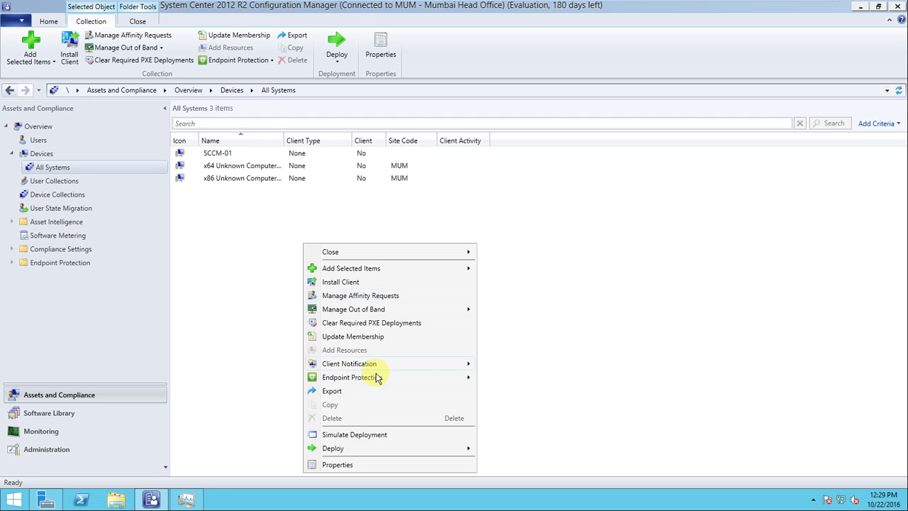
{"action": "left_click", "coordinate": [256, 287]}
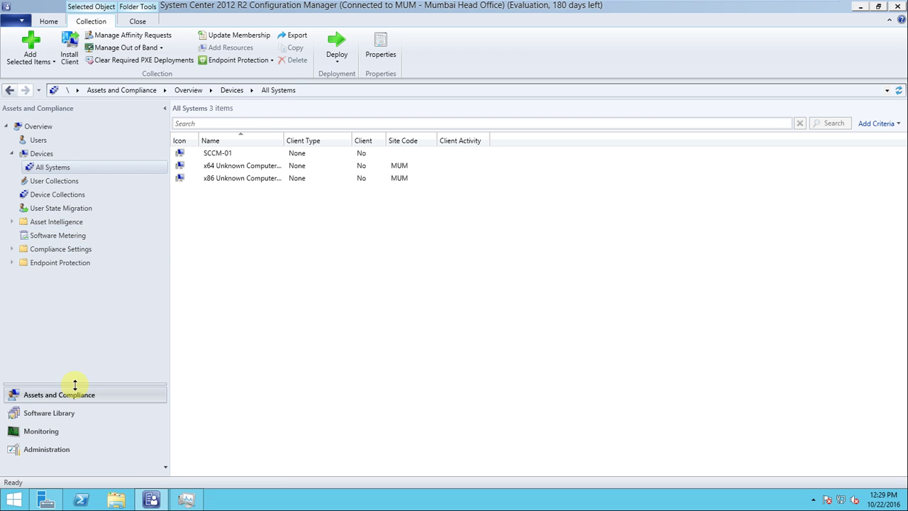
{"action": "left_click", "coordinate": [62, 449]}
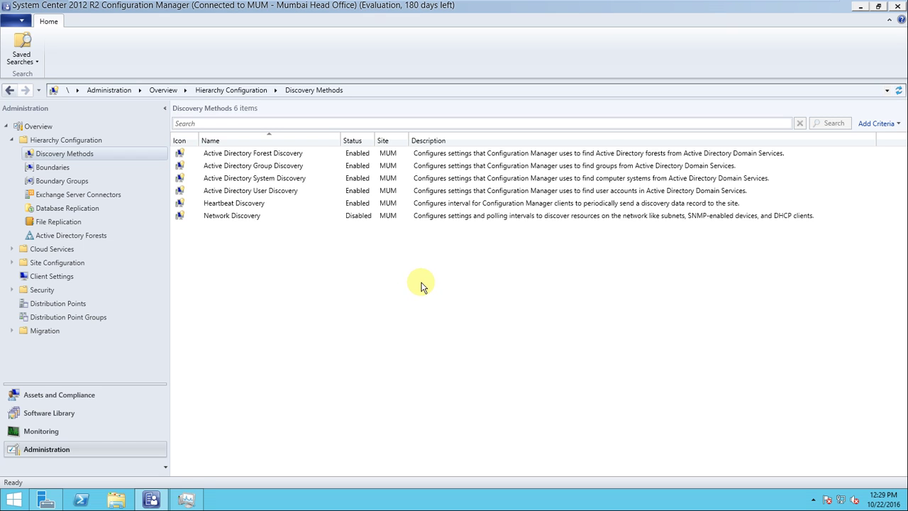
{"action": "left_click", "coordinate": [73, 395]}
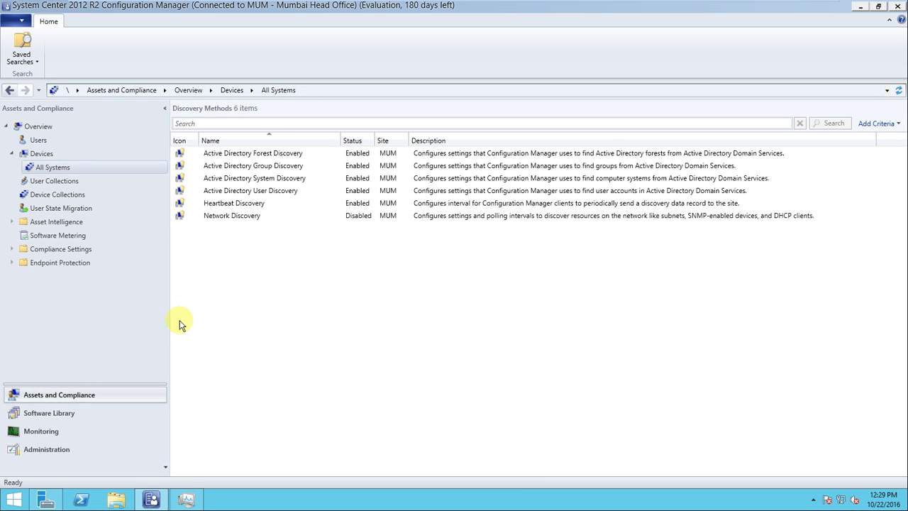
{"action": "left_click", "coordinate": [132, 171]}
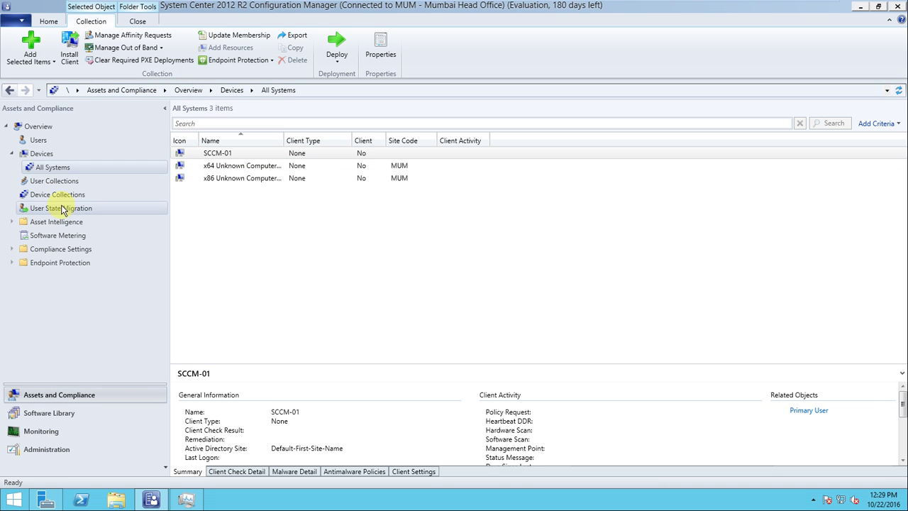
Step: Refresh the Device Collections list to recheck the member counts for discovered computers
{"action": "left_click", "coordinate": [110, 198]}
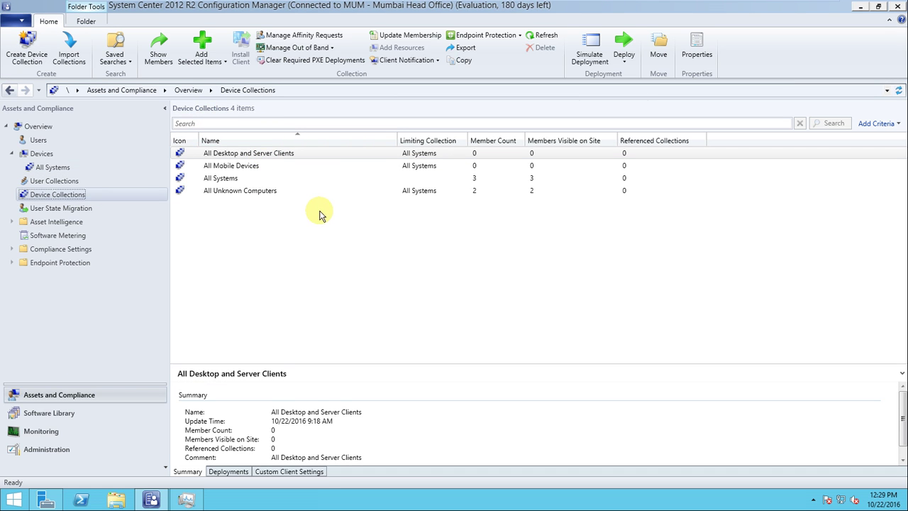
{"action": "left_click", "coordinate": [545, 36]}
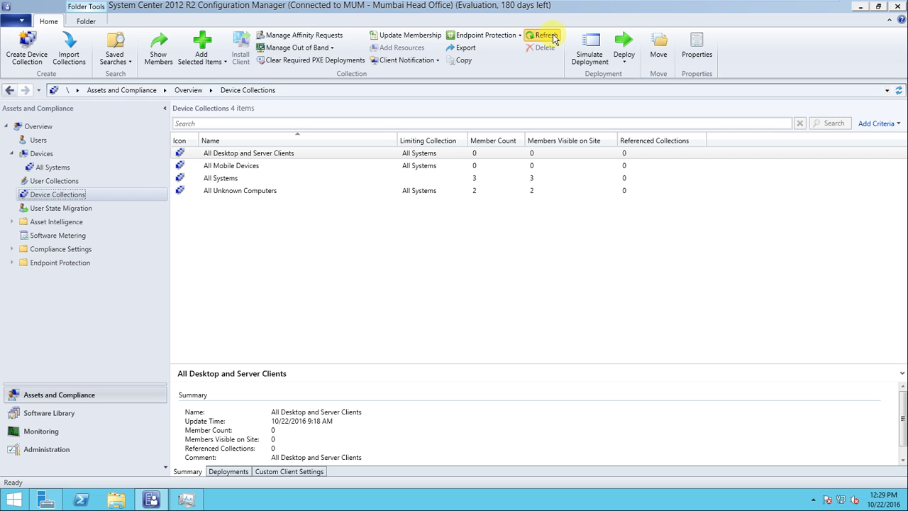
{"action": "left_click", "coordinate": [545, 35]}
Step: Examine the members of the All Users collection and the discovered accounts in the Users node
{"action": "left_click", "coordinate": [69, 181]}
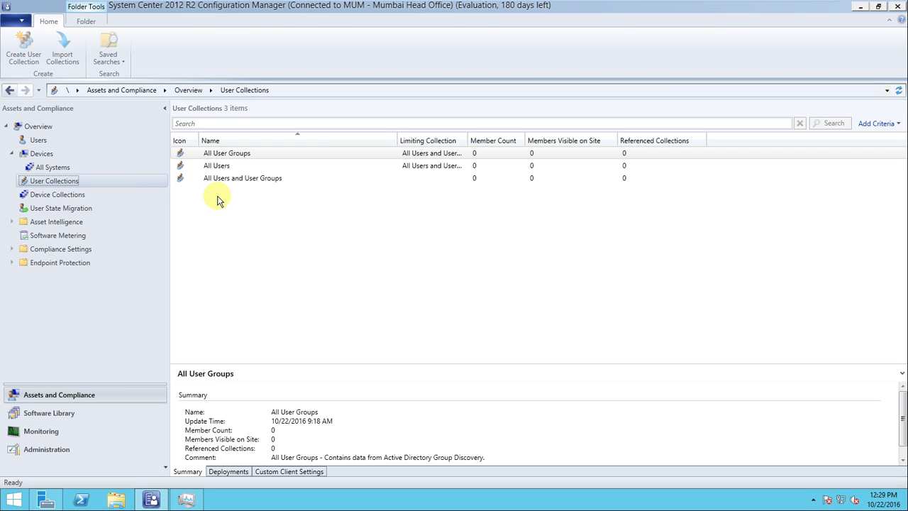
{"action": "double_click", "coordinate": [206, 166]}
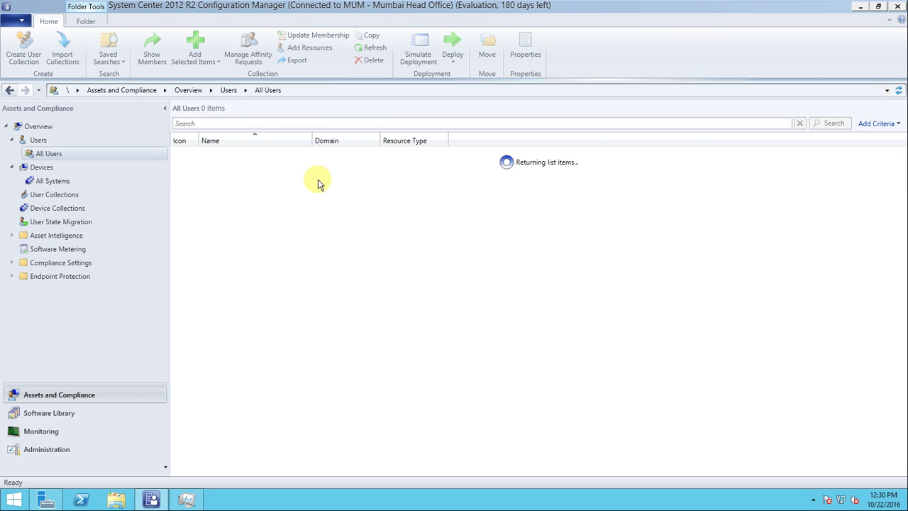
{"action": "left_click", "coordinate": [51, 161]}
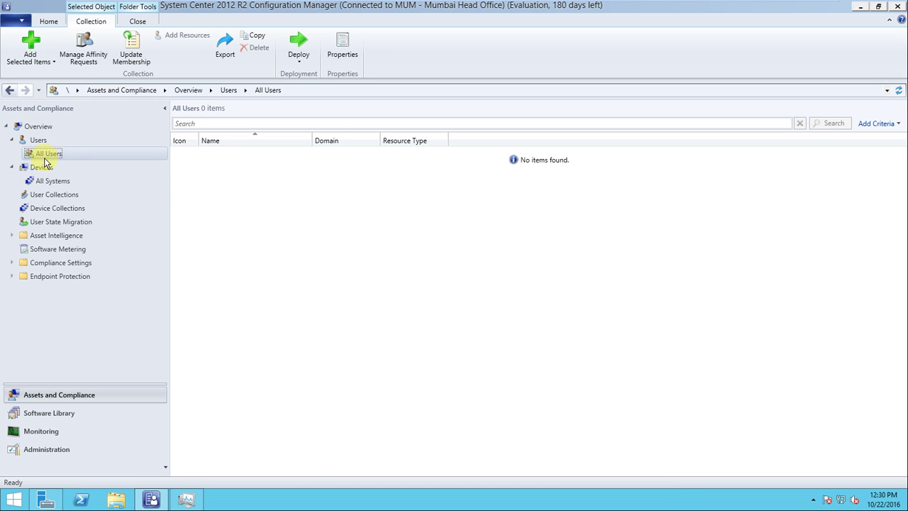
{"action": "left_click", "coordinate": [47, 164]}
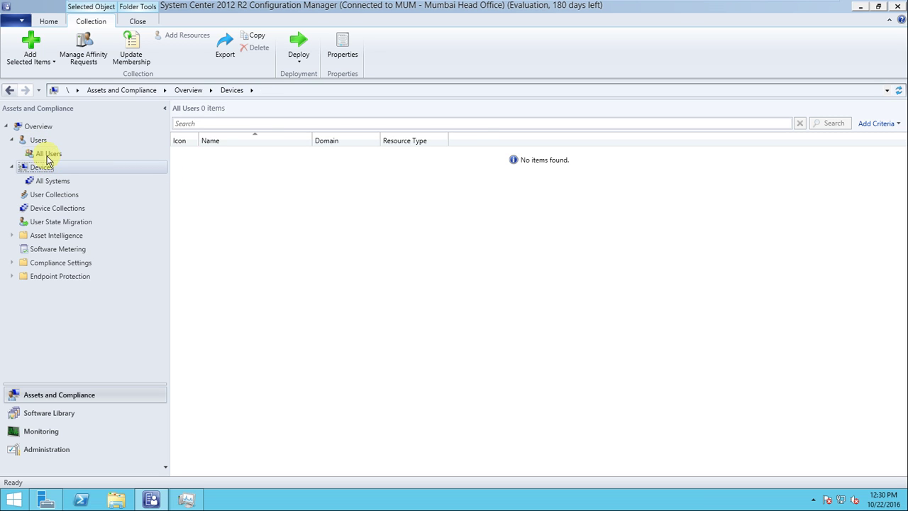
{"action": "left_click", "coordinate": [47, 154]}
{"action": "left_click", "coordinate": [38, 141]}
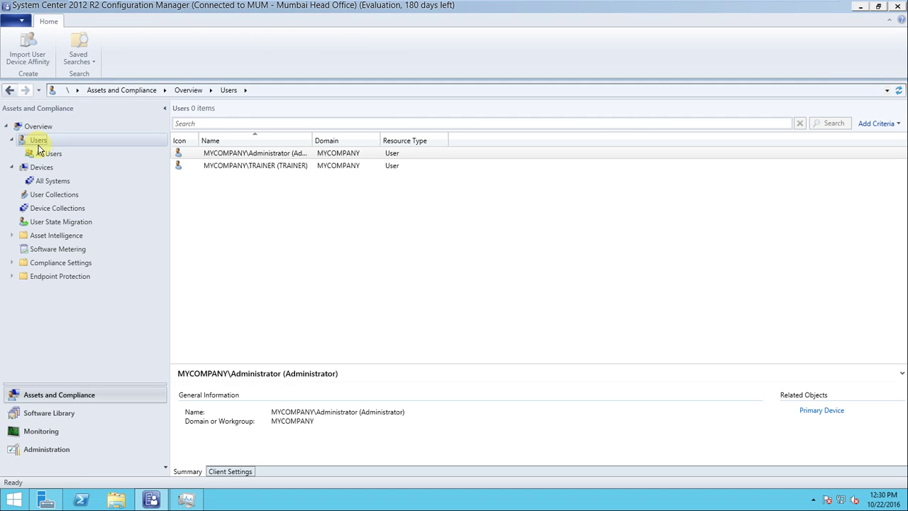
{"action": "right_click", "coordinate": [264, 200]}
{"action": "left_click", "coordinate": [323, 264]}
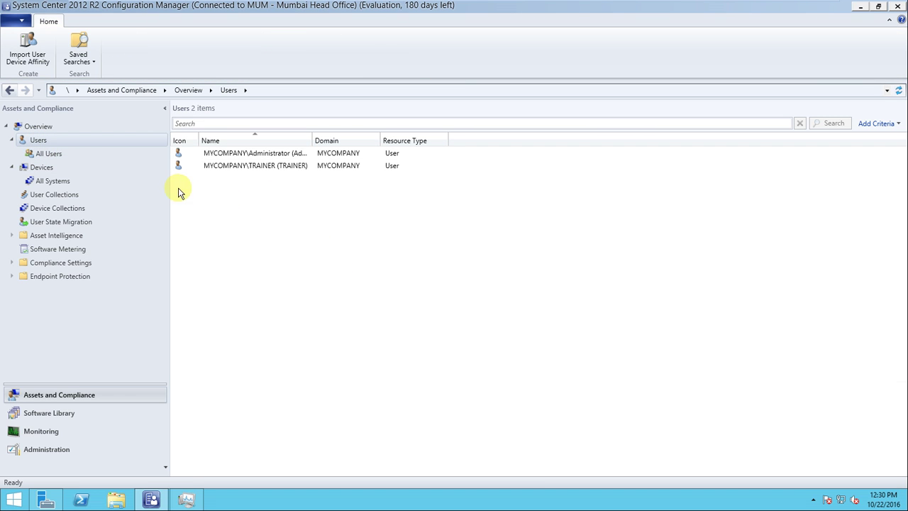
Step: Recheck the members of All Systems and All Users, and look for available actions in the Users list
{"action": "left_click", "coordinate": [113, 185]}
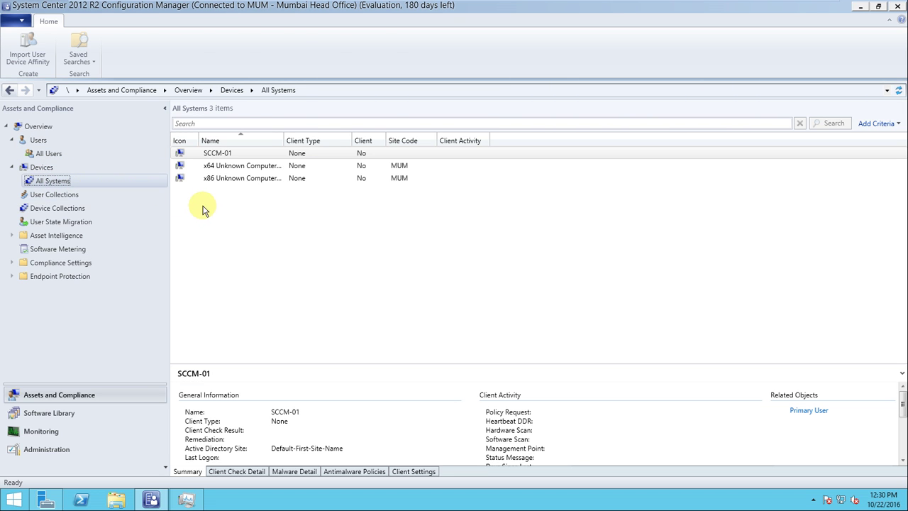
{"action": "left_click", "coordinate": [60, 158]}
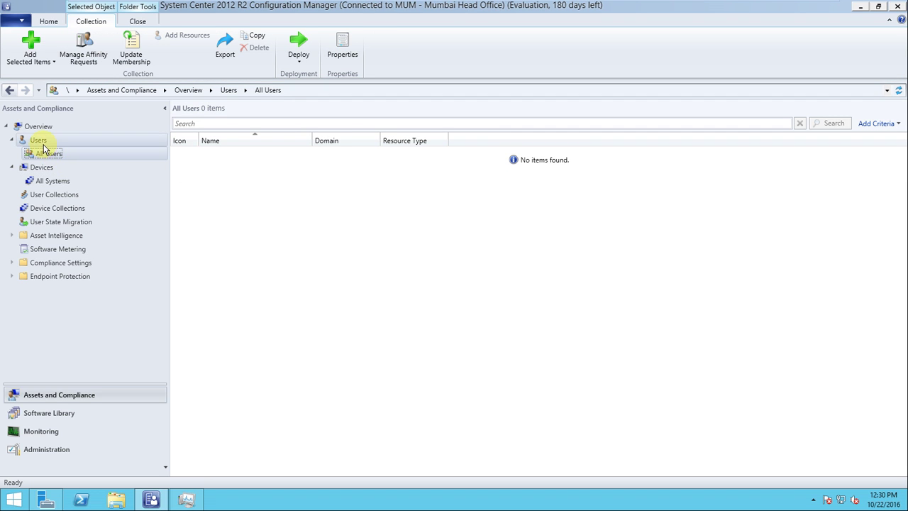
{"action": "left_click", "coordinate": [38, 141]}
{"action": "right_click", "coordinate": [289, 203]}
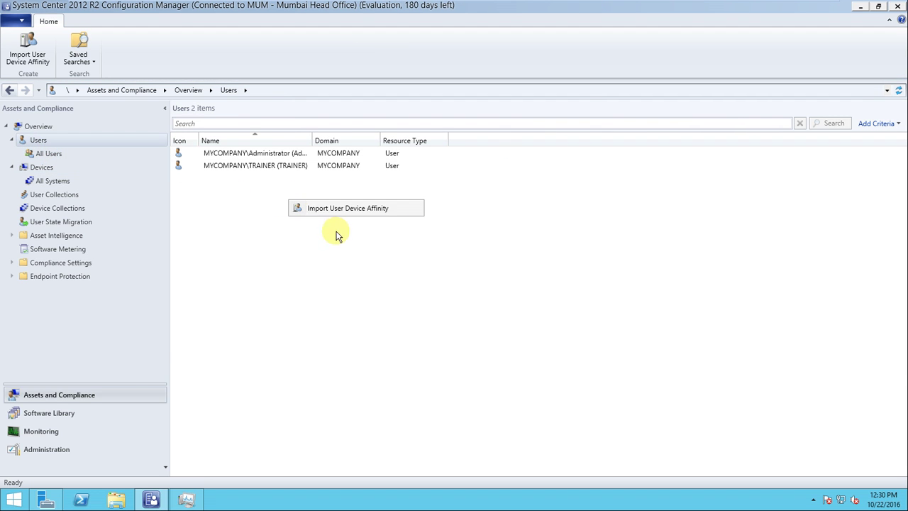
{"action": "left_click", "coordinate": [289, 250]}
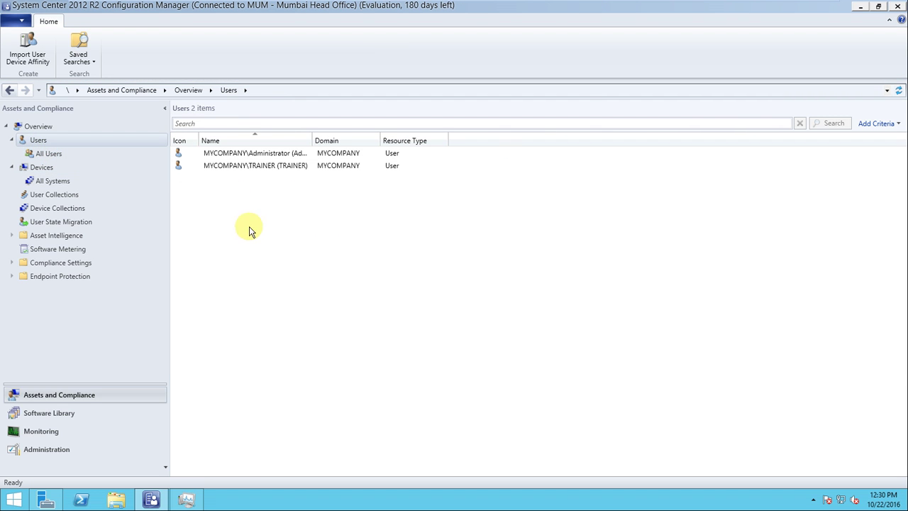
Step: Check the members of All Systems and of the All Users and User Groups collection, and minimize the console and the virtual machine
{"action": "left_click", "coordinate": [65, 181]}
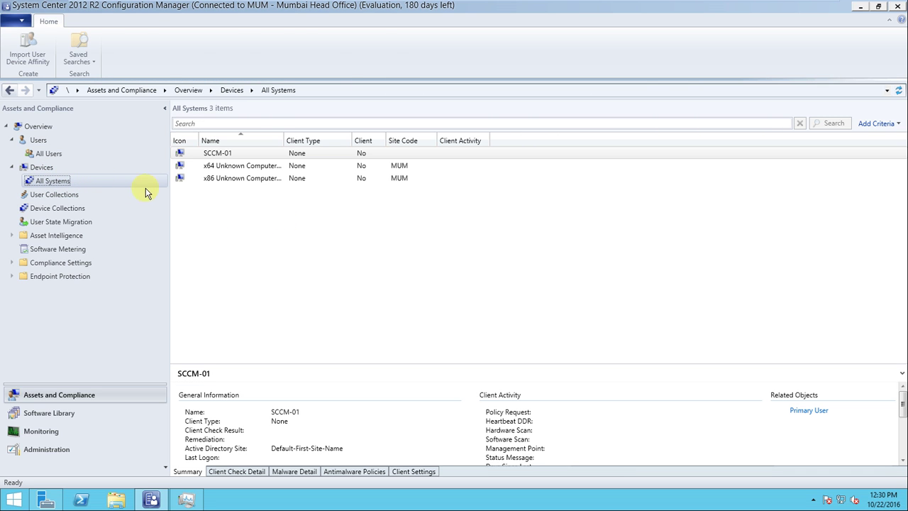
{"action": "left_click", "coordinate": [70, 196]}
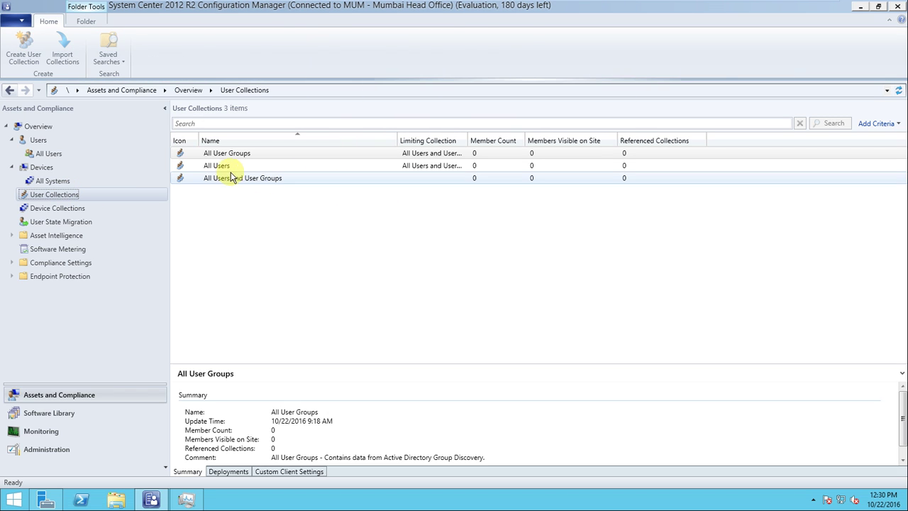
{"action": "left_click", "coordinate": [231, 178]}
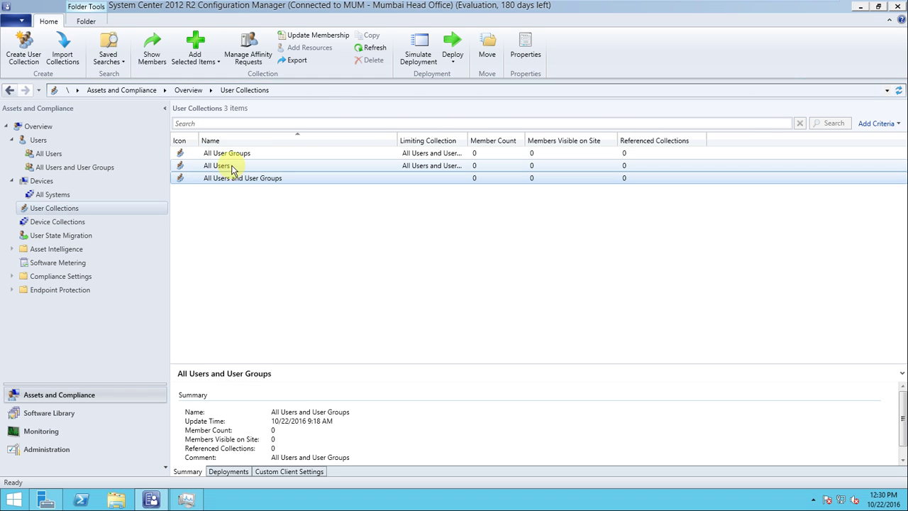
{"action": "double_click", "coordinate": [231, 178]}
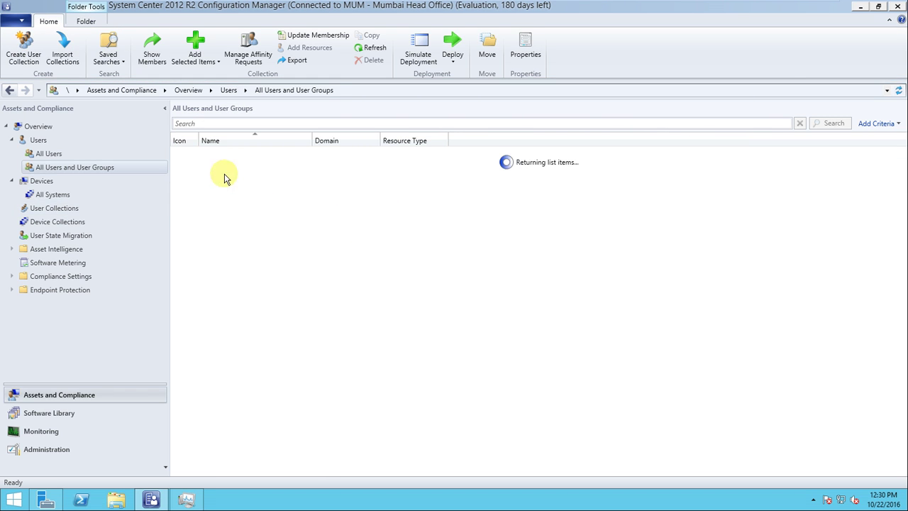
{"action": "left_click", "coordinate": [64, 209]}
{"action": "left_click", "coordinate": [859, 7]}
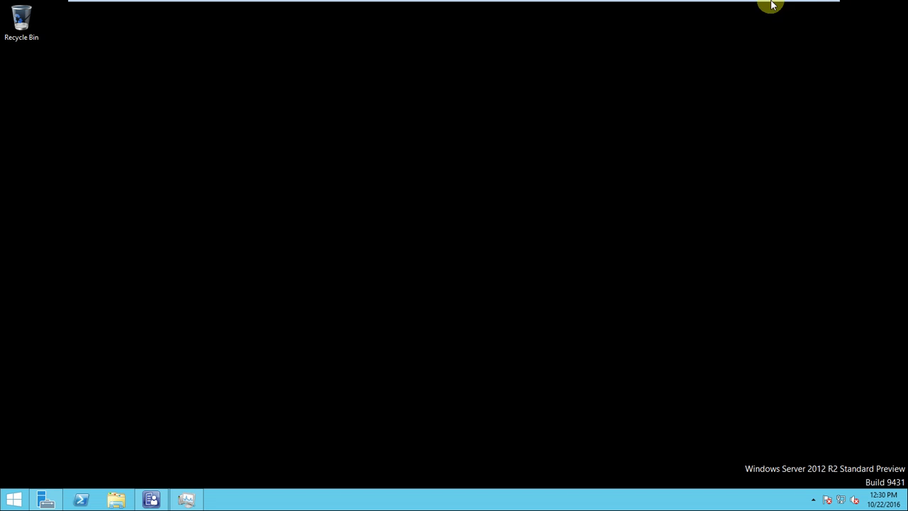
{"action": "left_click", "coordinate": [795, 7]}
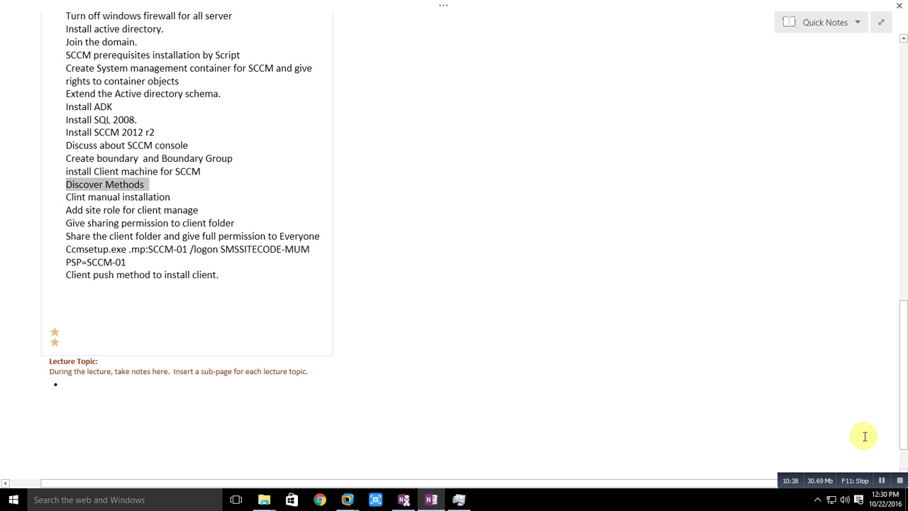
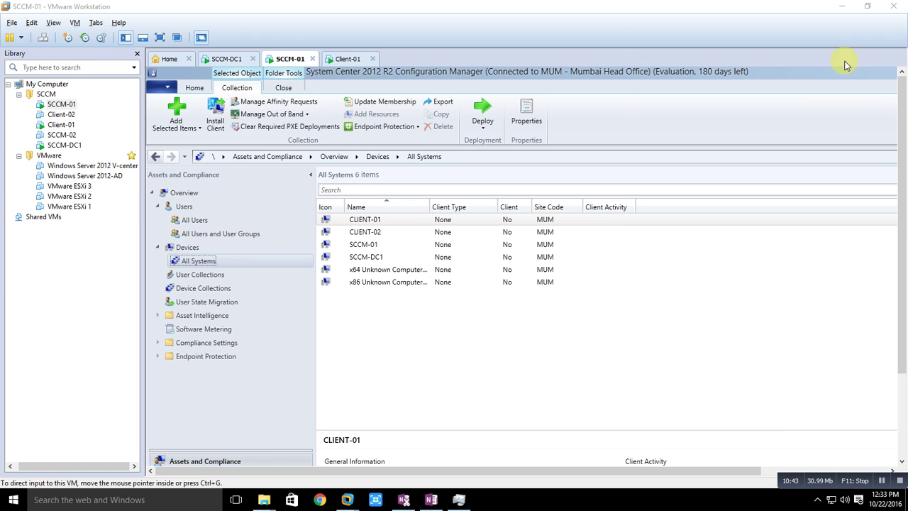
Step: Display the SCCM-01 virtual machine in full screen and examine the client status of the discovered computers in Devices
{"action": "left_click", "coordinate": [160, 37]}
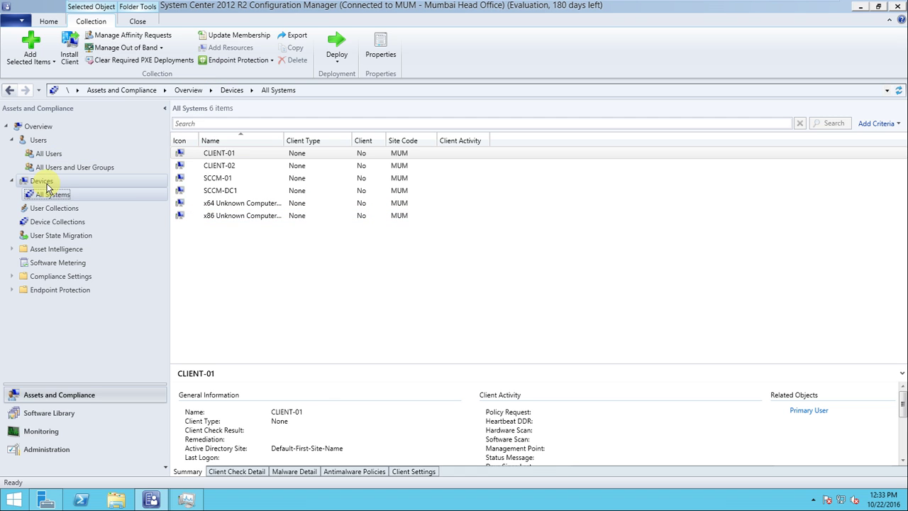
{"action": "left_click", "coordinate": [231, 90]}
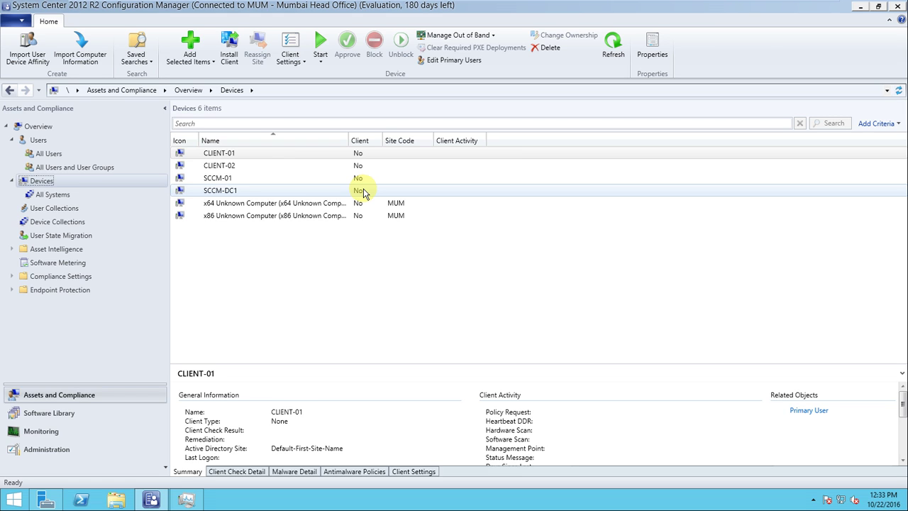
{"action": "left_click", "coordinate": [359, 154]}
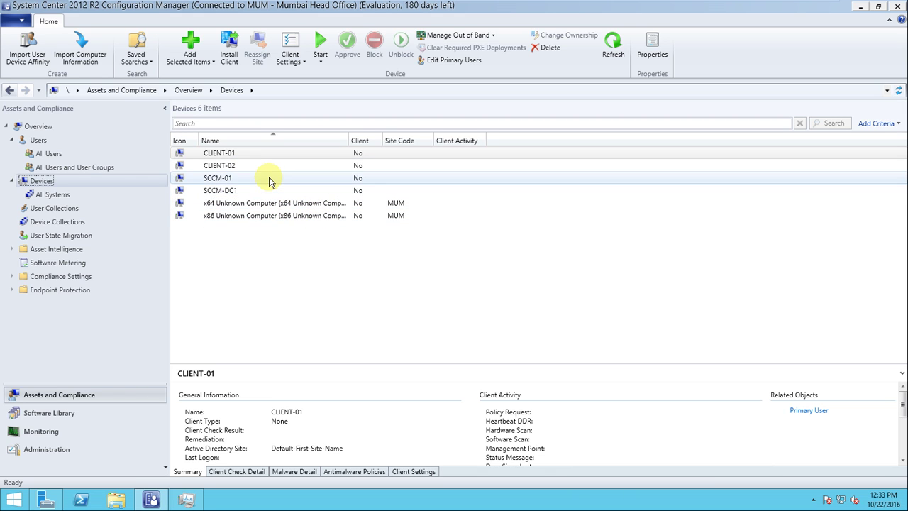
Step: Switch to the OneNote lecture notes and highlight the Discover Methods line, followed by the Clint manual installation line
{"action": "mouse_move", "coordinate": [613, 5]}
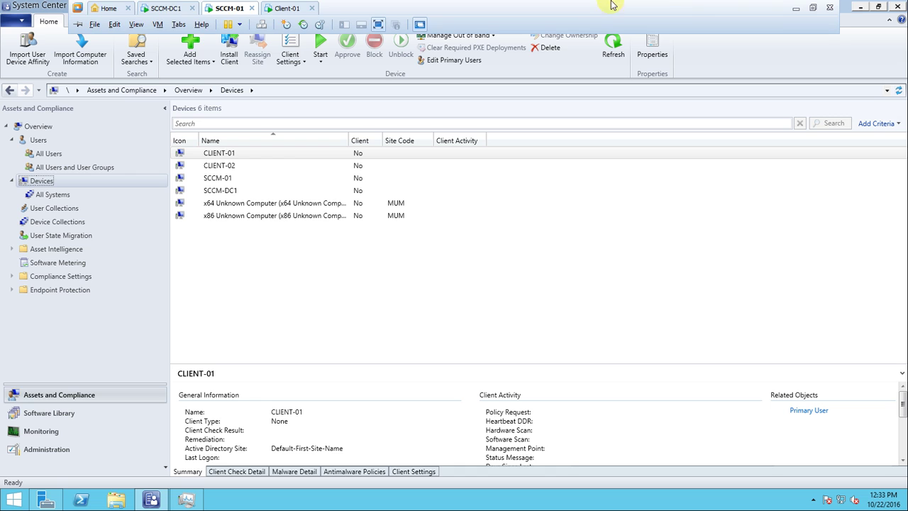
{"action": "left_click", "coordinate": [796, 7]}
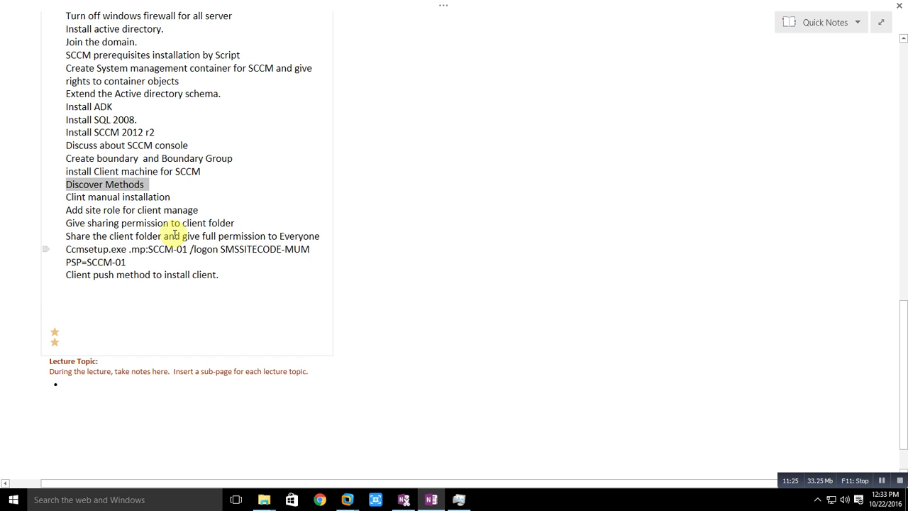
{"action": "left_click", "coordinate": [161, 192]}
{"action": "left_click_drag", "start_coordinate": [148, 184], "coordinate": [69, 184]}
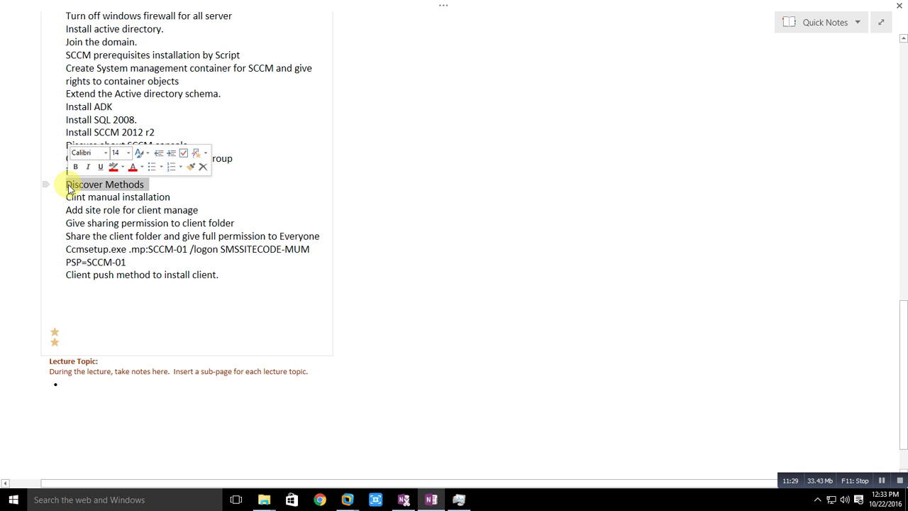
{"action": "left_click", "coordinate": [179, 198]}
{"action": "left_click_drag", "start_coordinate": [176, 197], "coordinate": [69, 197]}
{"action": "left_click", "coordinate": [68, 199]}
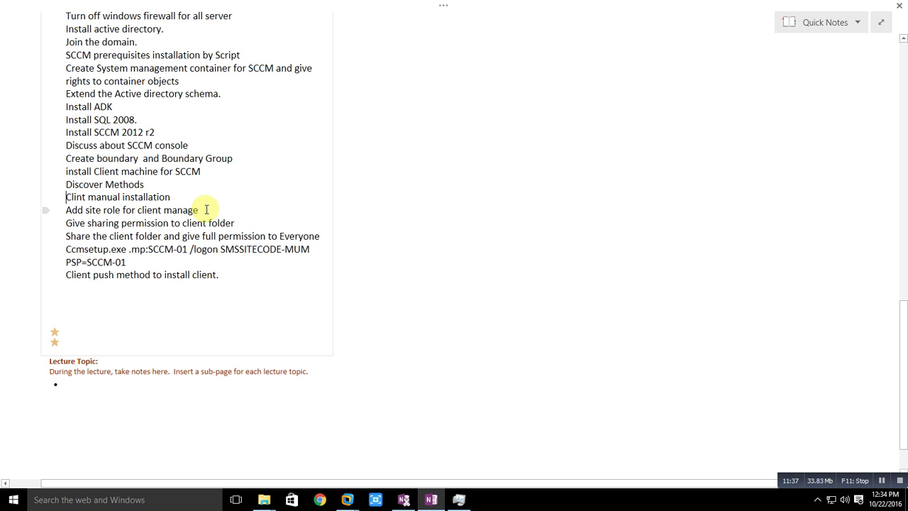
{"action": "left_click_drag", "start_coordinate": [178, 198], "coordinate": [76, 199]}
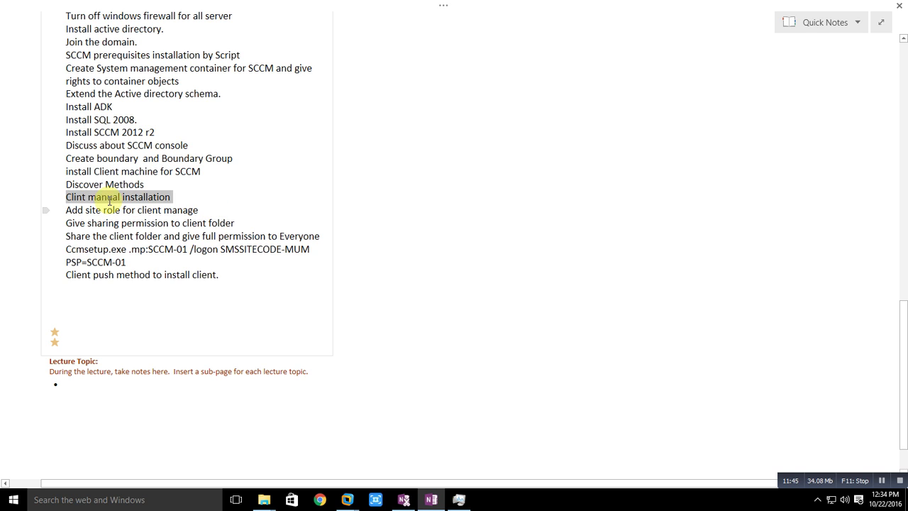
Step: Review the notes on adding a site role for client management and giving sharing permission to the client folder
{"action": "left_click", "coordinate": [65, 209]}
{"action": "left_click_drag", "start_coordinate": [64, 209], "coordinate": [219, 213]}
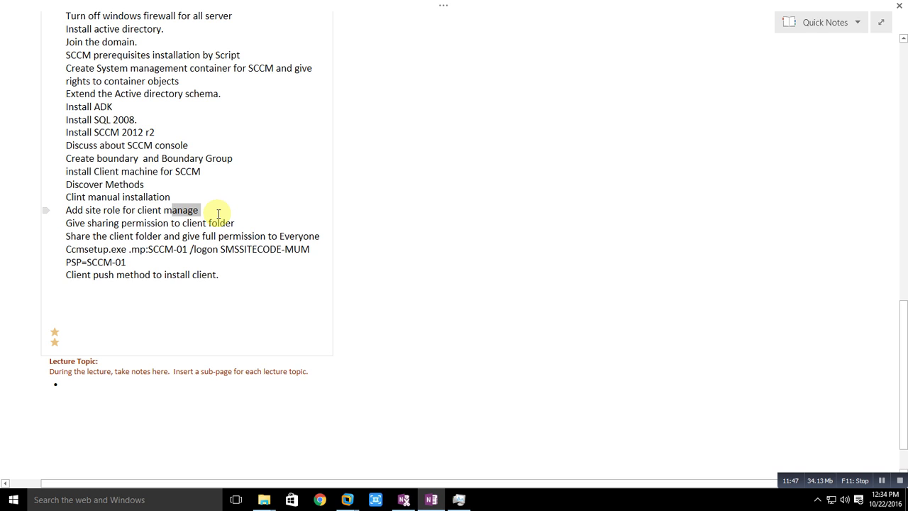
{"action": "left_click_drag", "start_coordinate": [216, 213], "coordinate": [244, 220]}
{"action": "left_click", "coordinate": [244, 219]}
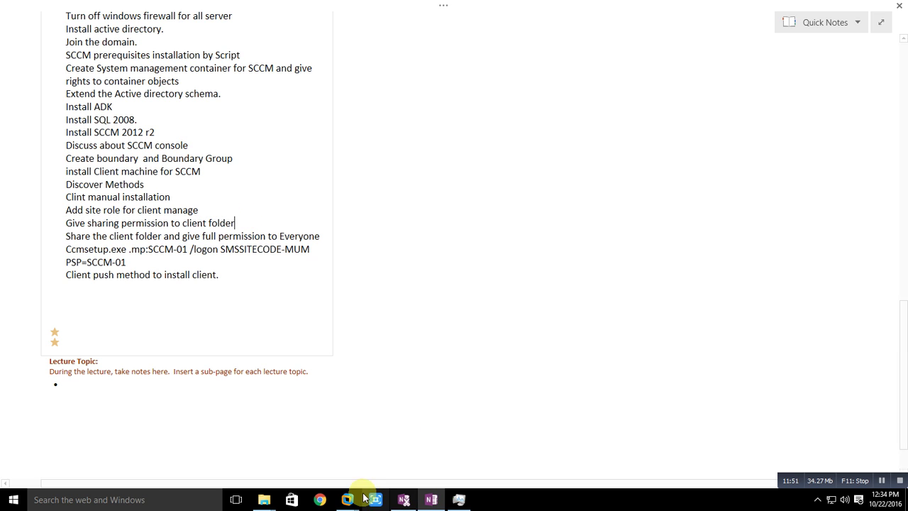
Step: Switch back to the SCCM-01 virtual machine and inspect the CLIENT-01 and CLIENT-02 entries in the Devices list
{"action": "mouse_move", "coordinate": [347, 497]}
{"action": "left_click", "coordinate": [388, 444]}
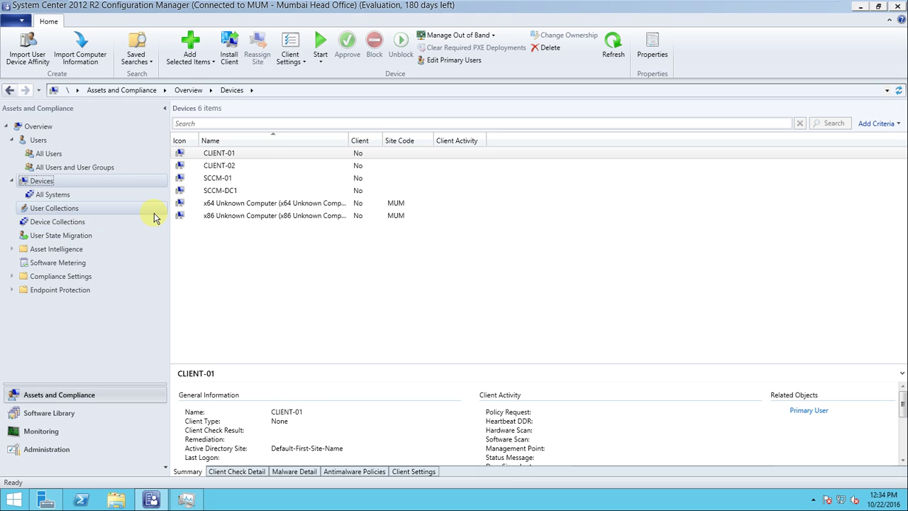
{"action": "left_click", "coordinate": [237, 156]}
{"action": "left_click", "coordinate": [236, 165]}
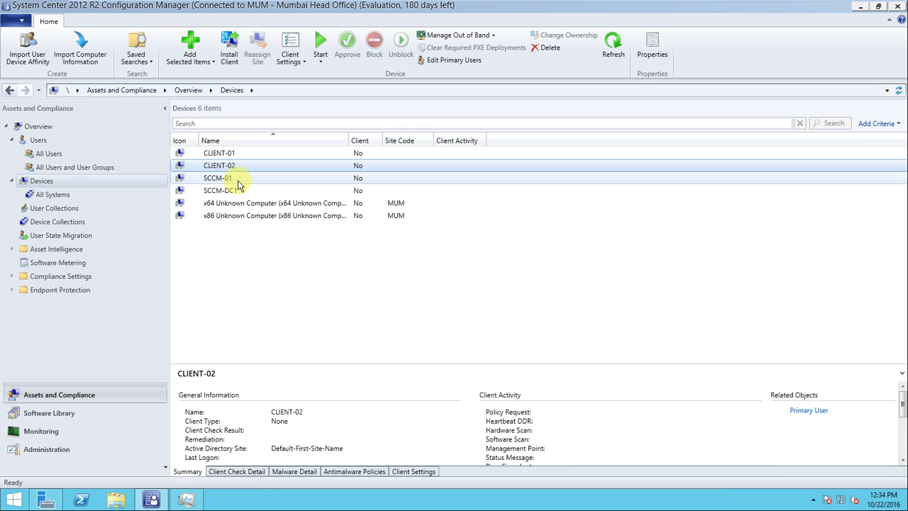
Step: Switch to the Client-01 virtual machine and open Control Panel by running the command control
{"action": "mouse_move", "coordinate": [227, 7]}
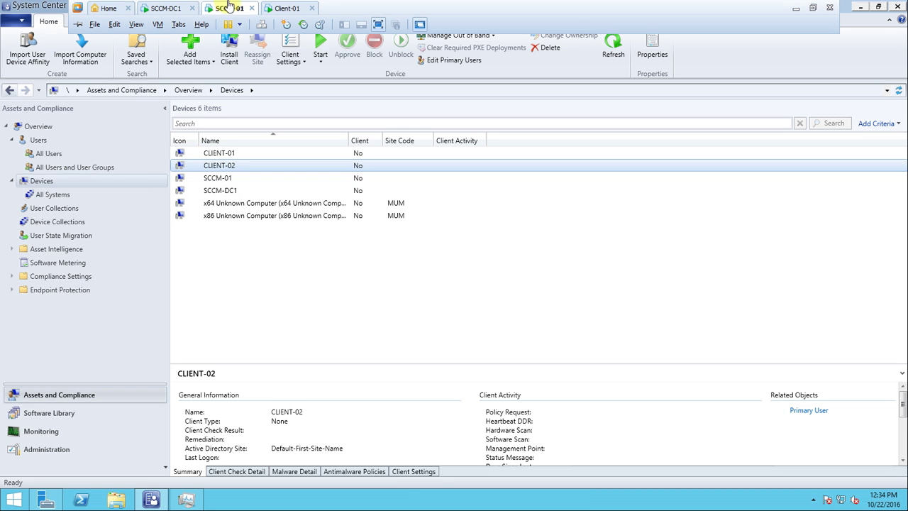
{"action": "left_click", "coordinate": [285, 10]}
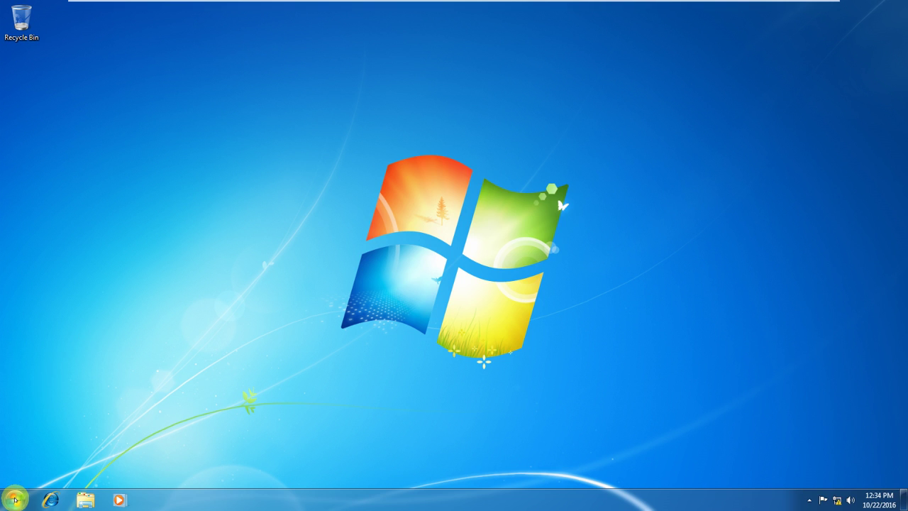
{"action": "left_click", "coordinate": [14, 499]}
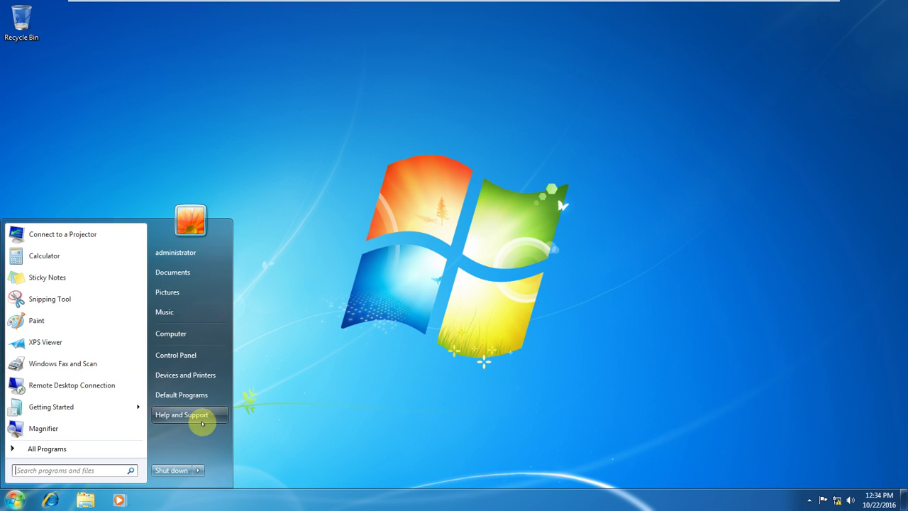
{"action": "key", "text": "super+r"}
{"action": "type", "text": "con"}
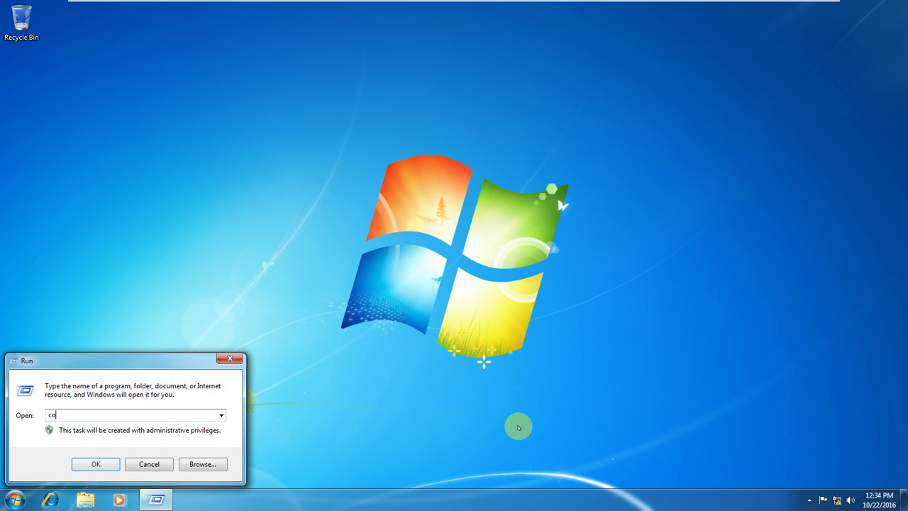
{"action": "type", "text": "trol"}
{"action": "key", "text": "Return"}
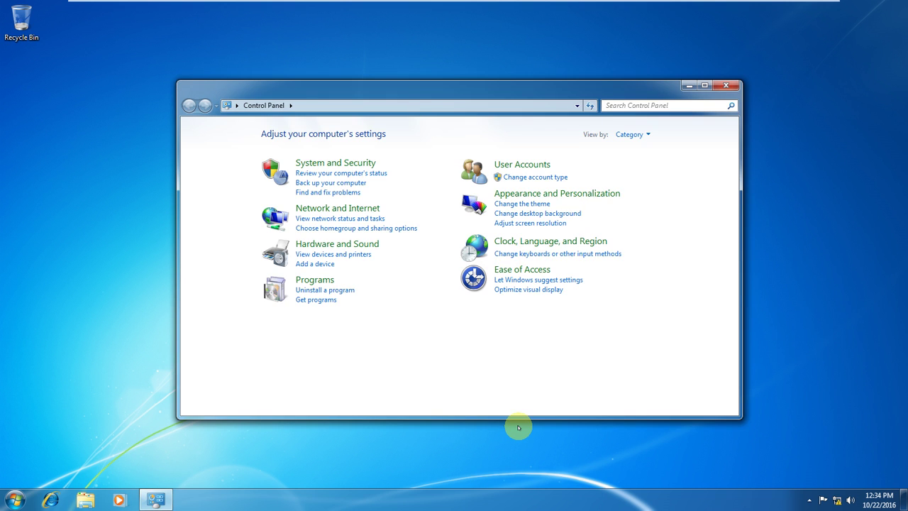
Step: Show the Control Panel items as small icons and move the window aside to free desktop space
{"action": "left_click", "coordinate": [641, 134]}
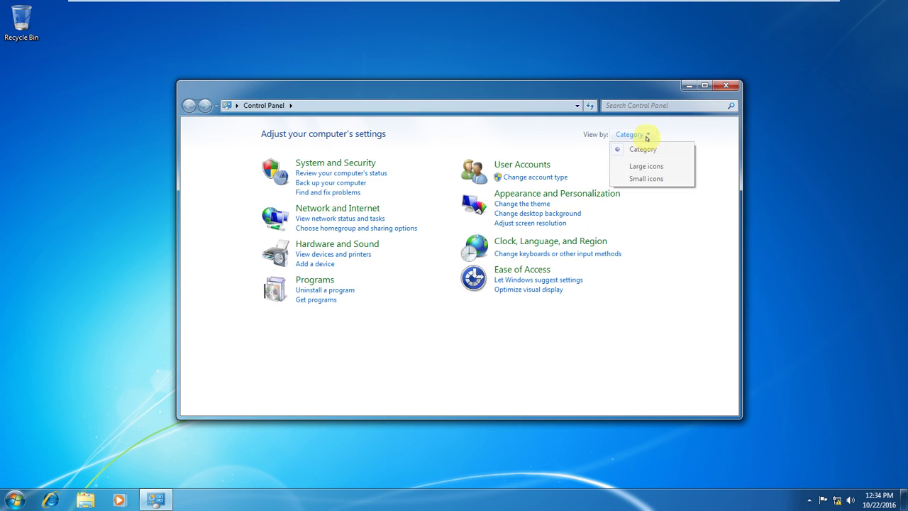
{"action": "left_click", "coordinate": [642, 178]}
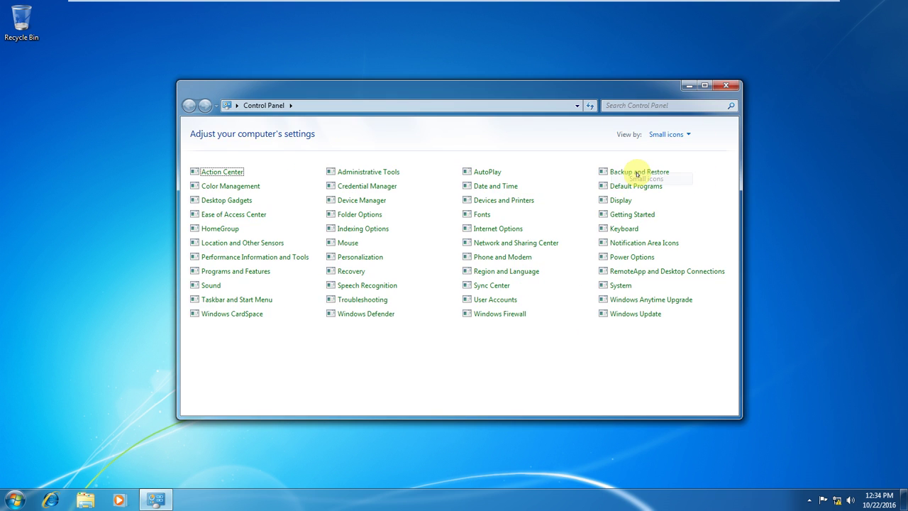
{"action": "right_click", "coordinate": [506, 506]}
{"action": "left_click", "coordinate": [551, 489]}
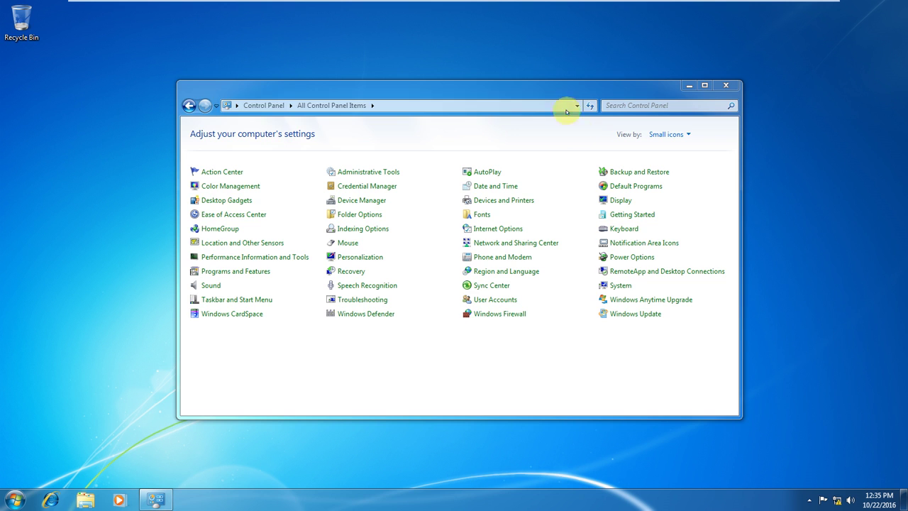
{"action": "left_click_drag", "start_coordinate": [571, 92], "coordinate": [750, 48]}
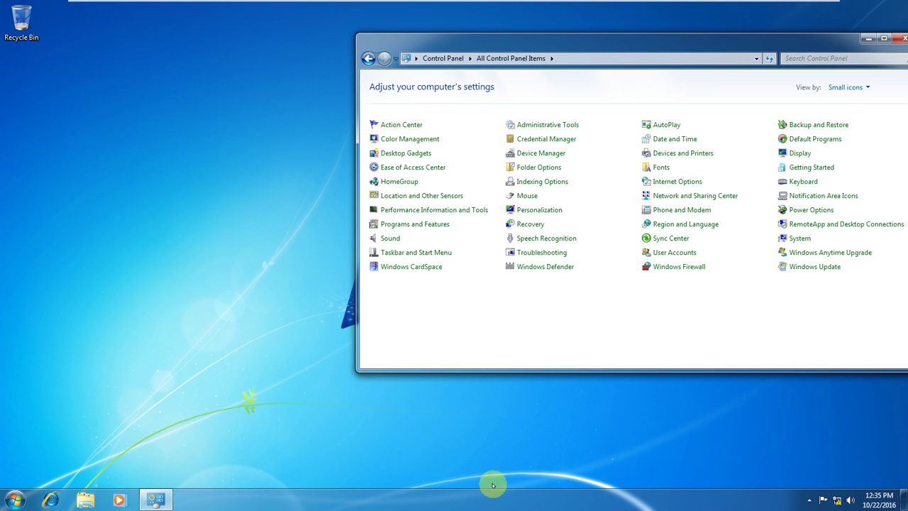
Step: Open Windows Task Manager on Client-01 and examine the running processes
{"action": "right_click", "coordinate": [501, 502]}
{"action": "left_click", "coordinate": [534, 473]}
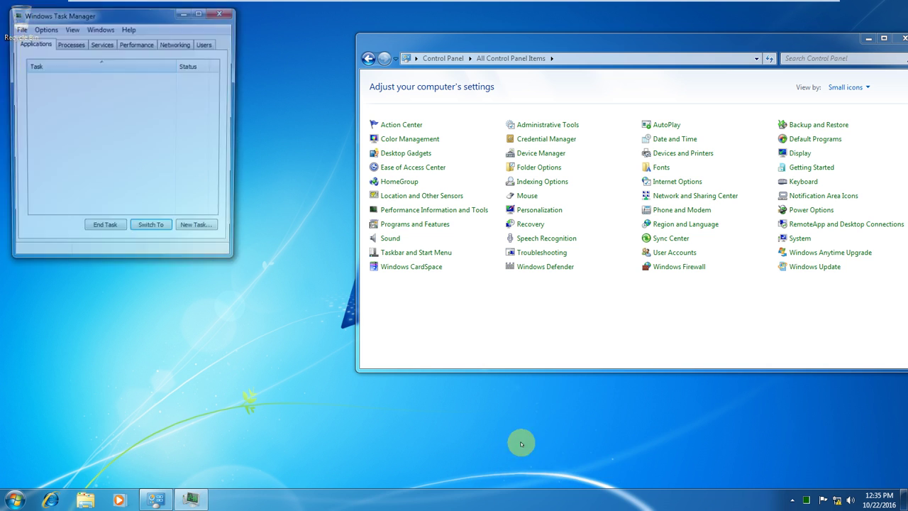
{"action": "left_click_drag", "start_coordinate": [85, 14], "coordinate": [661, 283]}
{"action": "left_click", "coordinate": [647, 314]}
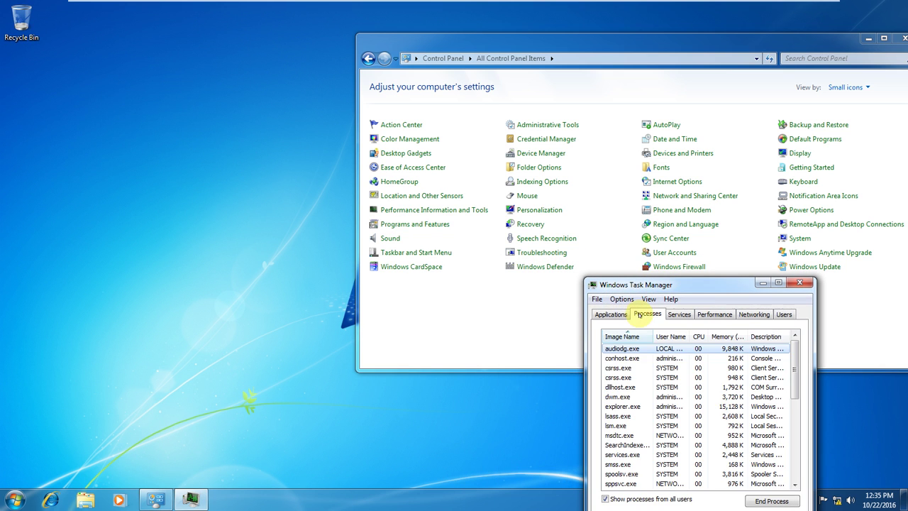
{"action": "left_click", "coordinate": [624, 358]}
Step: Return to the SCCM-01 virtual machine and inspect the MUM - Mumbai Head Office site under Administration, Site Configuration, Sites
{"action": "mouse_move", "coordinate": [341, 6]}
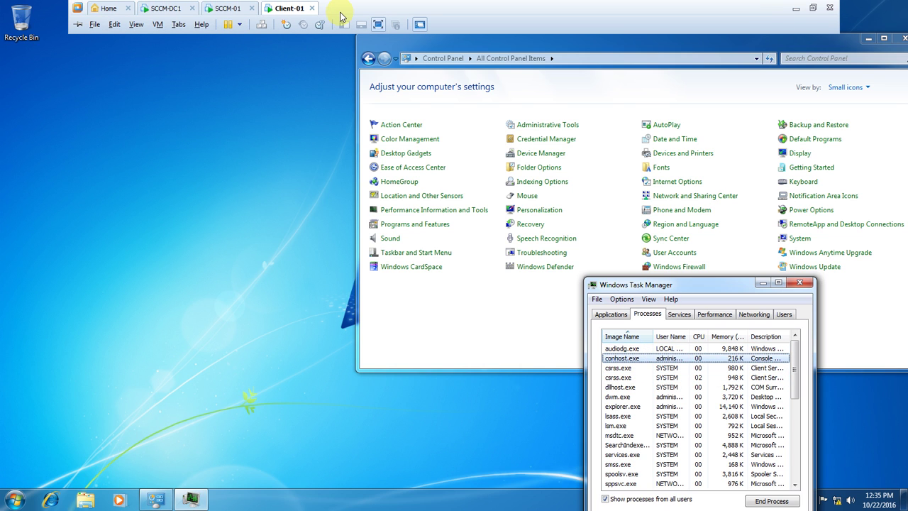
{"action": "left_click", "coordinate": [221, 12]}
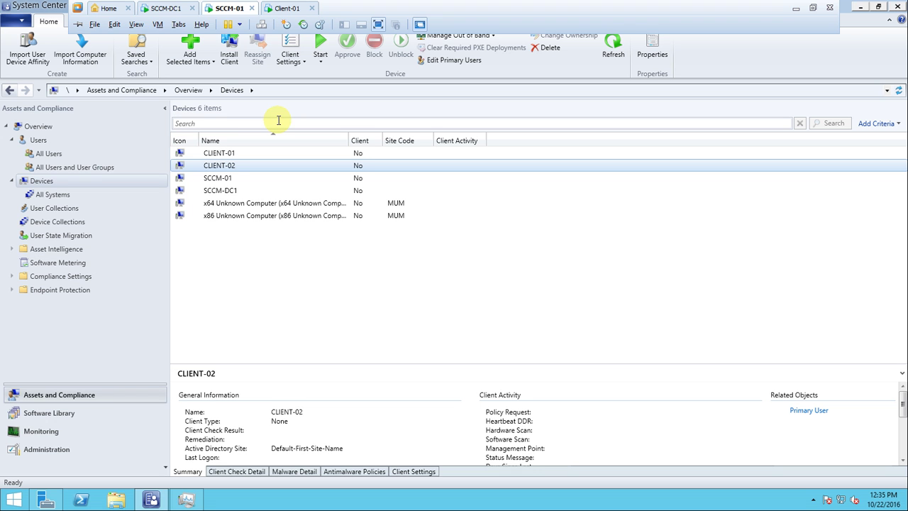
{"action": "left_click", "coordinate": [71, 451]}
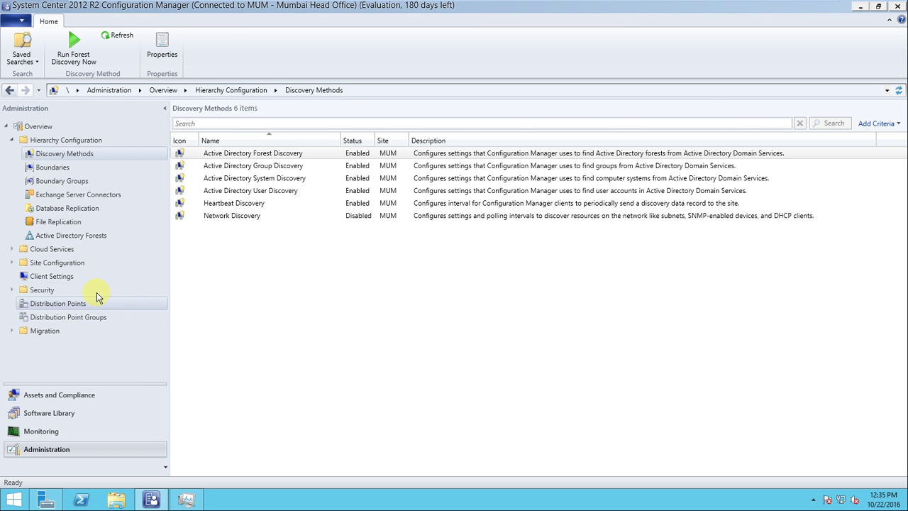
{"action": "left_click", "coordinate": [11, 141]}
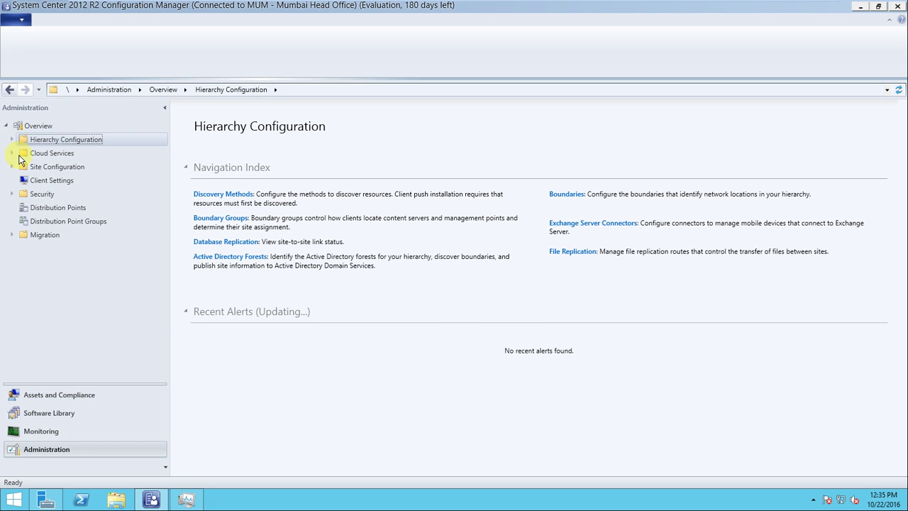
{"action": "left_click", "coordinate": [13, 141]}
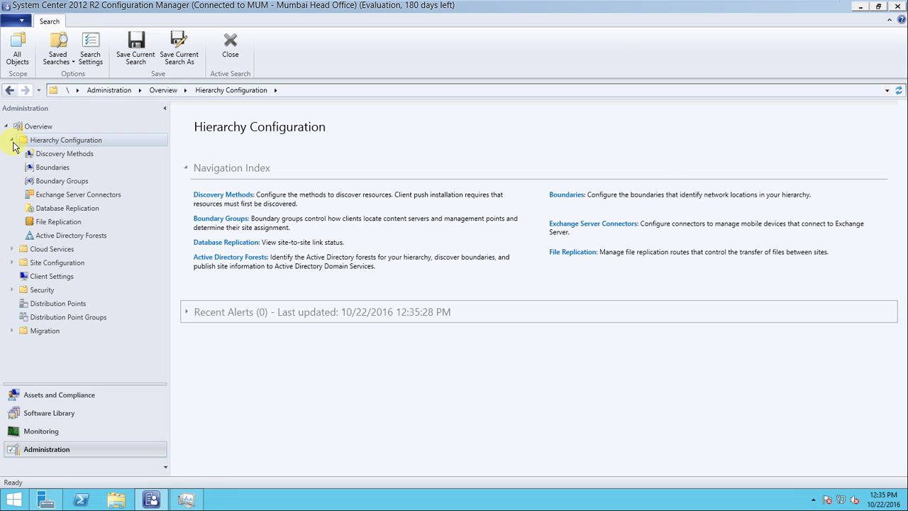
{"action": "left_click", "coordinate": [13, 262]}
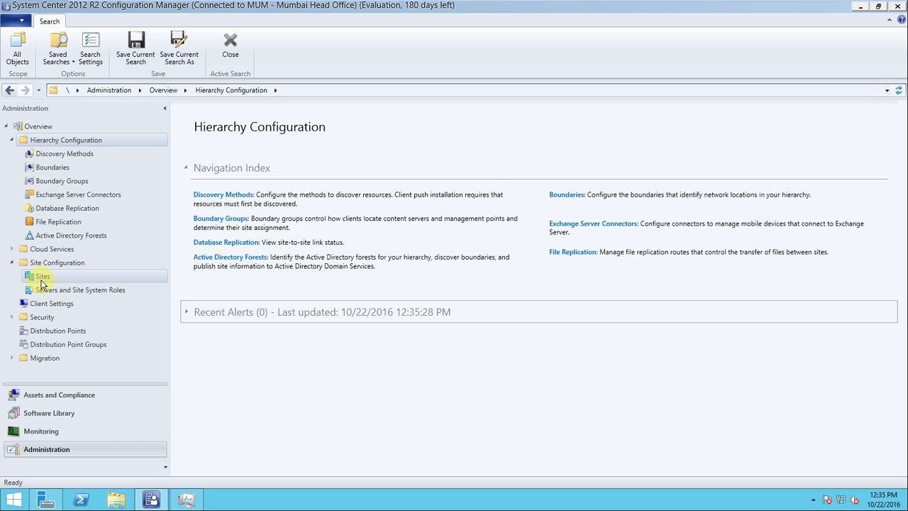
{"action": "left_click", "coordinate": [42, 278]}
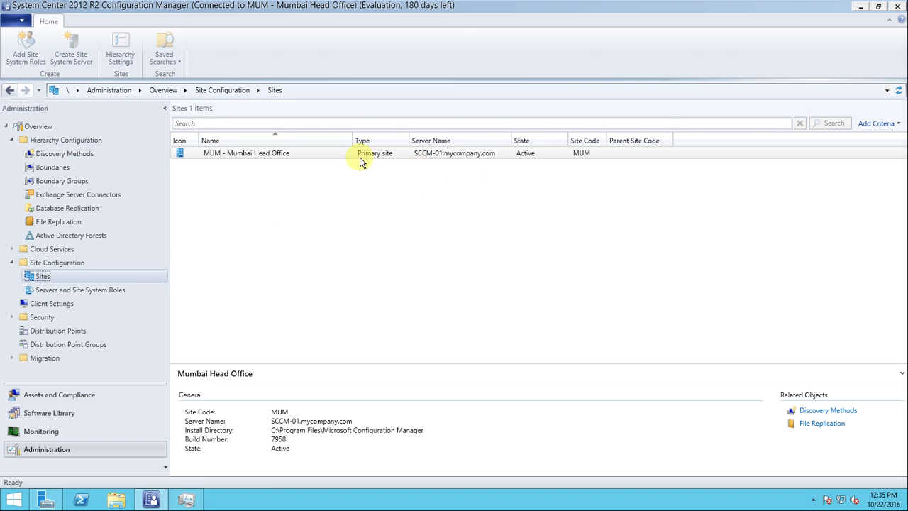
{"action": "left_click", "coordinate": [309, 157]}
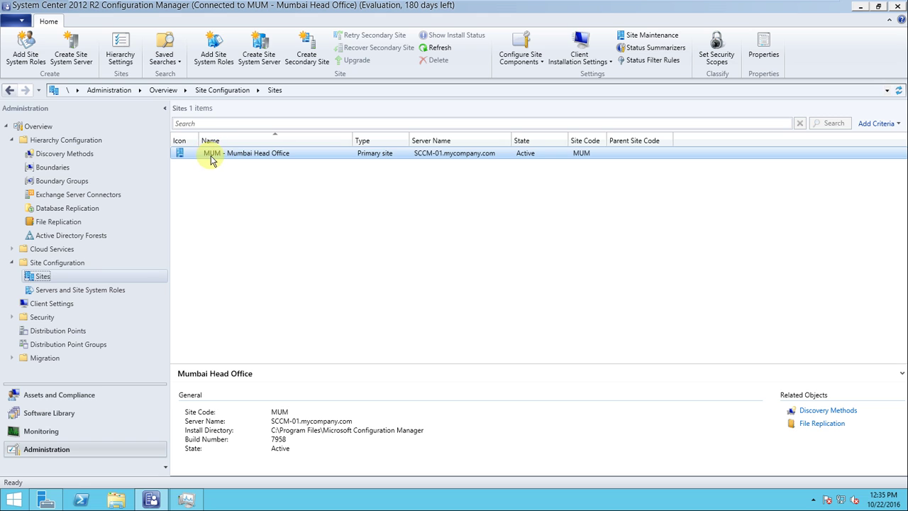
Step: Open Servers and Site System Roles and review the Component server, Distribution point and Management point roles installed on SCCM-01
{"action": "left_click", "coordinate": [123, 292]}
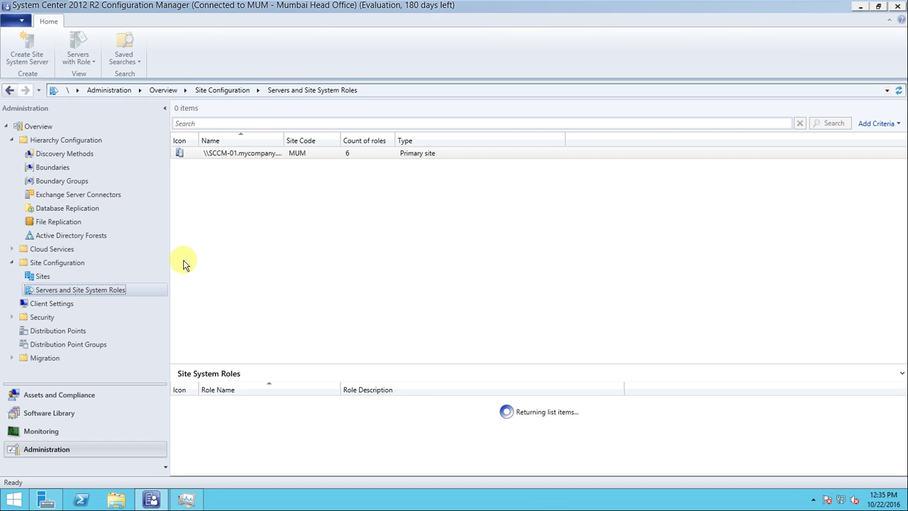
{"action": "left_click", "coordinate": [345, 155]}
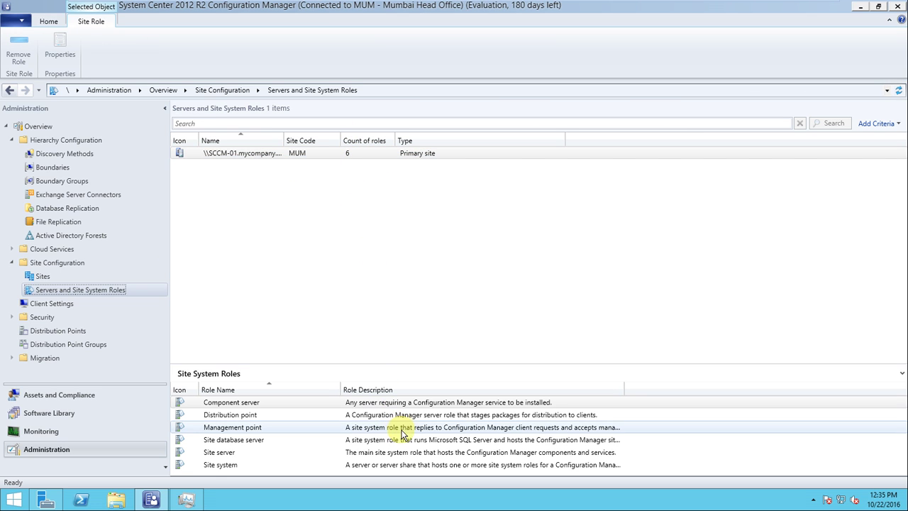
{"action": "left_click", "coordinate": [267, 403]}
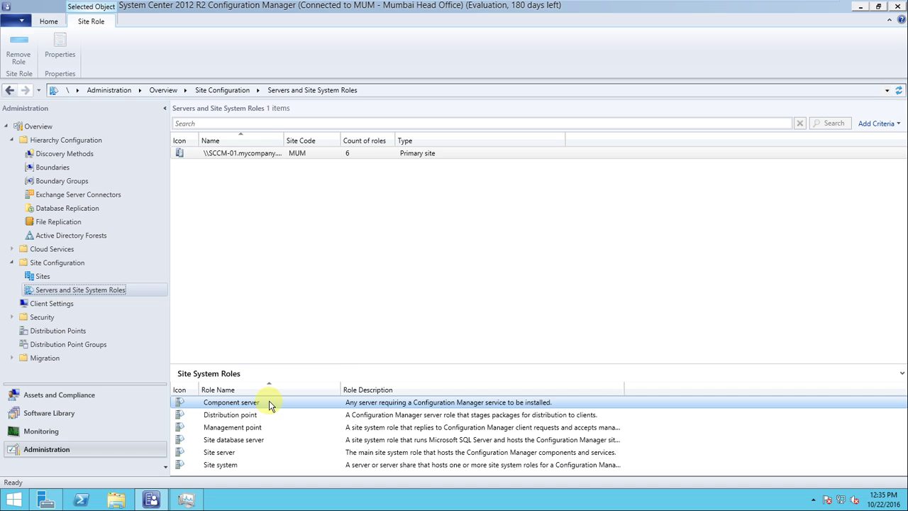
{"action": "left_click_drag", "start_coordinate": [352, 365], "coordinate": [352, 270]}
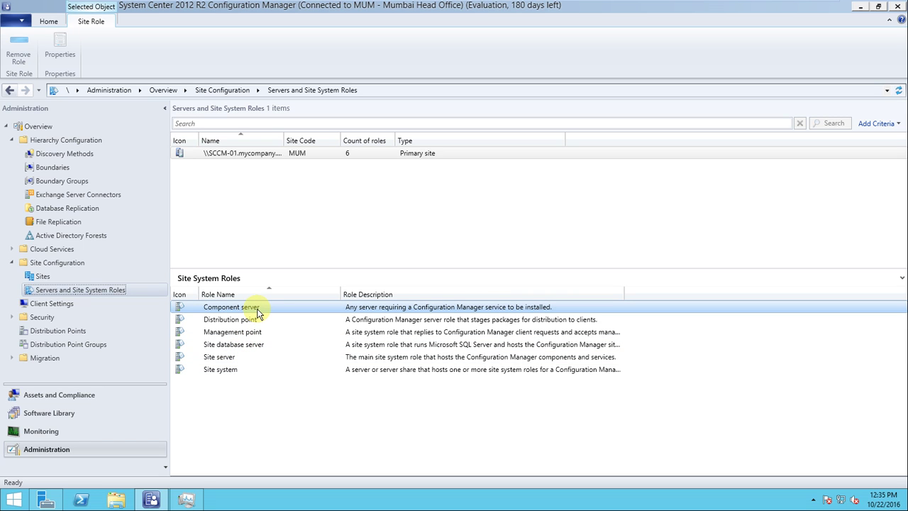
{"action": "left_click", "coordinate": [220, 318]}
{"action": "left_click", "coordinate": [237, 308]}
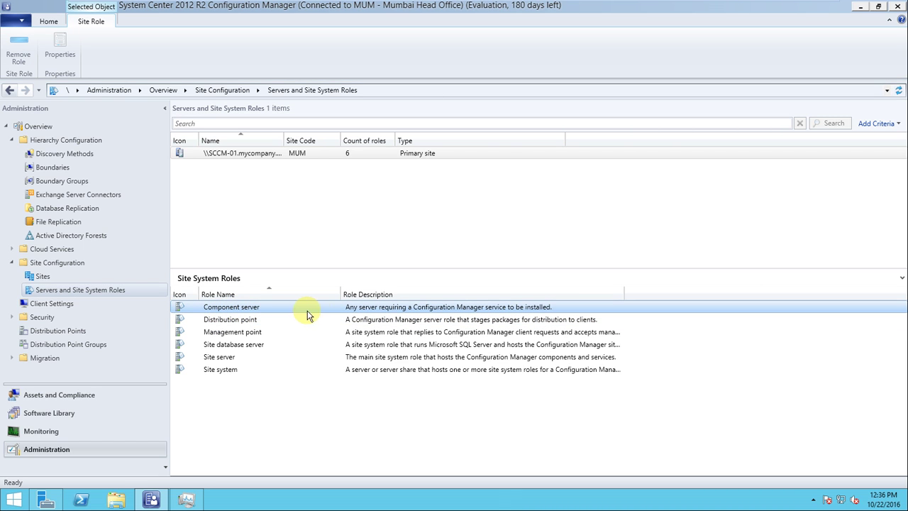
{"action": "left_click", "coordinate": [223, 321]}
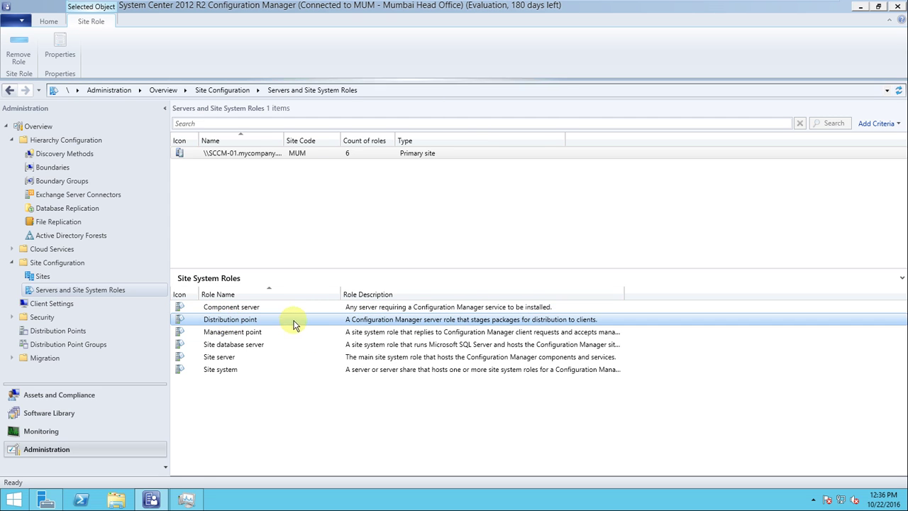
{"action": "left_click", "coordinate": [245, 334]}
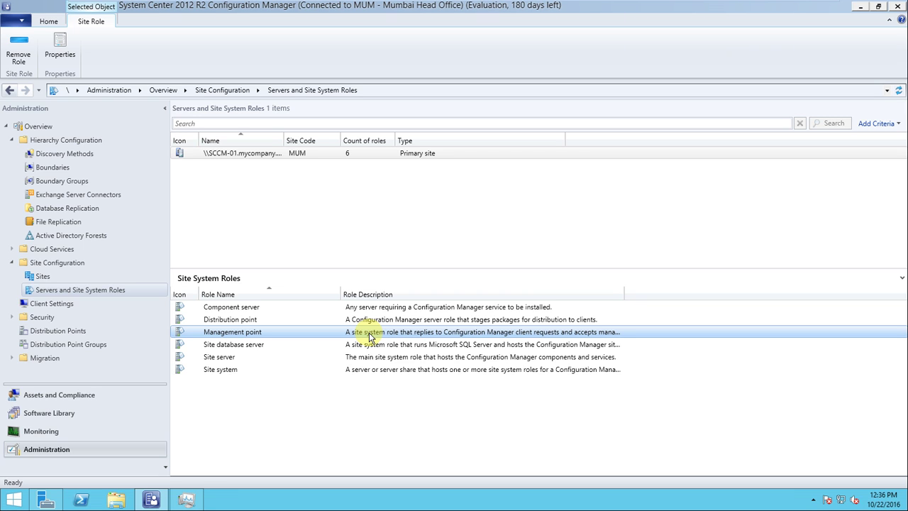
Step: Start adding site system roles to the SCCM-01 server, keeping the default general settings and using no proxy server
{"action": "right_click", "coordinate": [242, 155]}
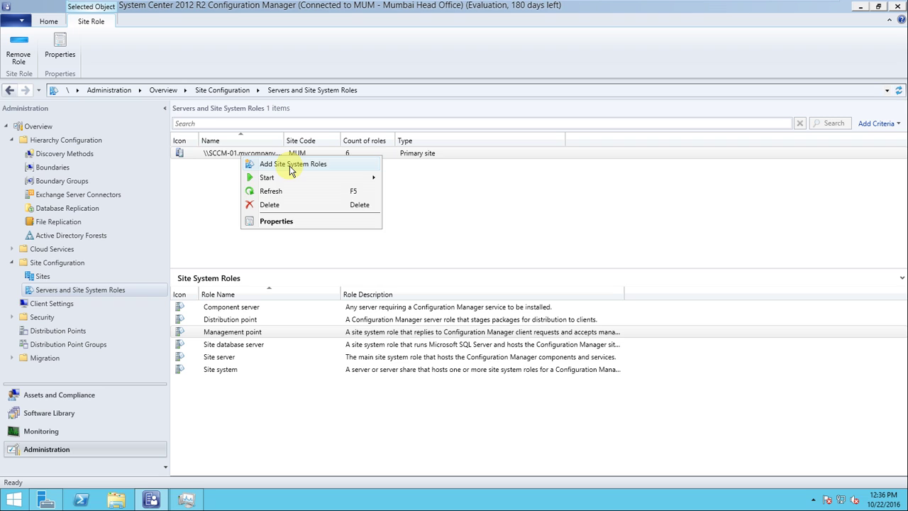
{"action": "left_click", "coordinate": [289, 166]}
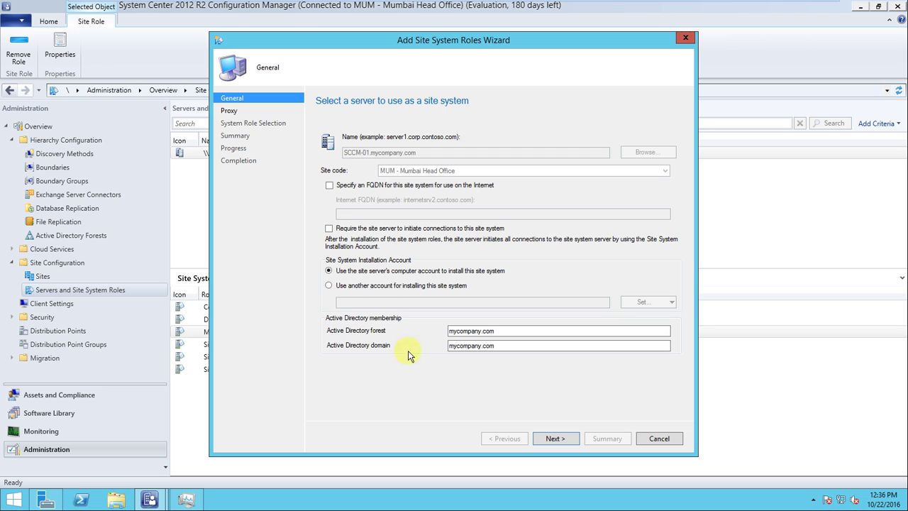
{"action": "left_click", "coordinate": [569, 440]}
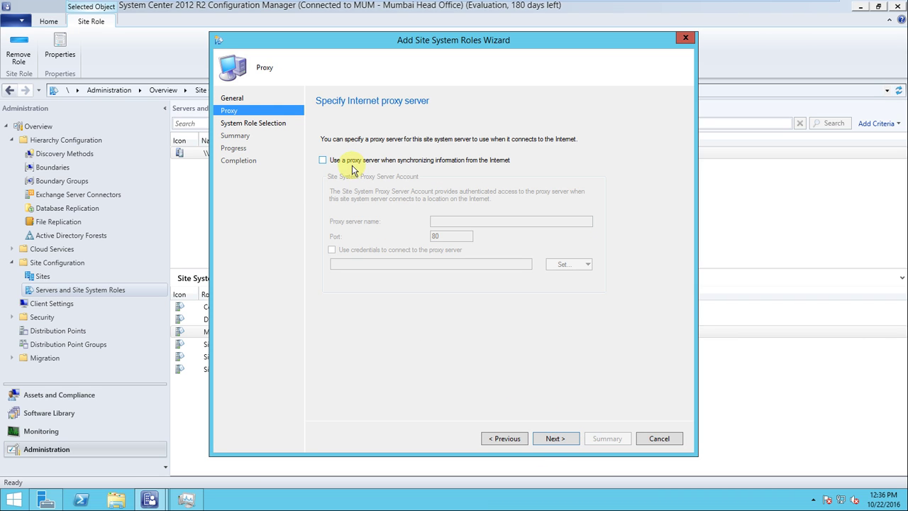
{"action": "left_click", "coordinate": [560, 438]}
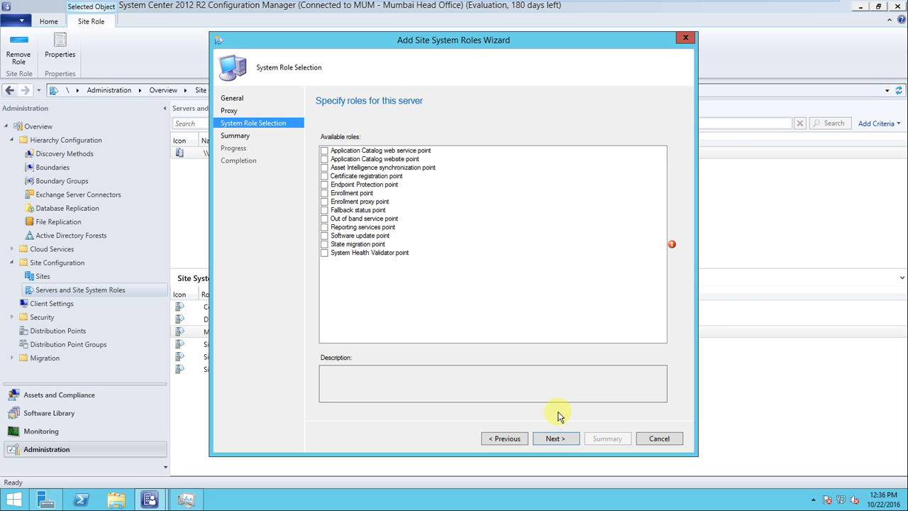
Step: Select the Fallback status point role for the server and highlight its description
{"action": "left_click_drag", "start_coordinate": [418, 44], "coordinate": [598, 57]}
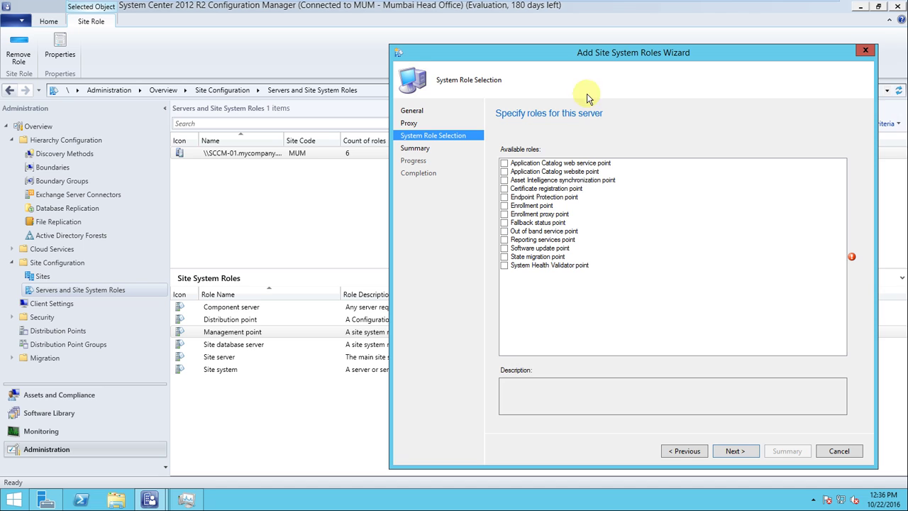
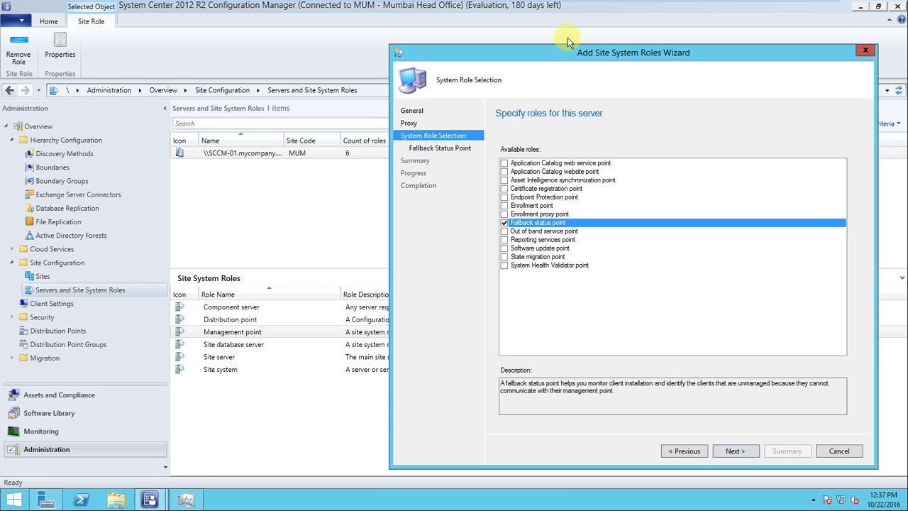
{"action": "left_click_drag", "start_coordinate": [564, 50], "coordinate": [533, 37]}
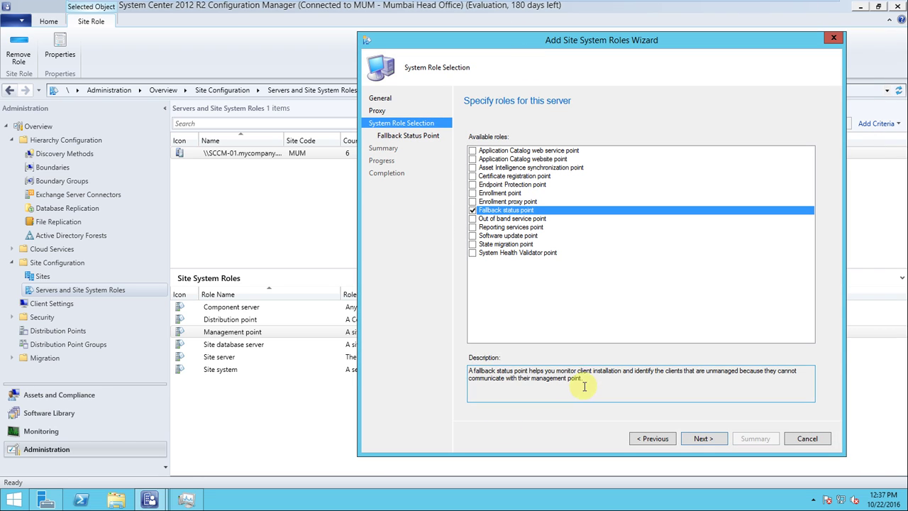
{"action": "left_click_drag", "start_coordinate": [584, 381], "coordinate": [470, 369]}
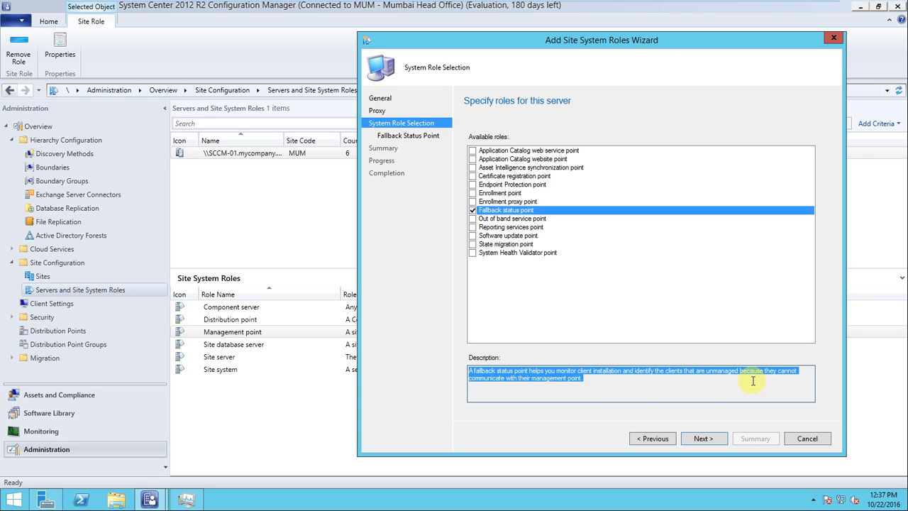
{"action": "left_click_drag", "start_coordinate": [592, 382], "coordinate": [471, 373]}
{"action": "left_click_drag", "start_coordinate": [602, 388], "coordinate": [471, 373]}
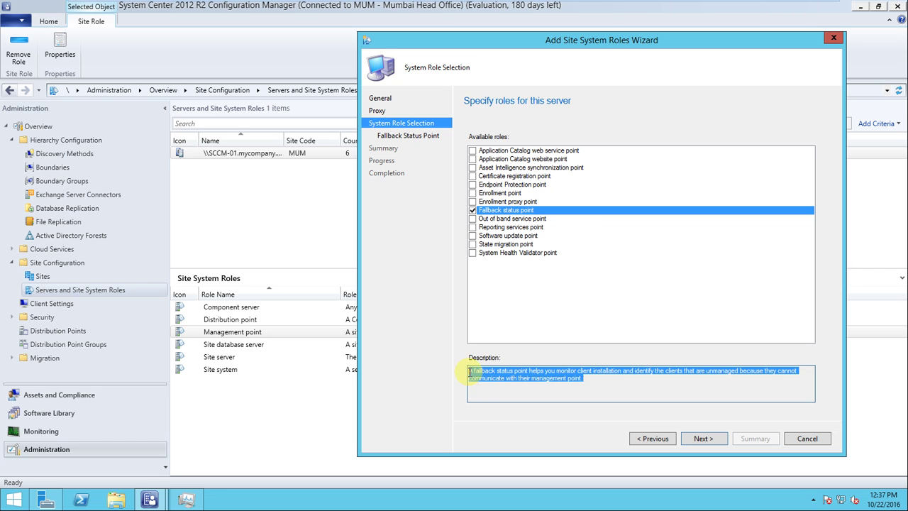
Step: Finish adding the Fallback status point role to SCCM-01 with the default state message and throttle interval settings, and close the wizard
{"action": "left_click", "coordinate": [598, 388]}
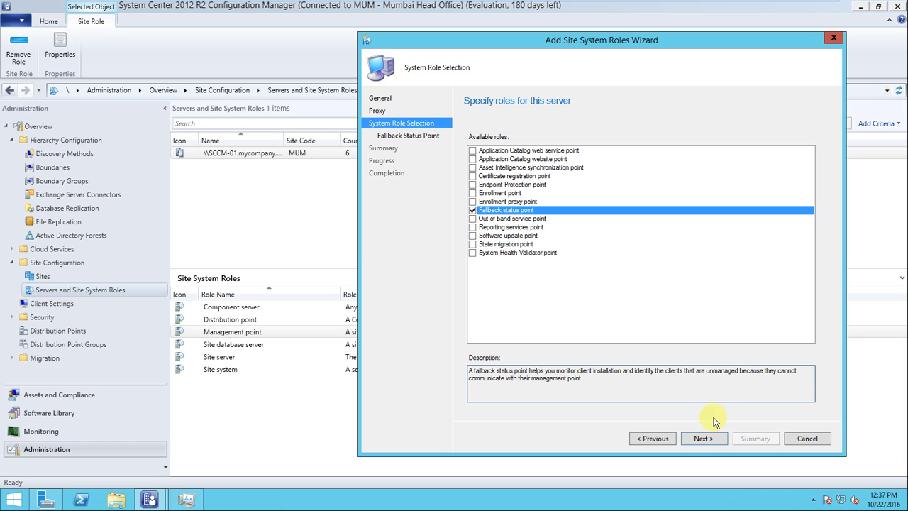
{"action": "left_click", "coordinate": [704, 439]}
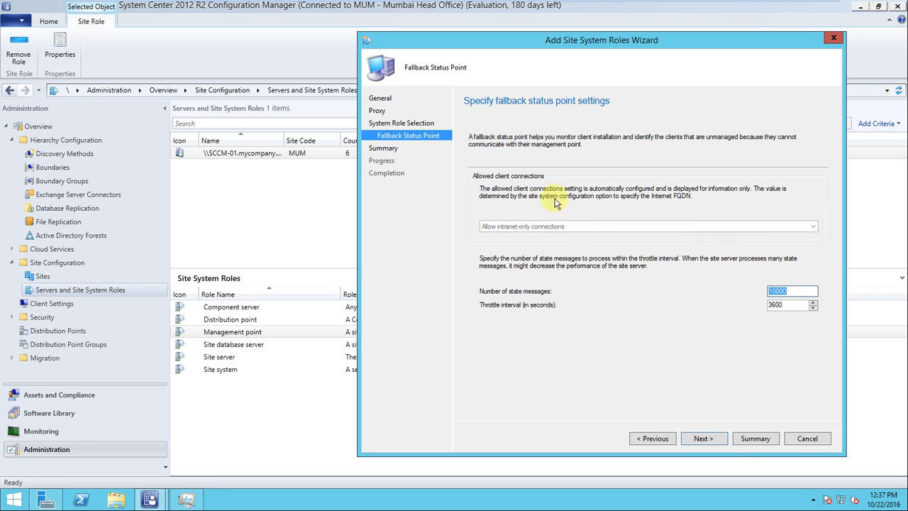
{"action": "left_click", "coordinate": [704, 438]}
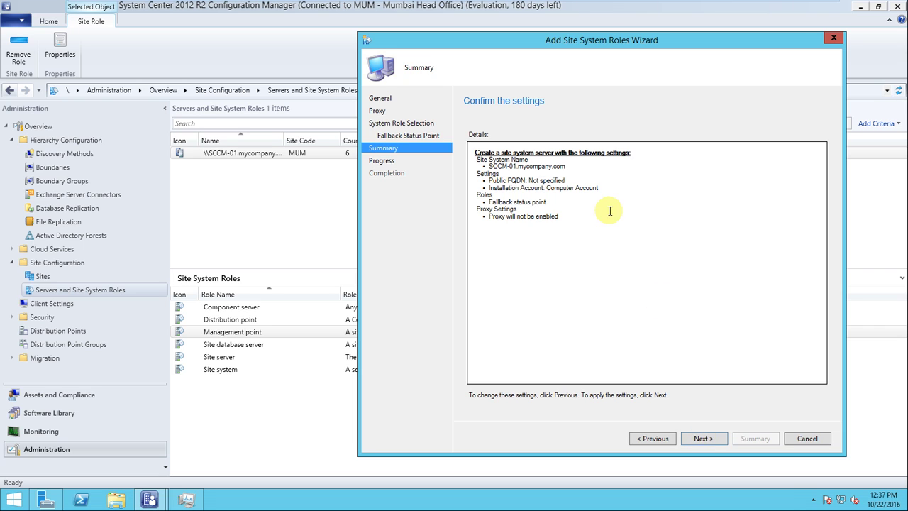
{"action": "left_click", "coordinate": [708, 438]}
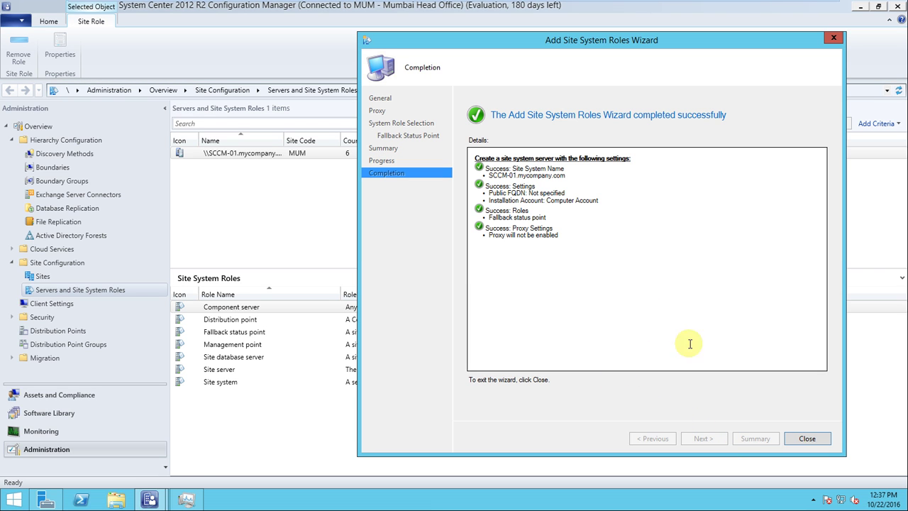
{"action": "left_click", "coordinate": [809, 440]}
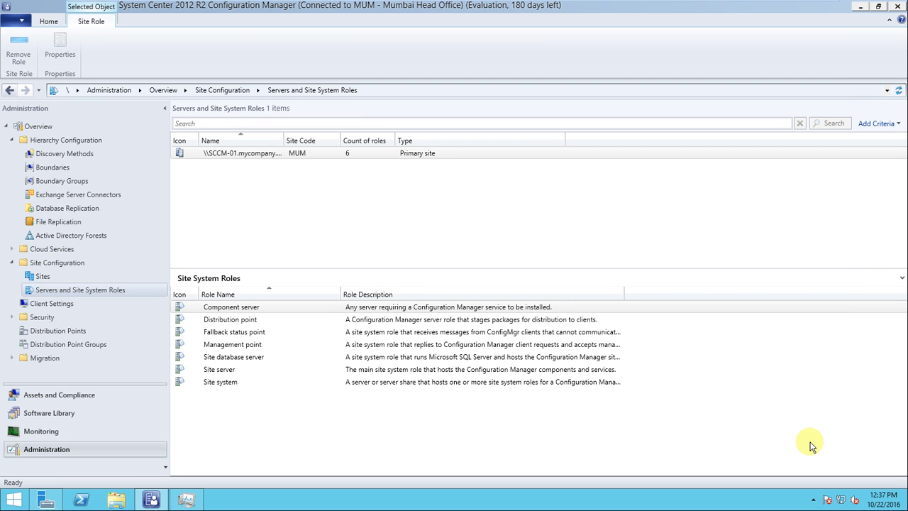
Step: Check the Fallback status point role on SCCM-01, reloading Servers and Site System Roles to update the server's role count
{"action": "left_click", "coordinate": [277, 334]}
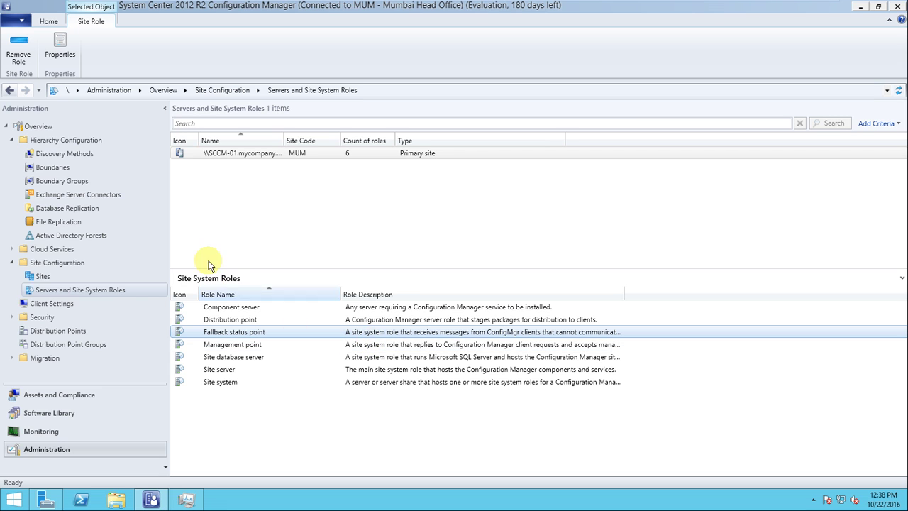
{"action": "key", "text": "Left"}
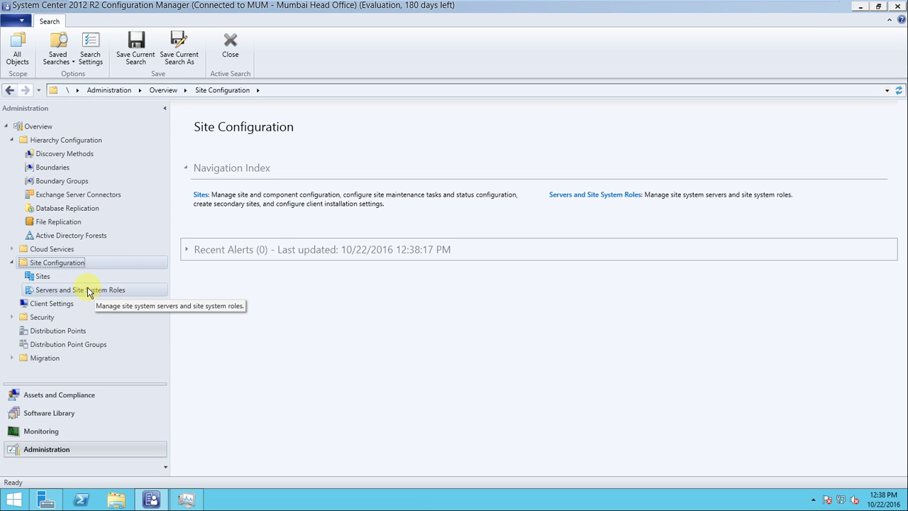
{"action": "left_click", "coordinate": [86, 290]}
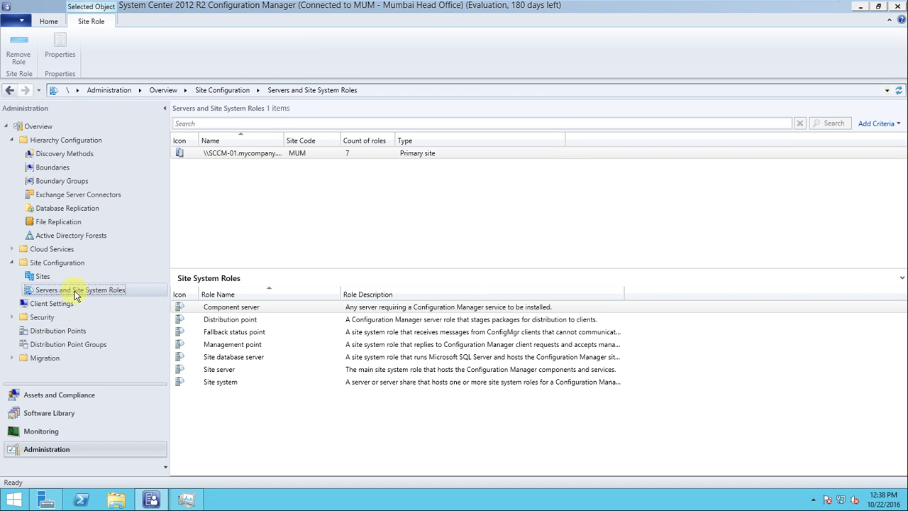
{"action": "left_click", "coordinate": [260, 156]}
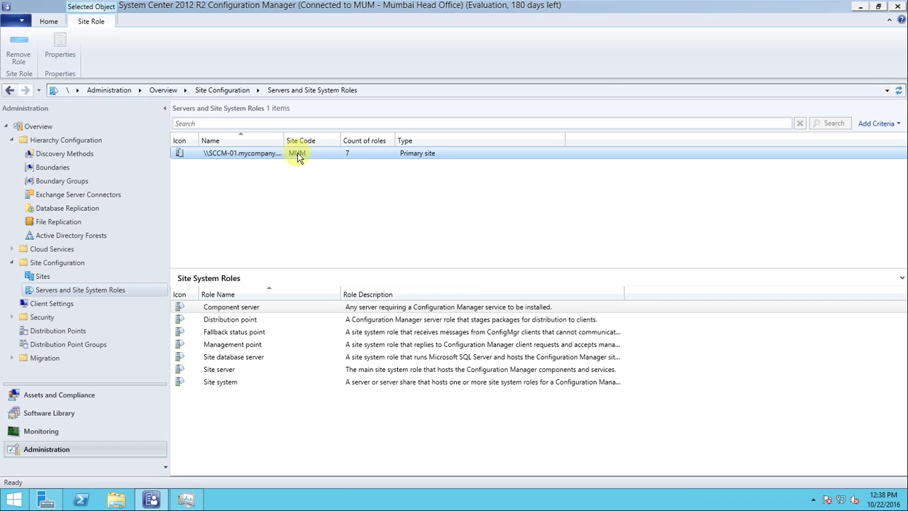
Step: In the hierarchy settings for Sites, enable MUM-Mumbai Head Office as the fallback site, review the client approval options, and apply the change
{"action": "left_click", "coordinate": [70, 277]}
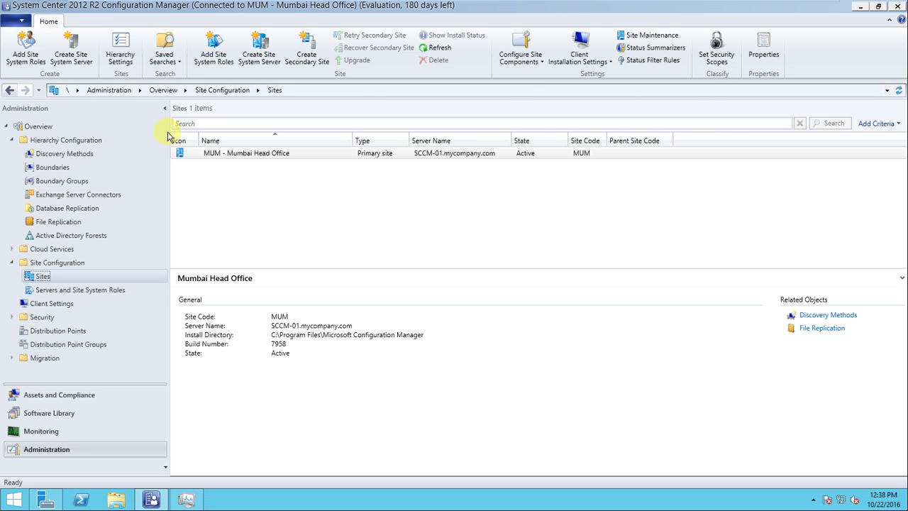
{"action": "left_click", "coordinate": [121, 57]}
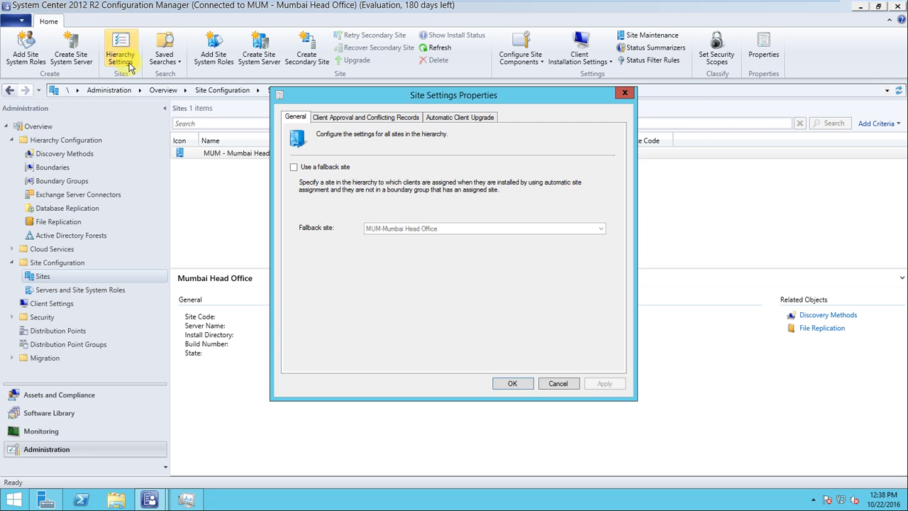
{"action": "left_click", "coordinate": [313, 171]}
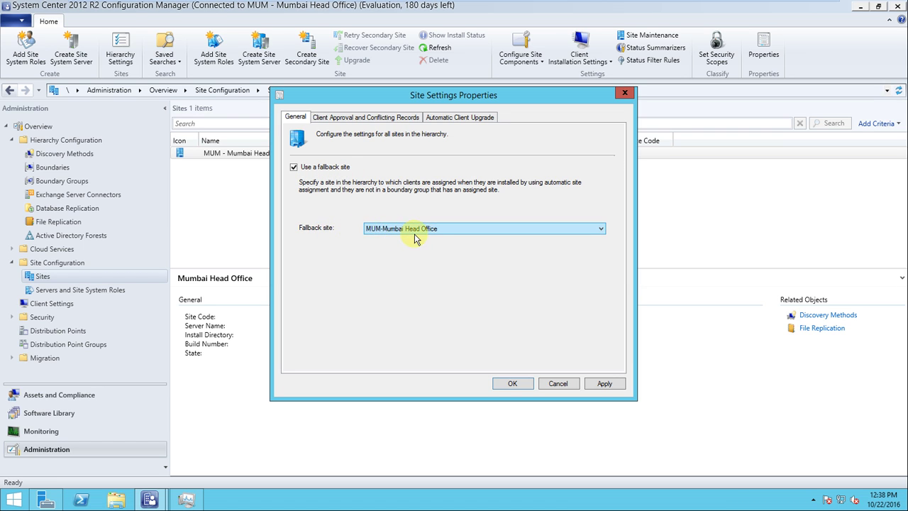
{"action": "left_click", "coordinate": [478, 230]}
{"action": "left_click", "coordinate": [454, 239]}
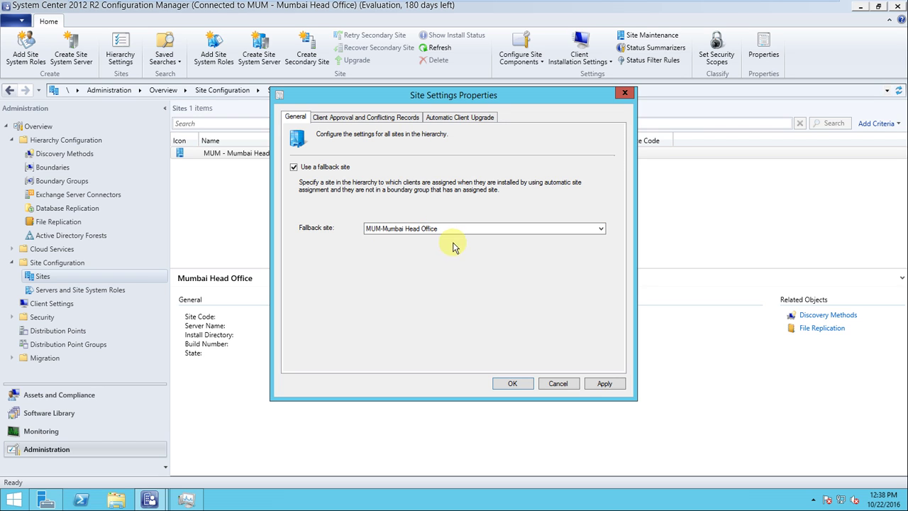
{"action": "left_click", "coordinate": [348, 119]}
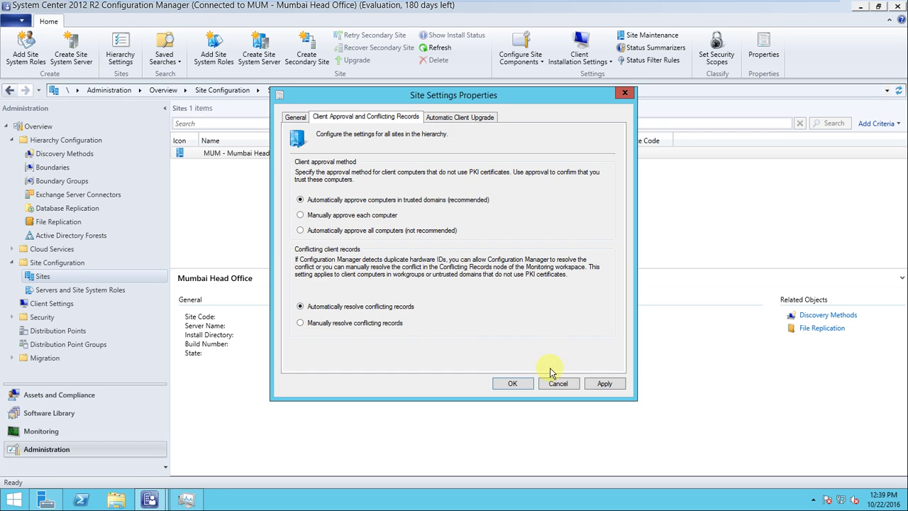
{"action": "left_click", "coordinate": [604, 383]}
Step: Enable automatic client upgrade when new client updates are available, keeping it within 7 days, and save the site settings
{"action": "left_click", "coordinate": [461, 118]}
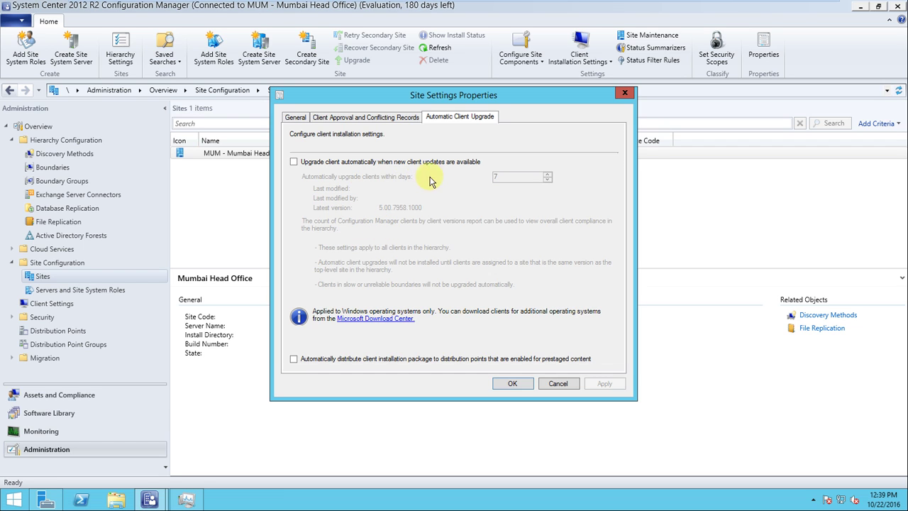
{"action": "left_click", "coordinate": [295, 163]}
{"action": "left_click", "coordinate": [502, 302]}
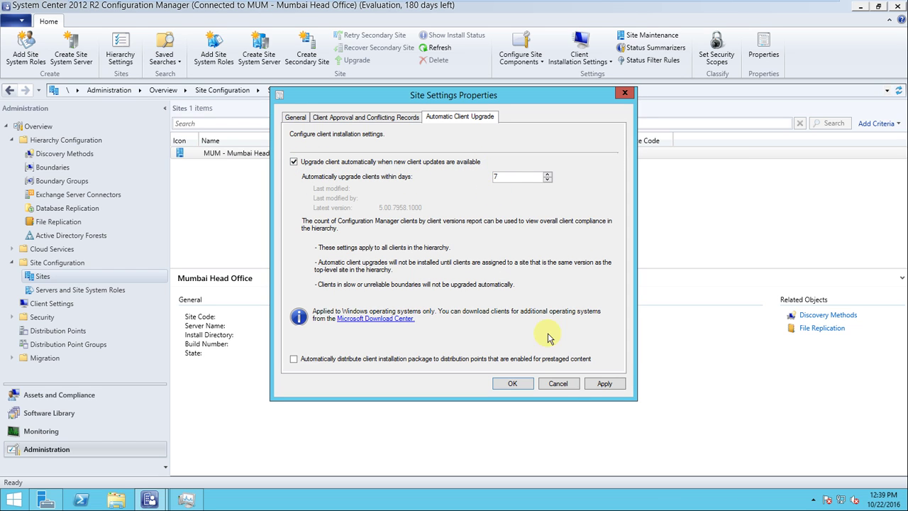
{"action": "left_click", "coordinate": [618, 387]}
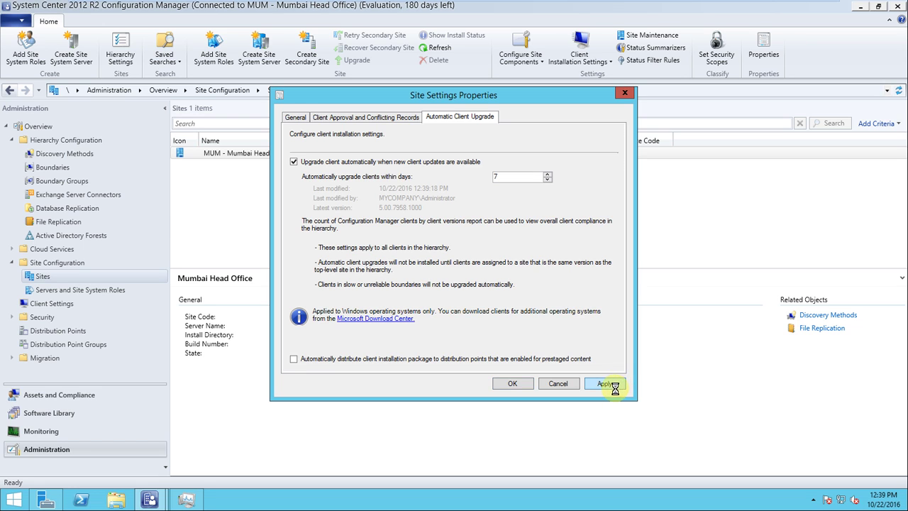
{"action": "left_click", "coordinate": [512, 384]}
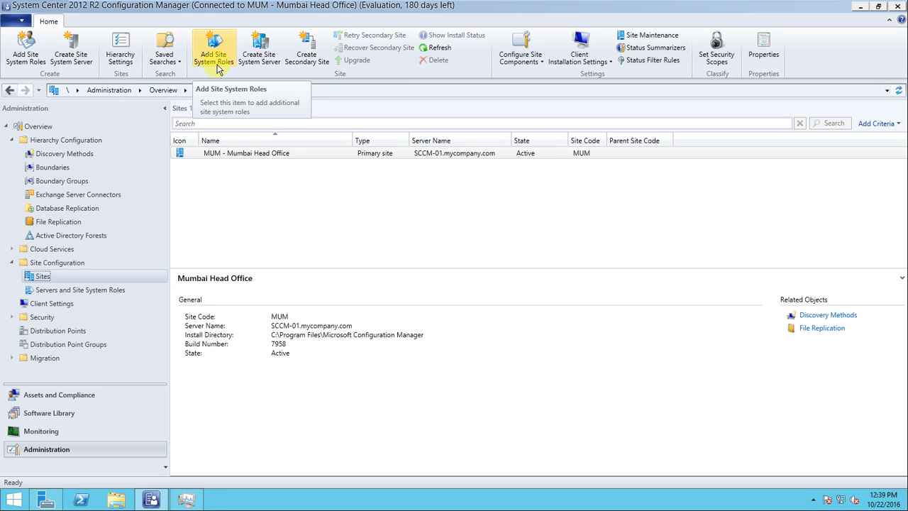
{"action": "left_click", "coordinate": [580, 59]}
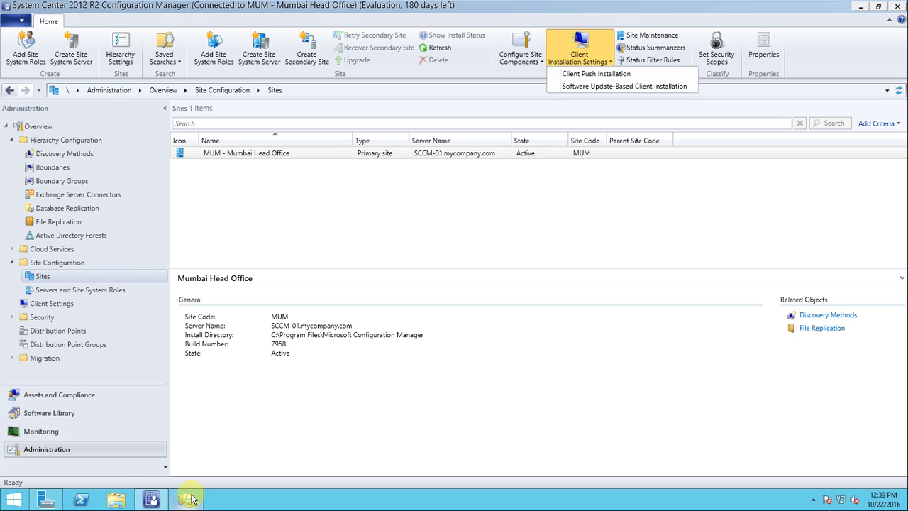
Step: Browse to the \\sccm-01 network share, inspect the Client folder inside SMS_MUM, and return to SMS_MUM
{"action": "mouse_move", "coordinate": [190, 500]}
{"action": "key", "text": "super+r"}
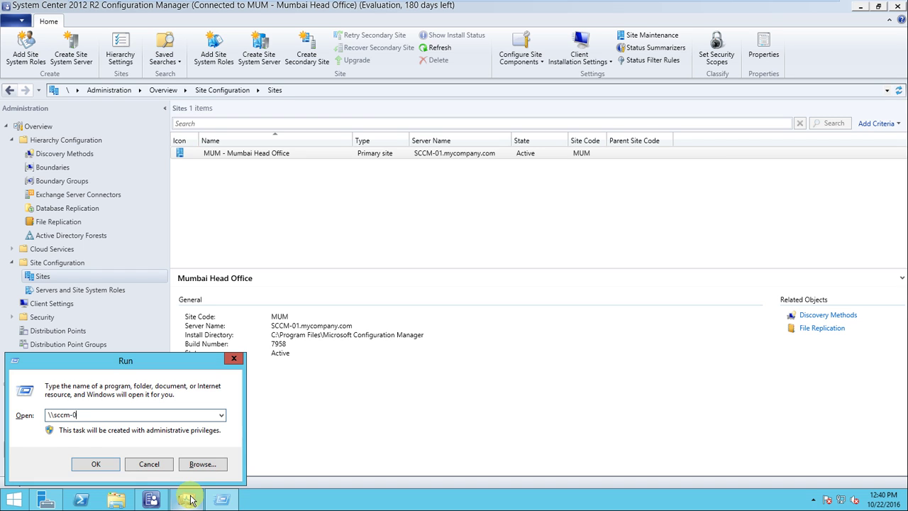
{"action": "type", "text": "1"}
{"action": "key", "text": "Return"}
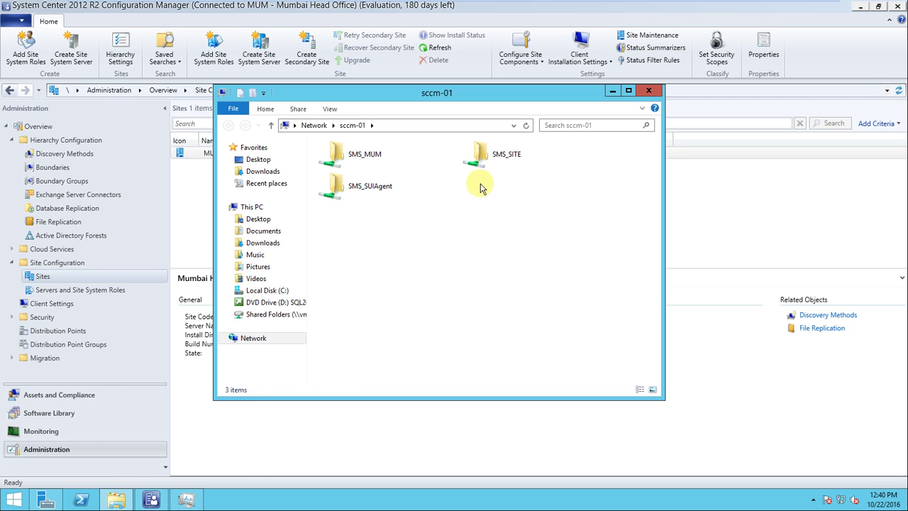
{"action": "double_click", "coordinate": [385, 155]}
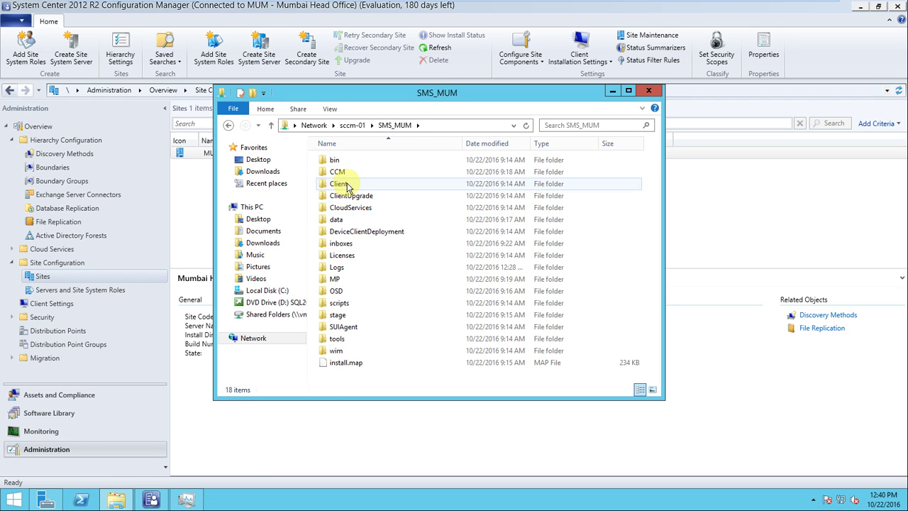
{"action": "left_click", "coordinate": [348, 185]}
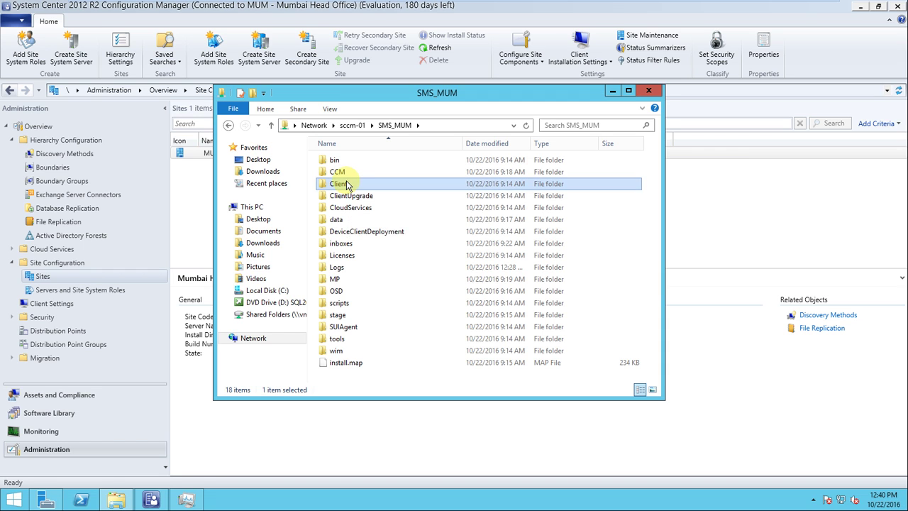
{"action": "double_click", "coordinate": [348, 184]}
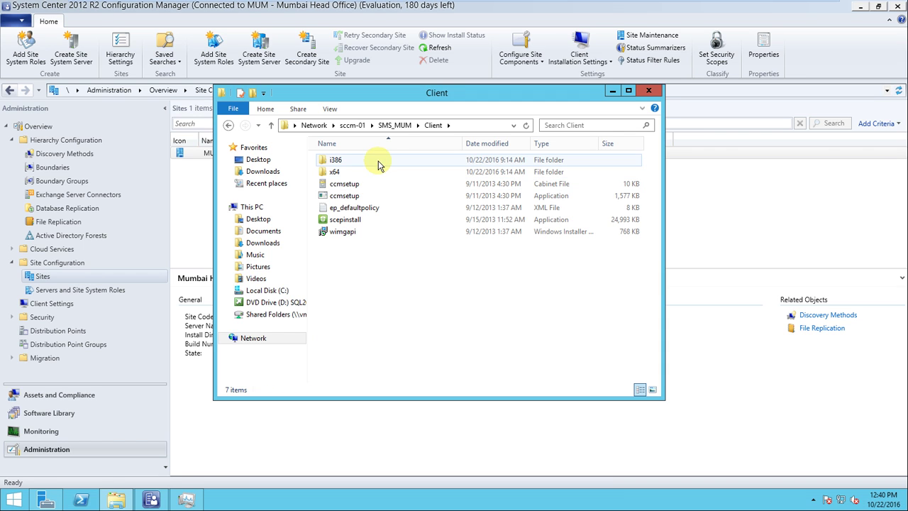
{"action": "left_click", "coordinate": [228, 124]}
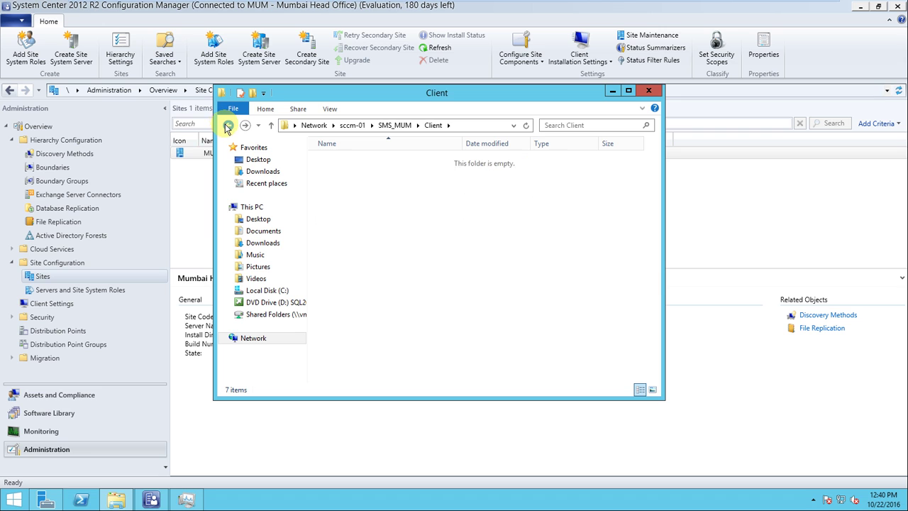
Step: Open the properties of the Client folder in SMS_MUM and review its sharing and security settings
{"action": "right_click", "coordinate": [351, 185]}
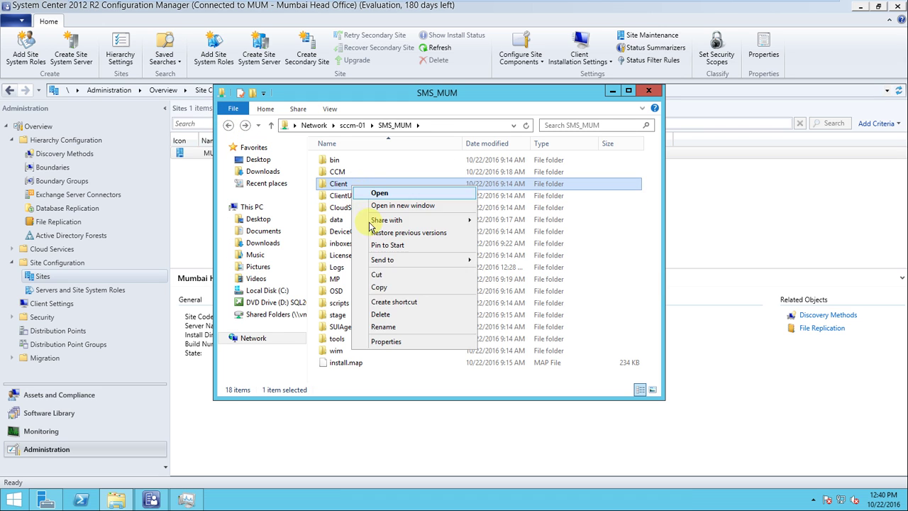
{"action": "left_click", "coordinate": [386, 342]}
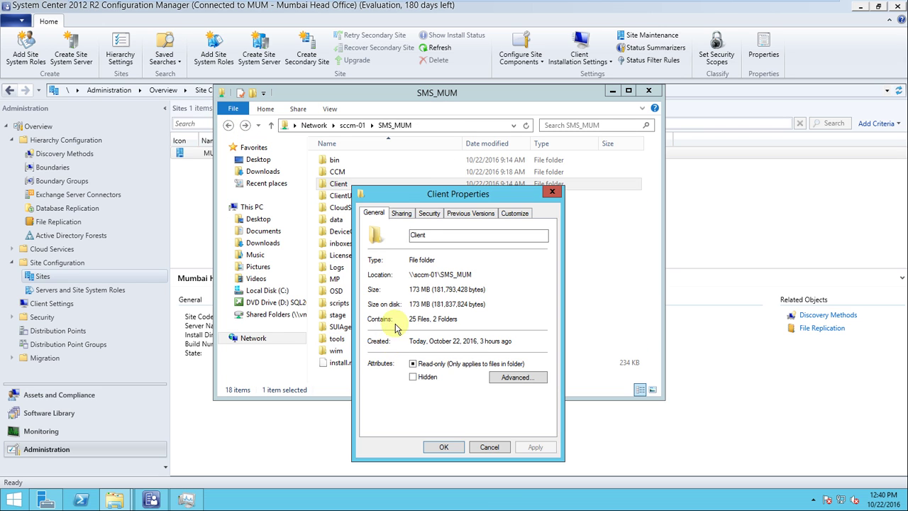
{"action": "left_click", "coordinate": [401, 215]}
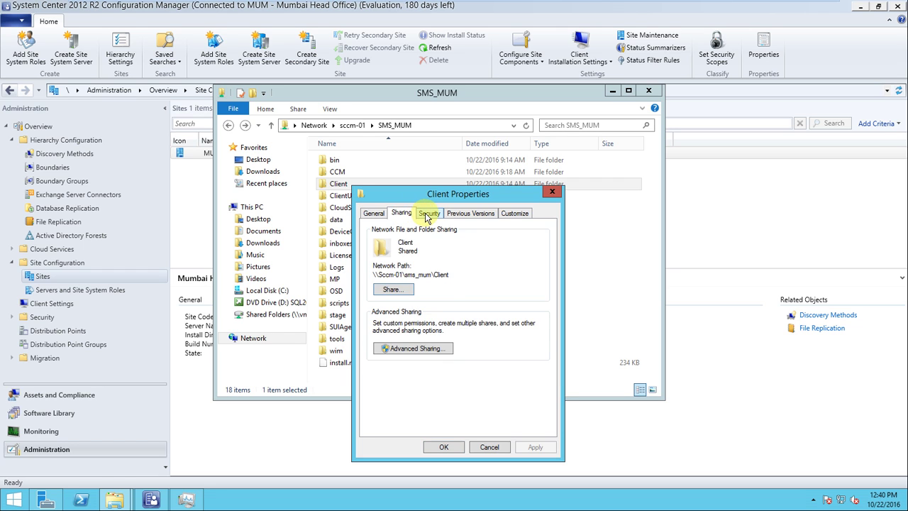
{"action": "left_click", "coordinate": [428, 214]}
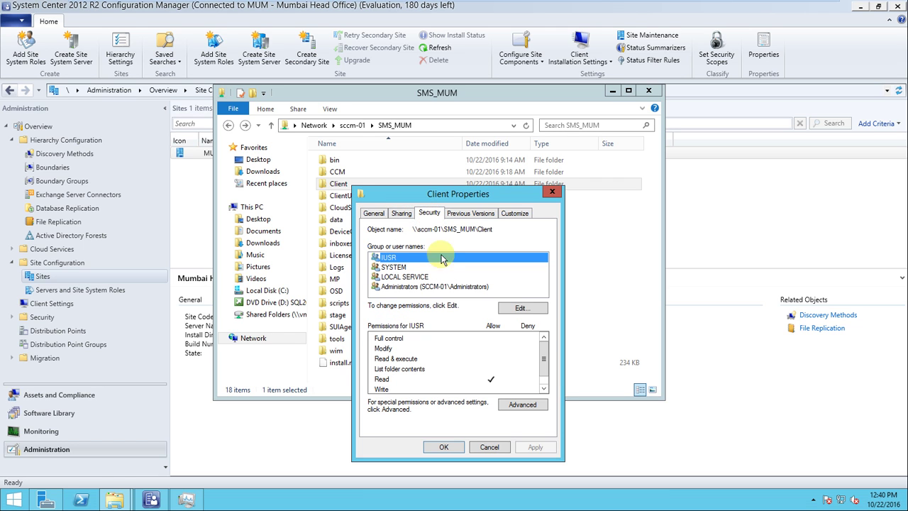
Step: Add Everyone to the Client folder's permissions with Read & execute, List folder contents and Read allowed, and save the changes
{"action": "left_click", "coordinate": [521, 307]}
{"action": "left_click", "coordinate": [500, 363]}
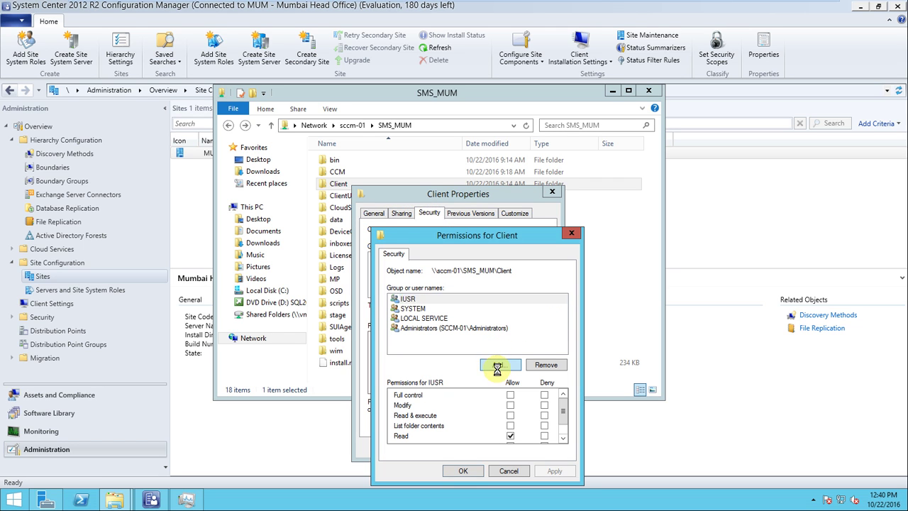
{"action": "type", "text": "everyone"}
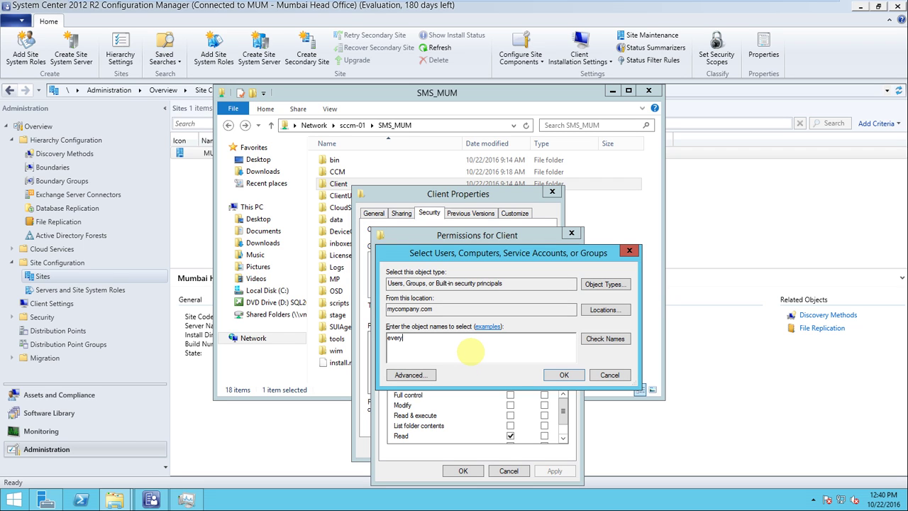
{"action": "left_click", "coordinate": [605, 342]}
{"action": "left_click", "coordinate": [577, 379]}
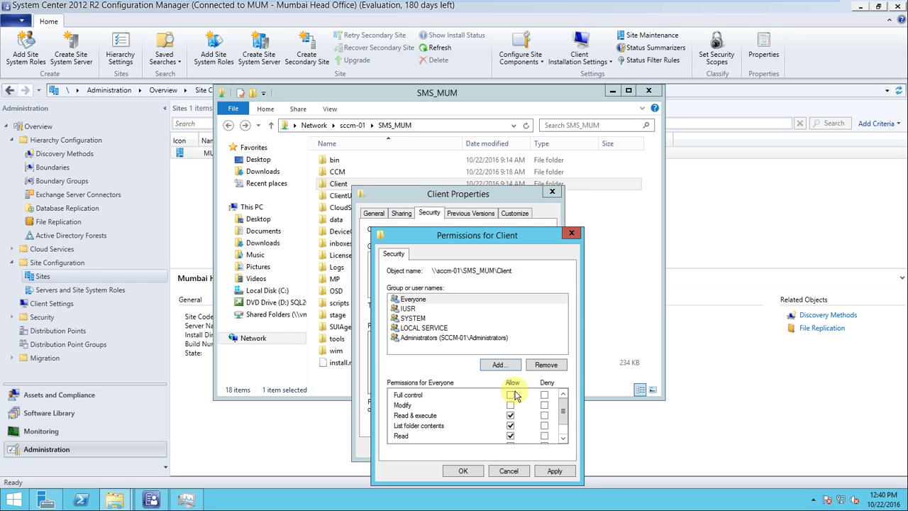
{"action": "left_click", "coordinate": [540, 477]}
{"action": "left_click", "coordinate": [464, 472]}
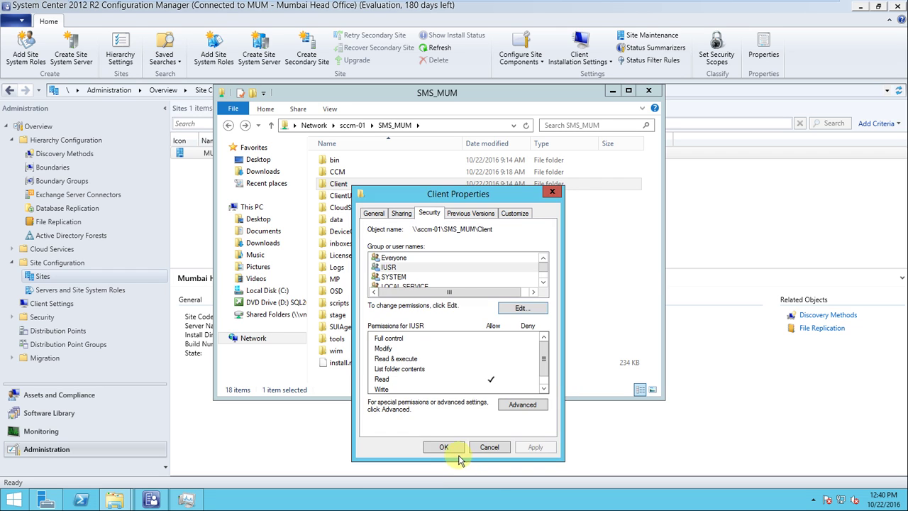
{"action": "left_click", "coordinate": [453, 449]}
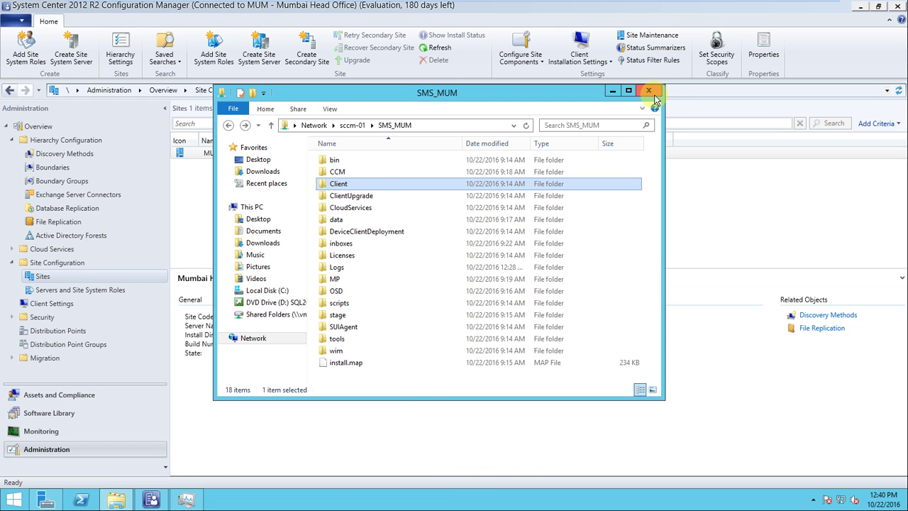
Step: Open the properties of the Client folder in C:\Program Files\Microsoft Configuration Manager
{"action": "left_click", "coordinate": [118, 501]}
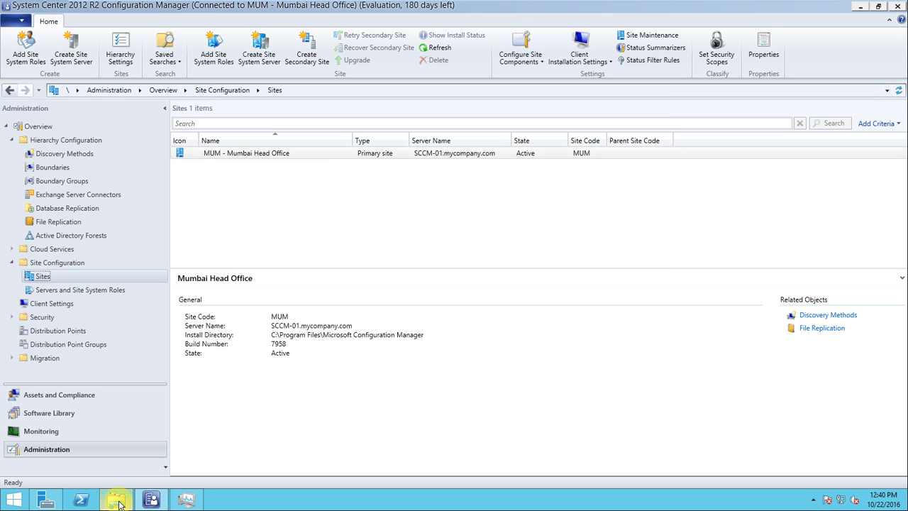
{"action": "left_click", "coordinate": [118, 501]}
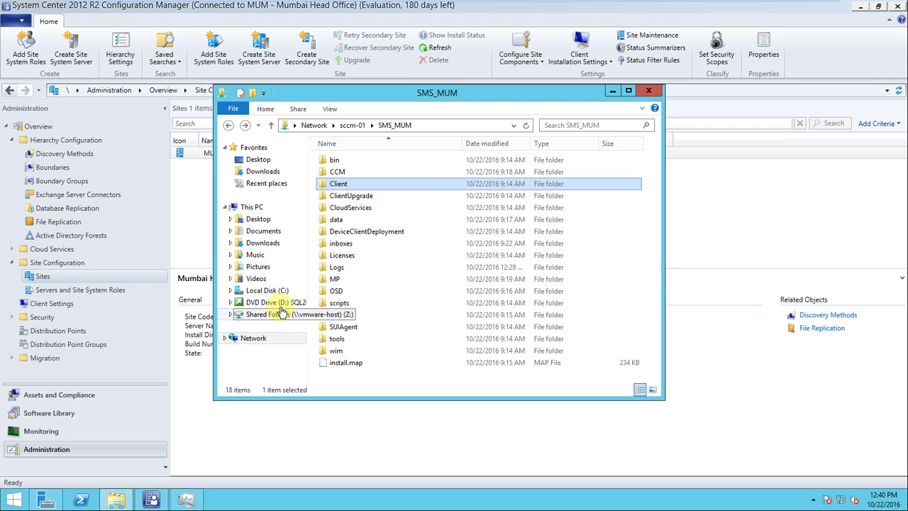
{"action": "left_click", "coordinate": [271, 291]}
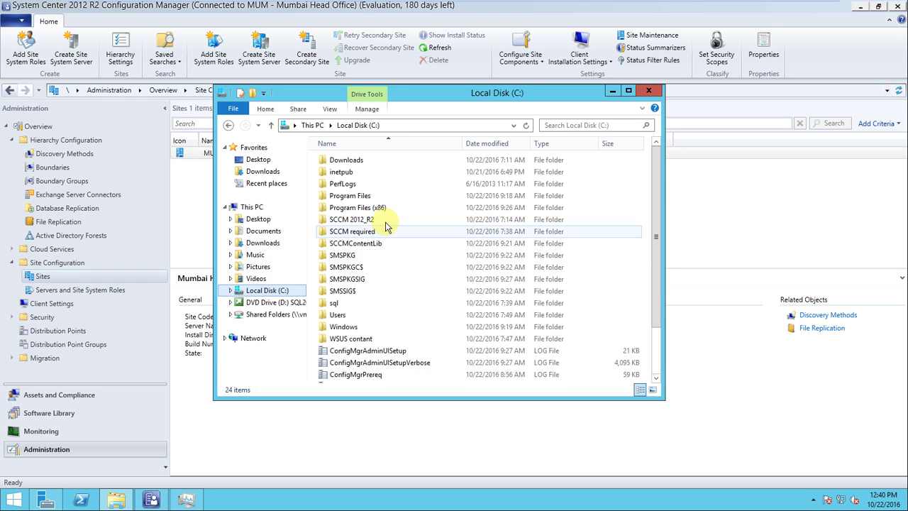
{"action": "double_click", "coordinate": [376, 196]}
{"action": "double_click", "coordinate": [410, 207]}
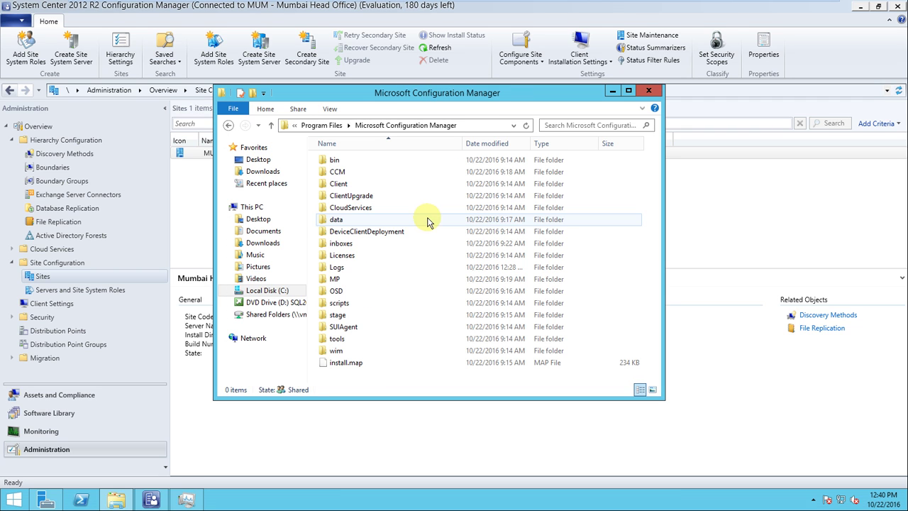
{"action": "right_click", "coordinate": [360, 185]}
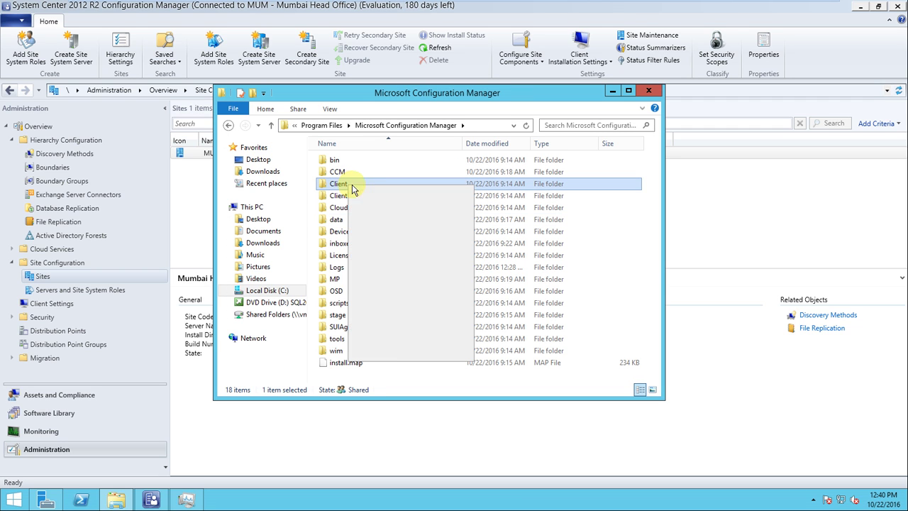
{"action": "left_click", "coordinate": [384, 353]}
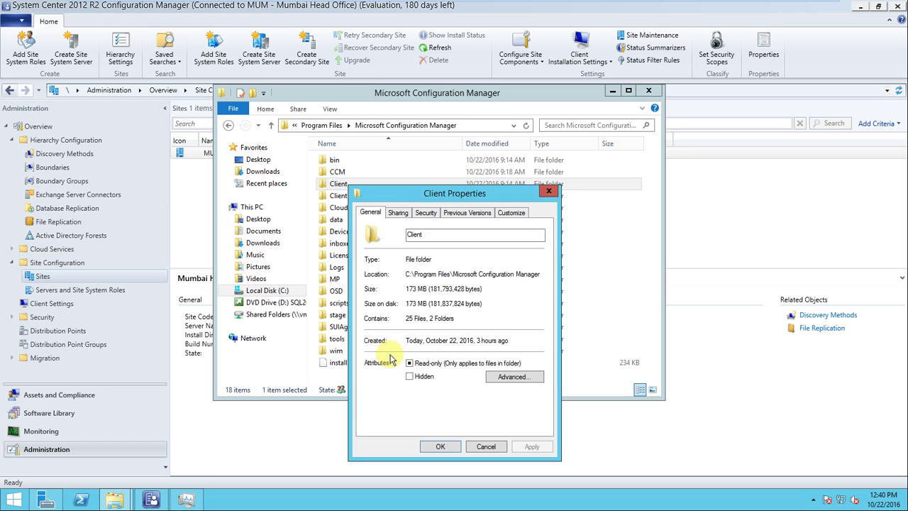
Step: Share the Client folder with Everyone at Read/Write level, leaving the i386 subfolder's sharing settings alone
{"action": "left_click", "coordinate": [399, 212]}
{"action": "left_click", "coordinate": [388, 288]}
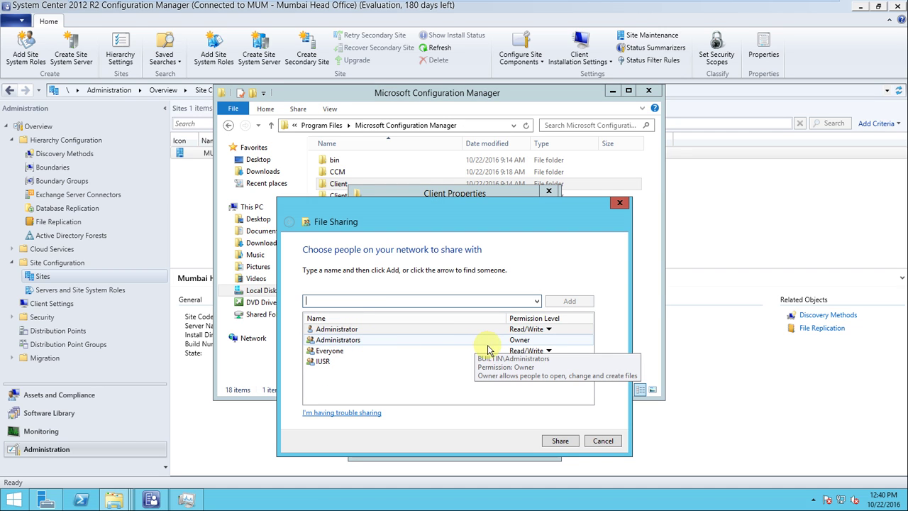
{"action": "left_click", "coordinate": [547, 351]}
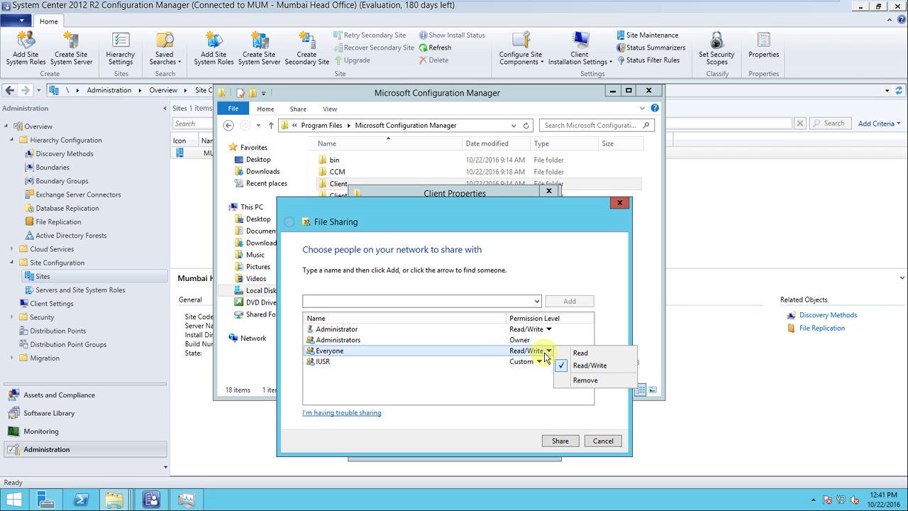
{"action": "left_click", "coordinate": [589, 365]}
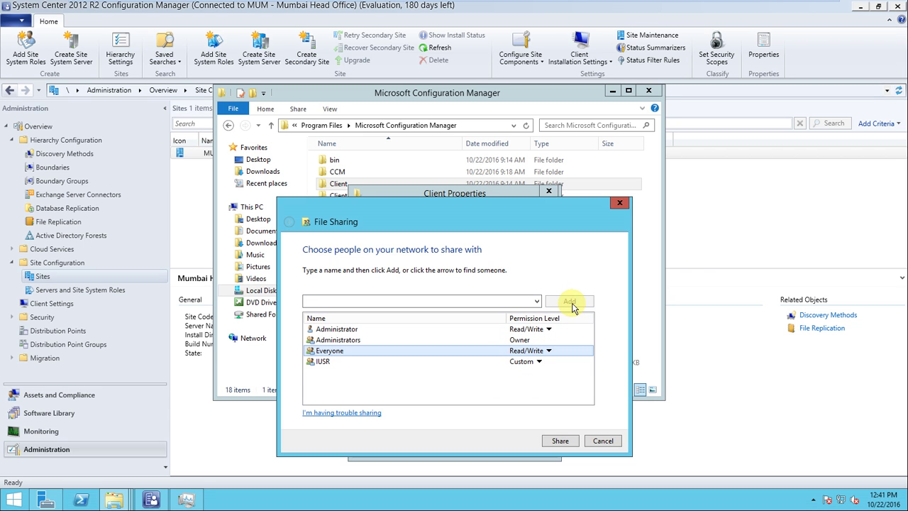
{"action": "left_click", "coordinate": [561, 441]}
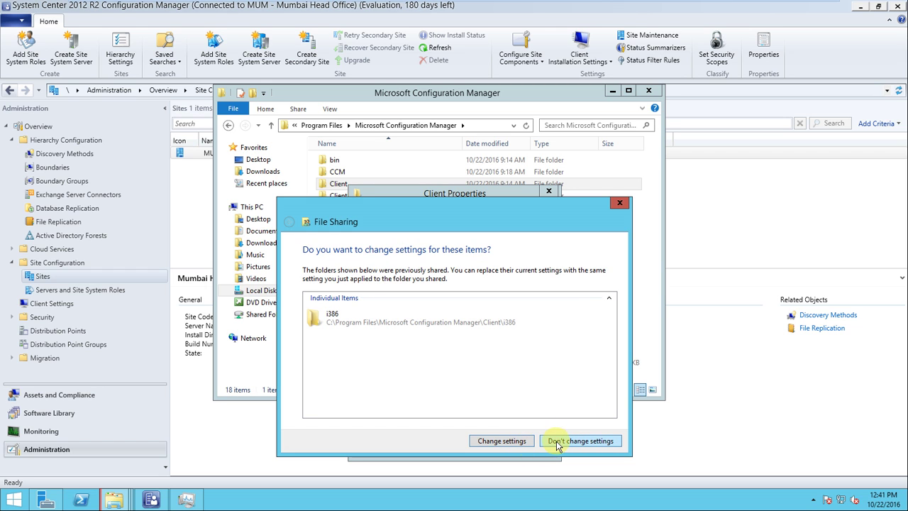
{"action": "left_click", "coordinate": [566, 443]}
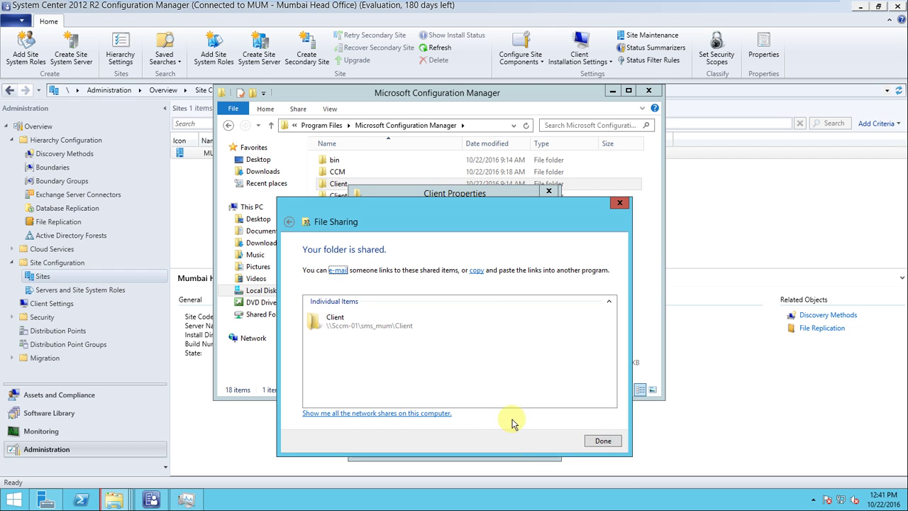
{"action": "left_click", "coordinate": [603, 442]}
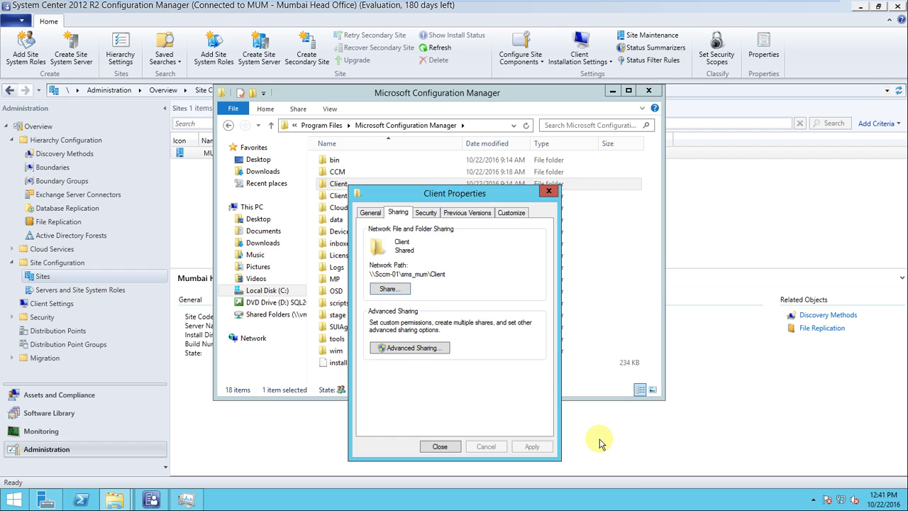
Step: Review the Client folder's security permissions, and reapply its sharing for Everyone as Read/Write without changing i386's settings
{"action": "left_click", "coordinate": [426, 212]}
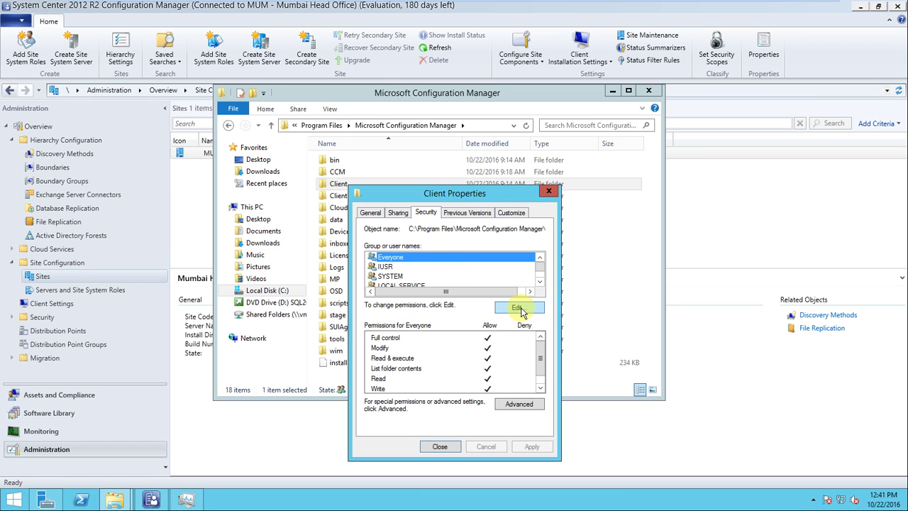
{"action": "left_click", "coordinate": [398, 214]}
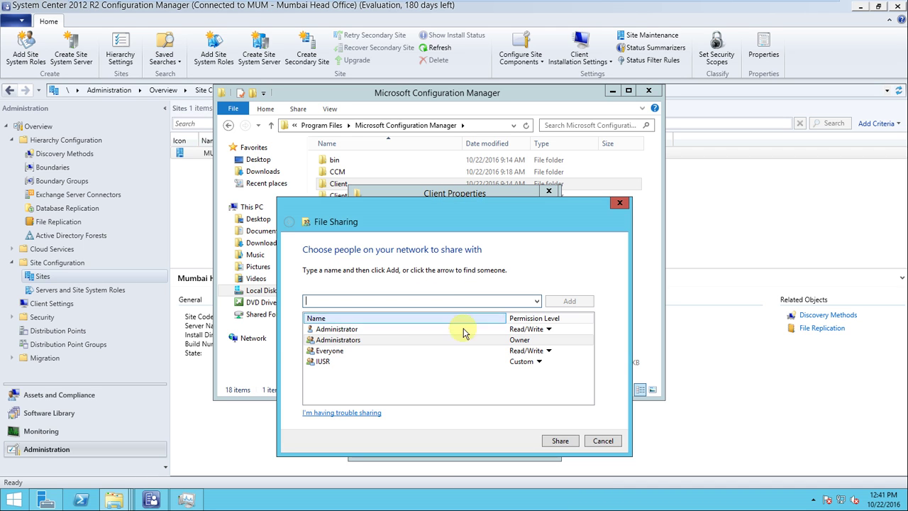
{"action": "left_click", "coordinate": [355, 351]}
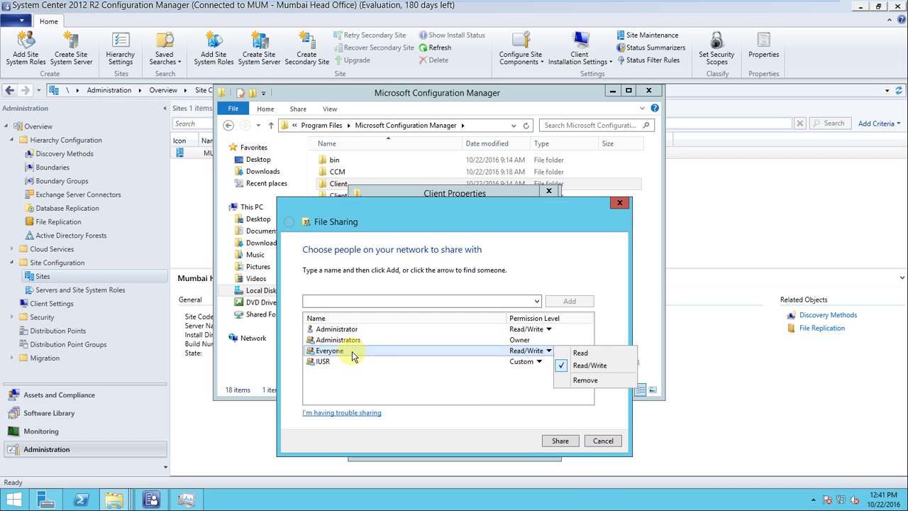
{"action": "left_click", "coordinate": [596, 365]}
{"action": "left_click", "coordinate": [560, 441]}
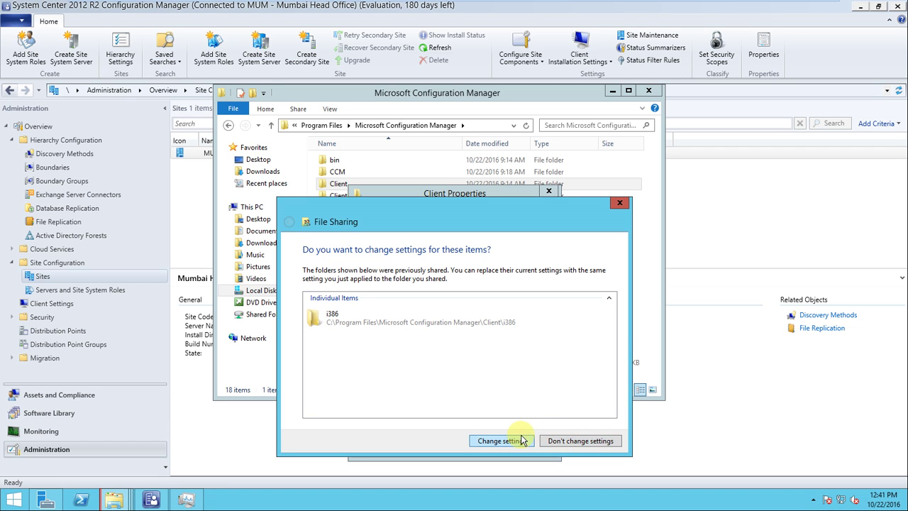
{"action": "left_click", "coordinate": [568, 440]}
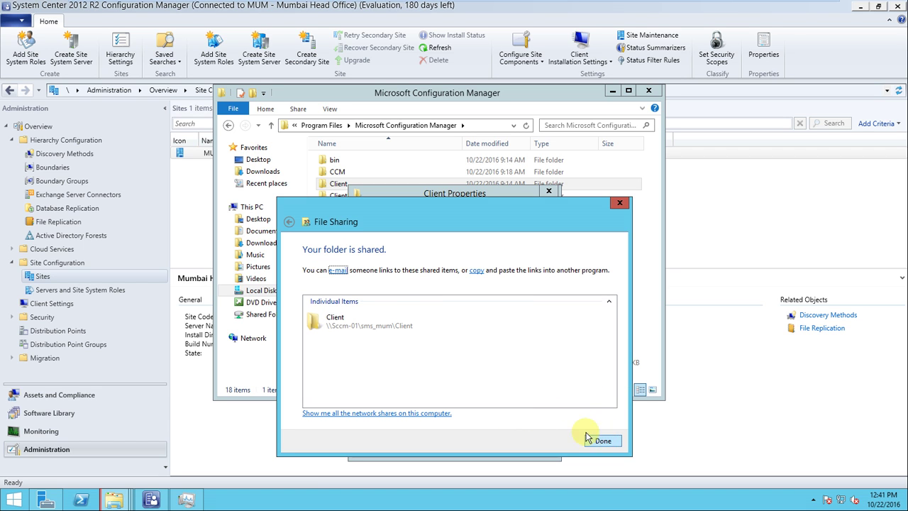
Step: Check the contents of the shared Client folder, then finish the sharing and close the folder's properties
{"action": "double_click", "coordinate": [357, 318]}
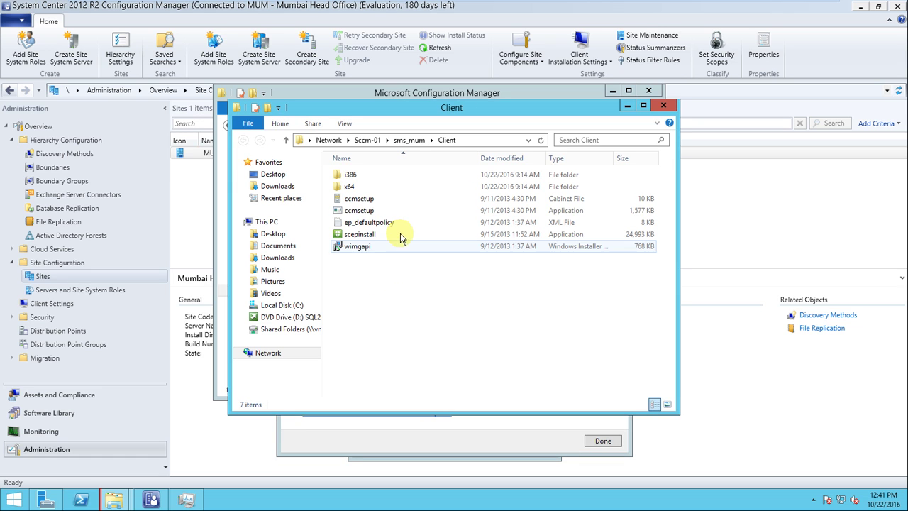
{"action": "left_click", "coordinate": [661, 106]}
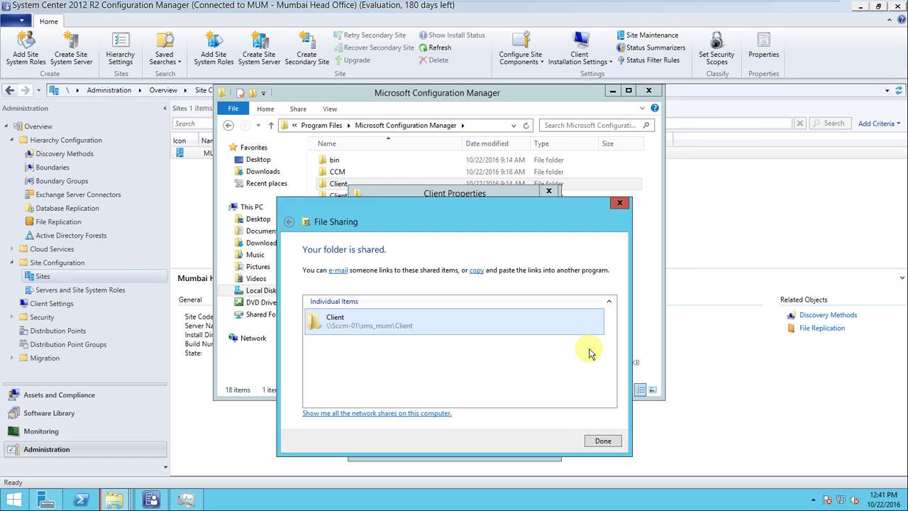
{"action": "left_click", "coordinate": [602, 441]}
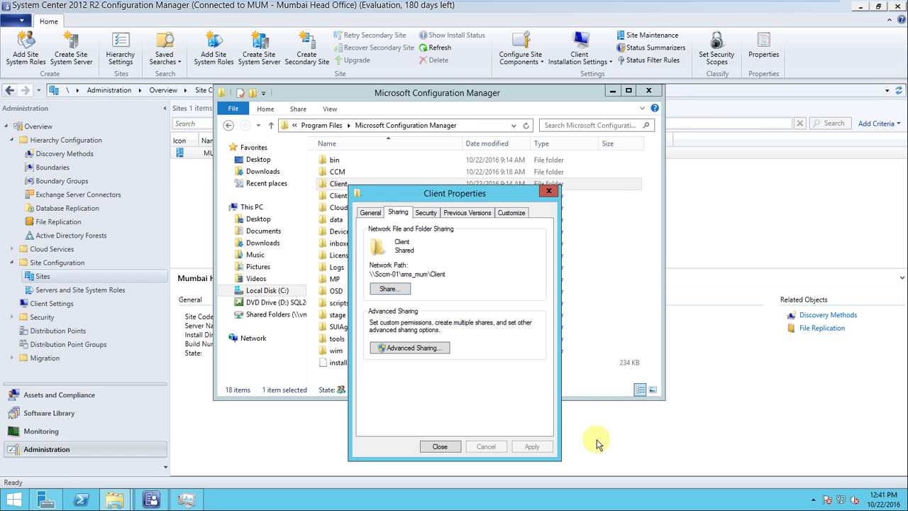
{"action": "left_click", "coordinate": [444, 443]}
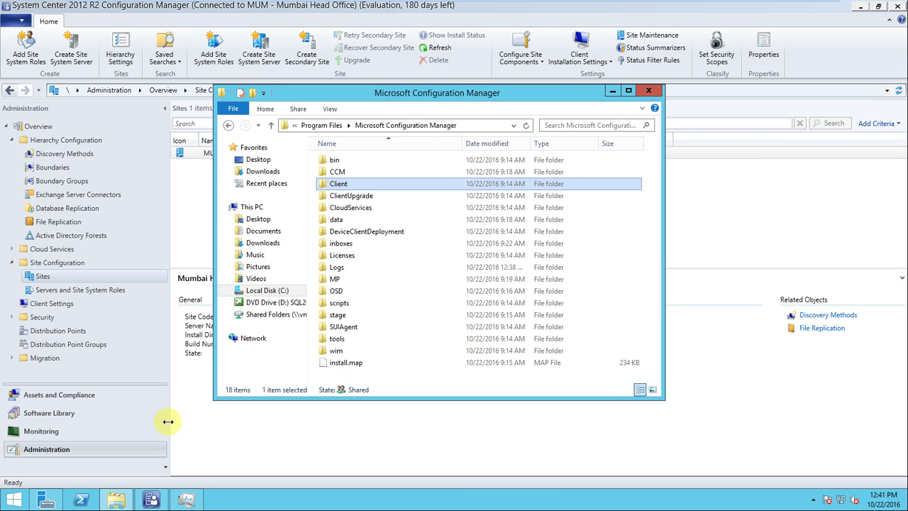
Step: Switch to the Client-01 virtual machine and move Task Manager up so the whole window fits on the desktop
{"action": "mouse_move", "coordinate": [245, 5]}
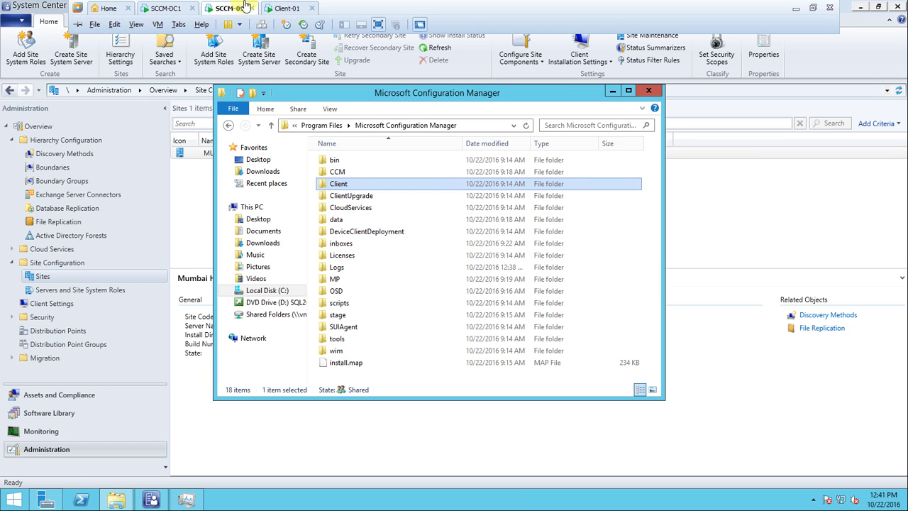
{"action": "left_click", "coordinate": [289, 11]}
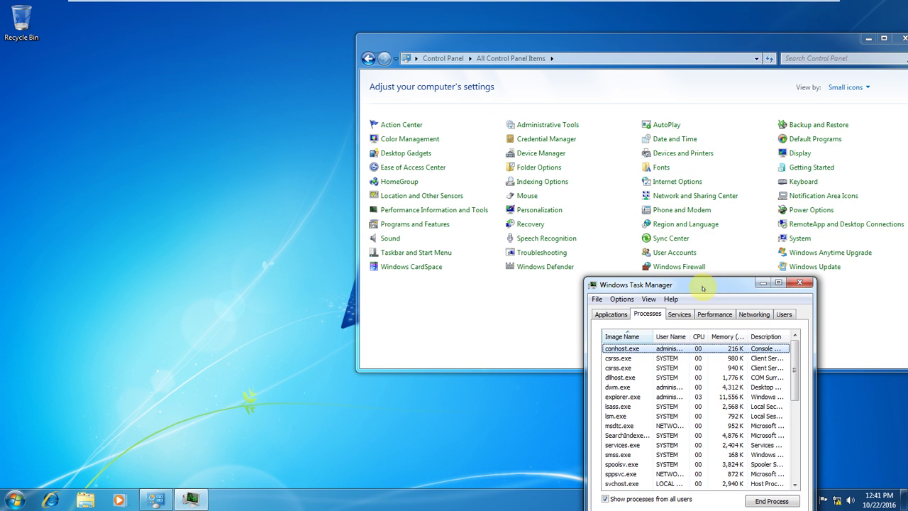
{"action": "left_click_drag", "start_coordinate": [703, 288], "coordinate": [767, 170]}
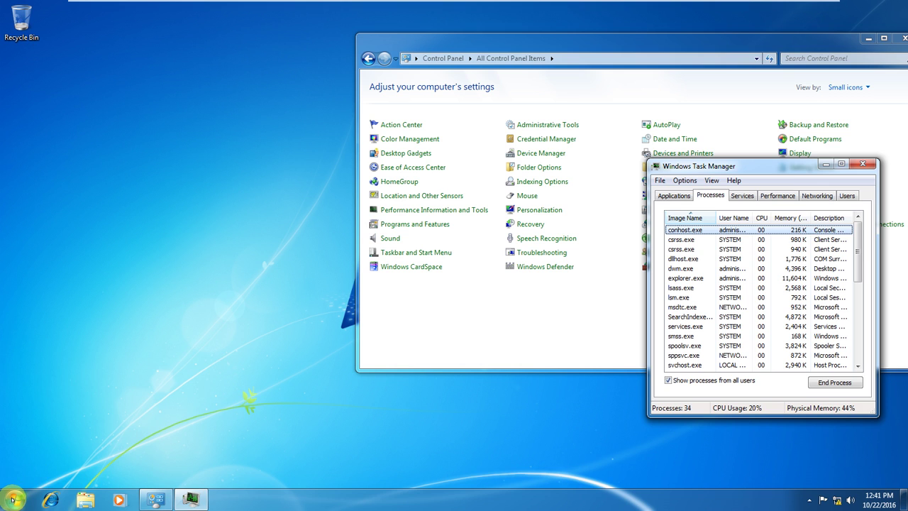
{"action": "key", "text": "super+r"}
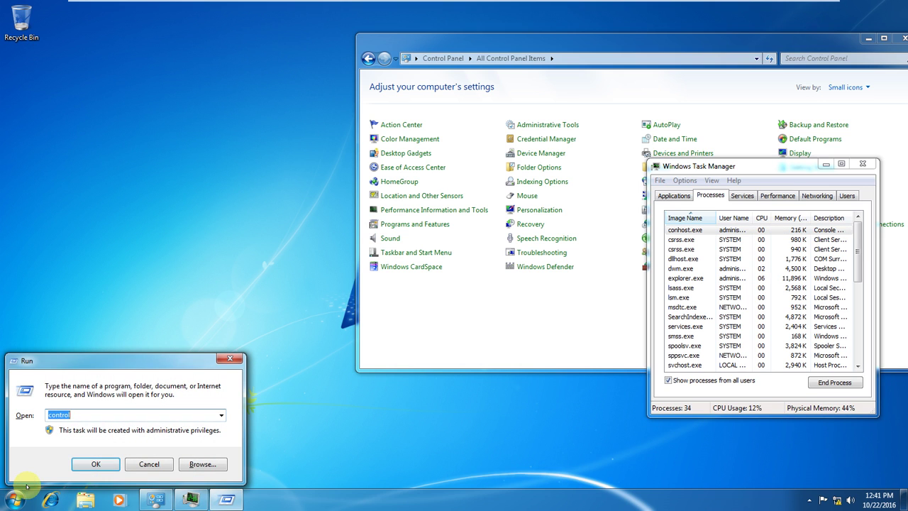
{"action": "type", "text": "\\\\sccm-"}
{"action": "key", "text": "Escape"}
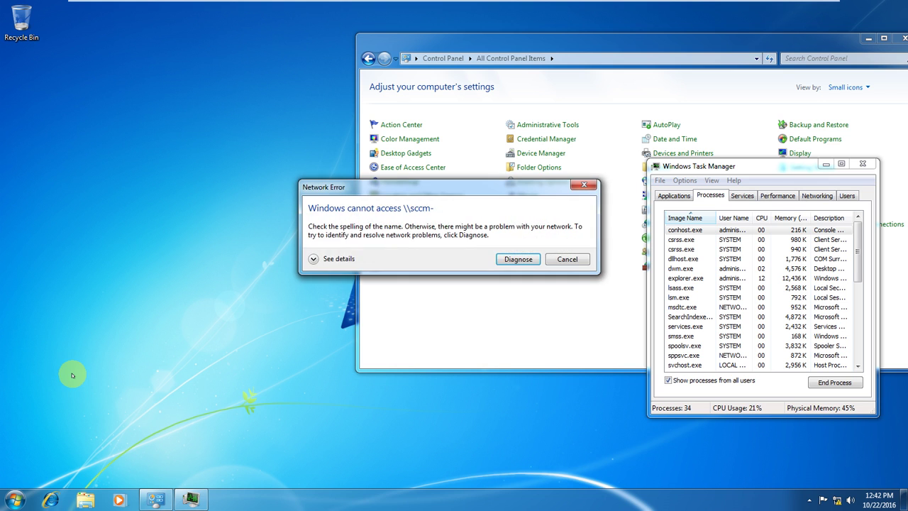
{"action": "left_click", "coordinate": [568, 260]}
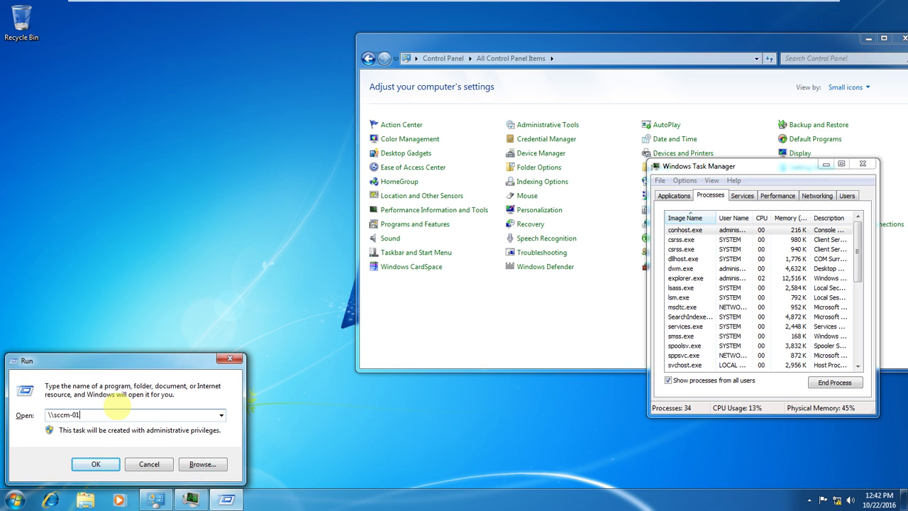
Step: Open the \\sccm-01 network location and browse into its SMS_MUM share
{"action": "key", "text": "Return"}
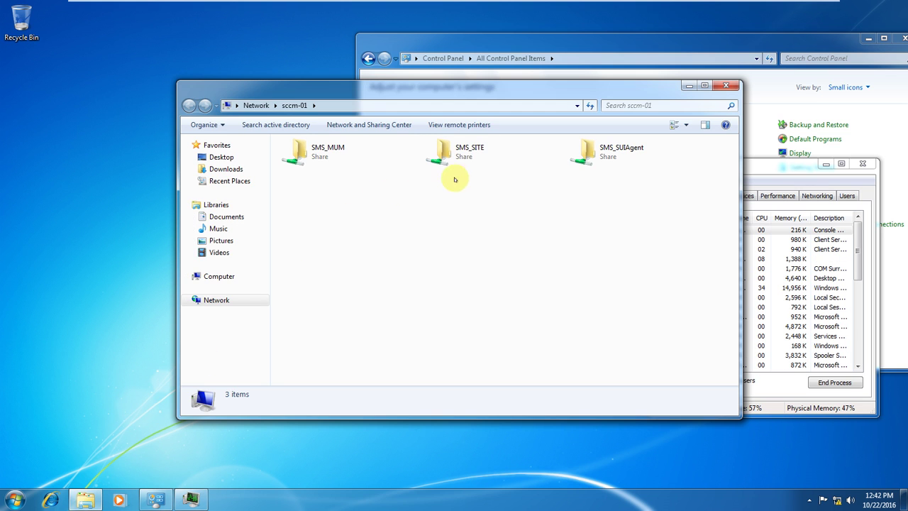
{"action": "double_click", "coordinate": [302, 155]}
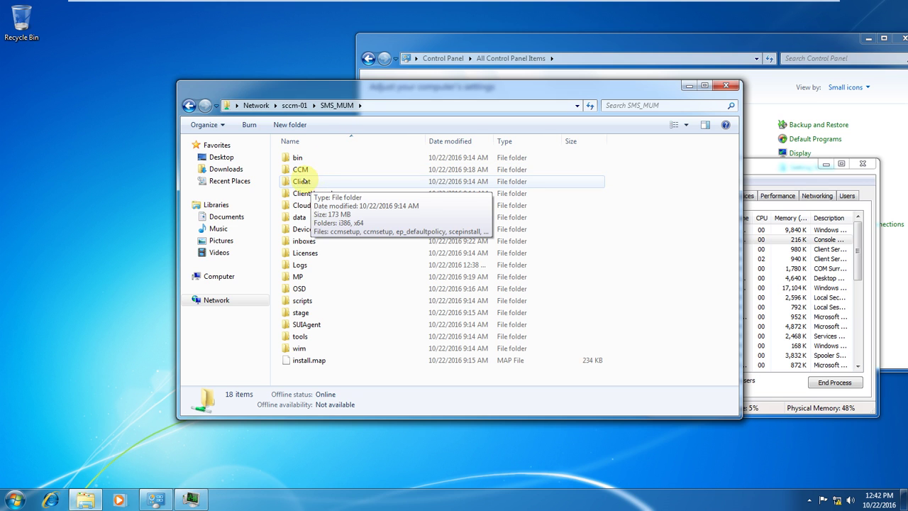
Step: Try to open the network path \\sccm-01\client directly
{"action": "key", "text": "super+r"}
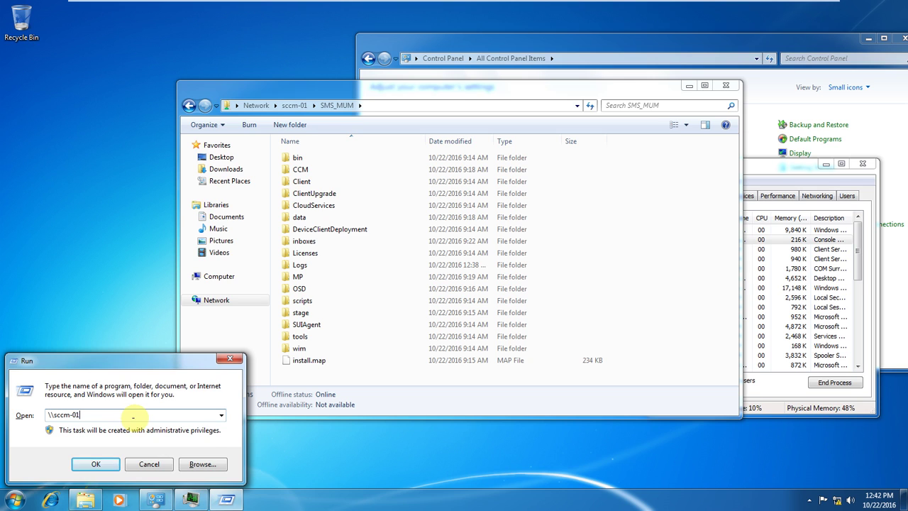
{"action": "type", "text": "\\client"}
{"action": "key", "text": "Return"}
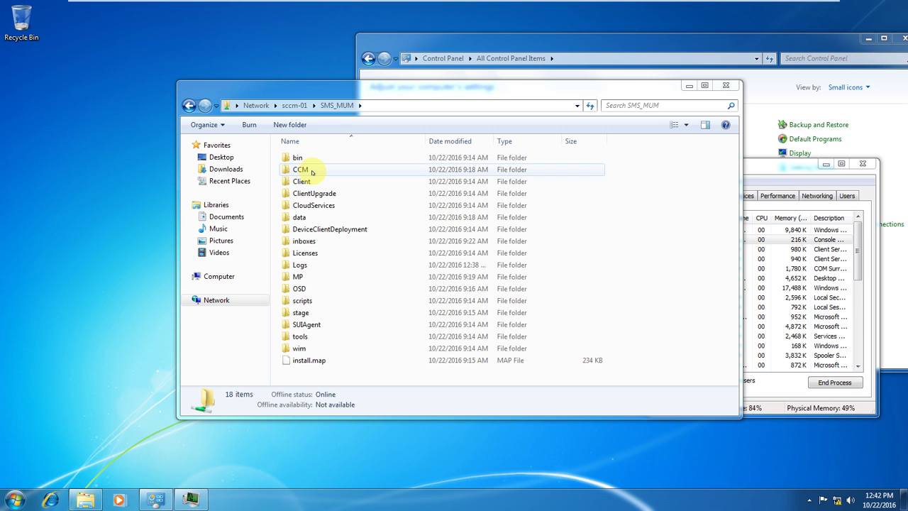
Step: Copy the Client folder from the SMS_MUM share to the root of Client-01's Local Disk (C:)
{"action": "left_click", "coordinate": [314, 182]}
{"action": "key", "text": "Menu"}
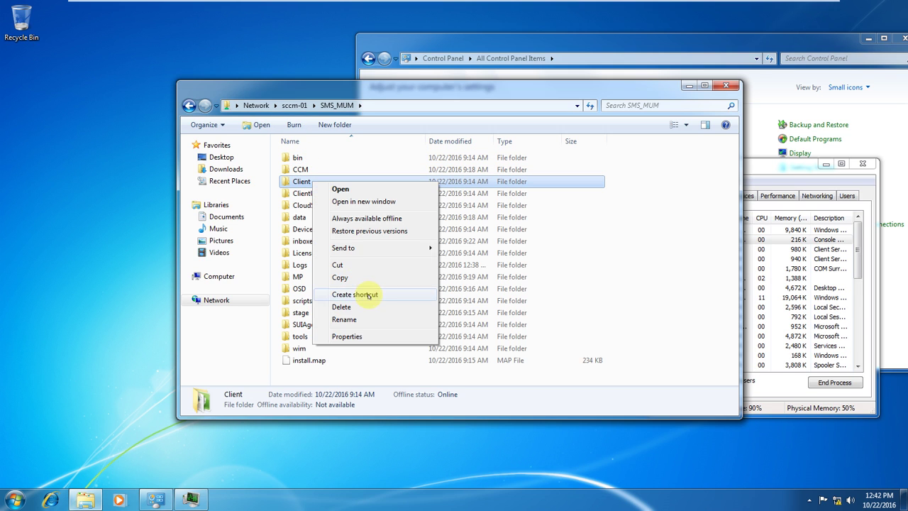
{"action": "left_click", "coordinate": [355, 280]}
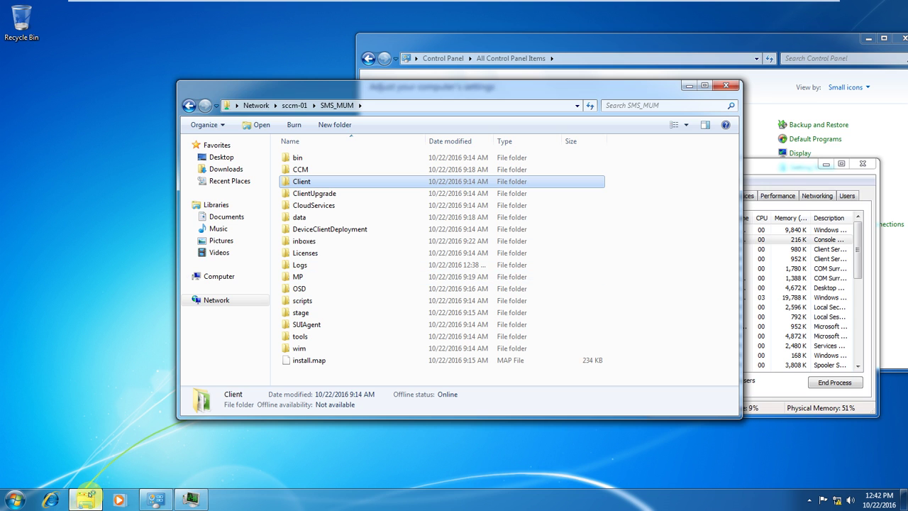
{"action": "left_click", "coordinate": [85, 501]}
{"action": "left_click", "coordinate": [85, 501]}
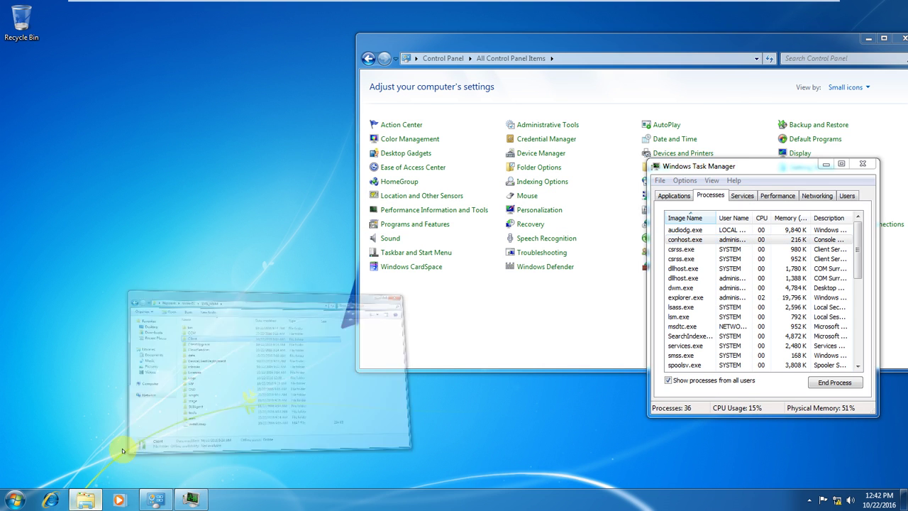
{"action": "left_click", "coordinate": [218, 276]}
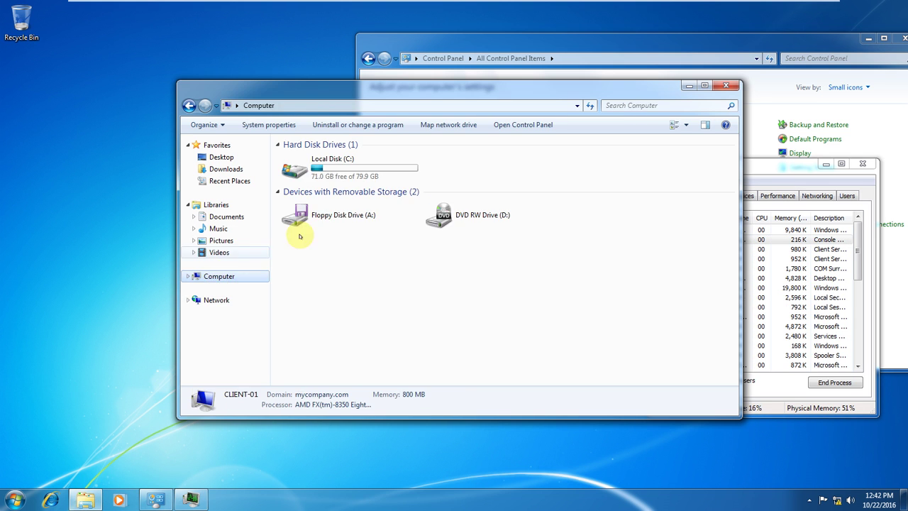
{"action": "left_click", "coordinate": [358, 174]}
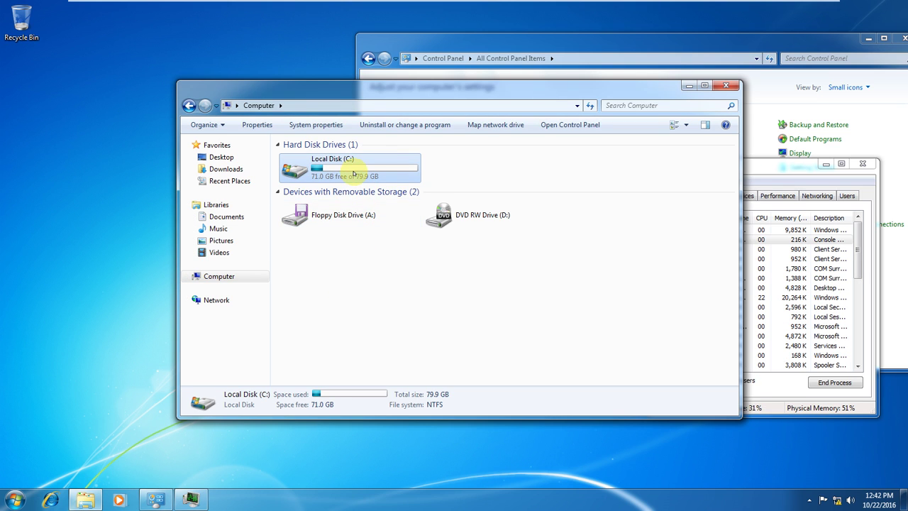
{"action": "double_click", "coordinate": [358, 173]}
{"action": "right_click", "coordinate": [331, 243]}
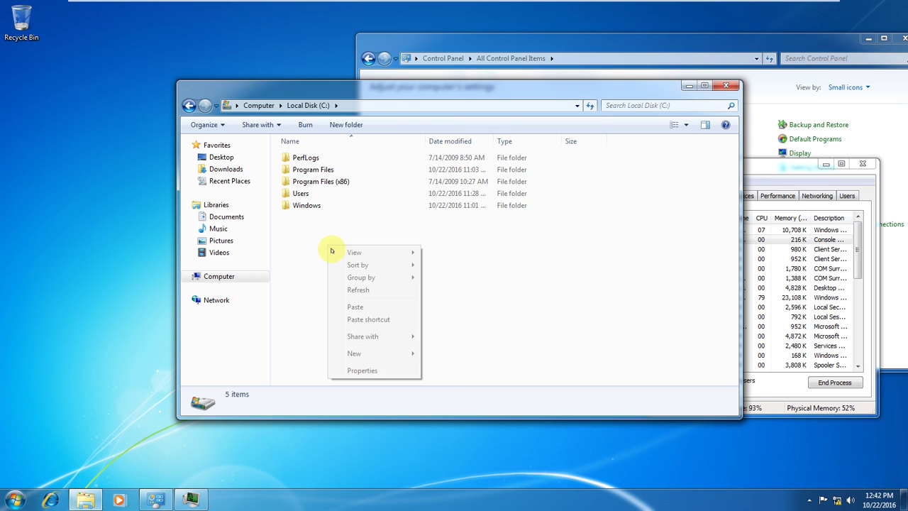
{"action": "left_click", "coordinate": [371, 309]}
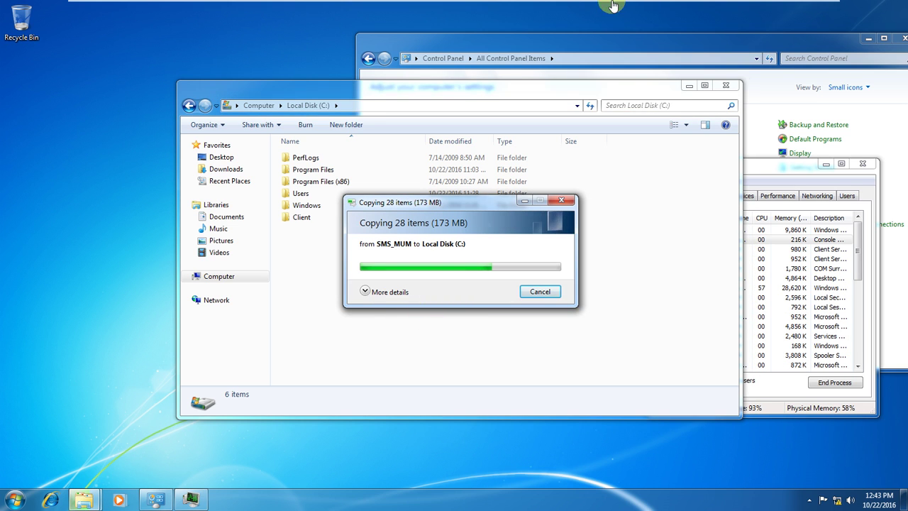
Step: Switch to the OneNote notes and review the items from Discover Methods through sharing the client folder with full permission to Everyone
{"action": "left_click", "coordinate": [793, 8]}
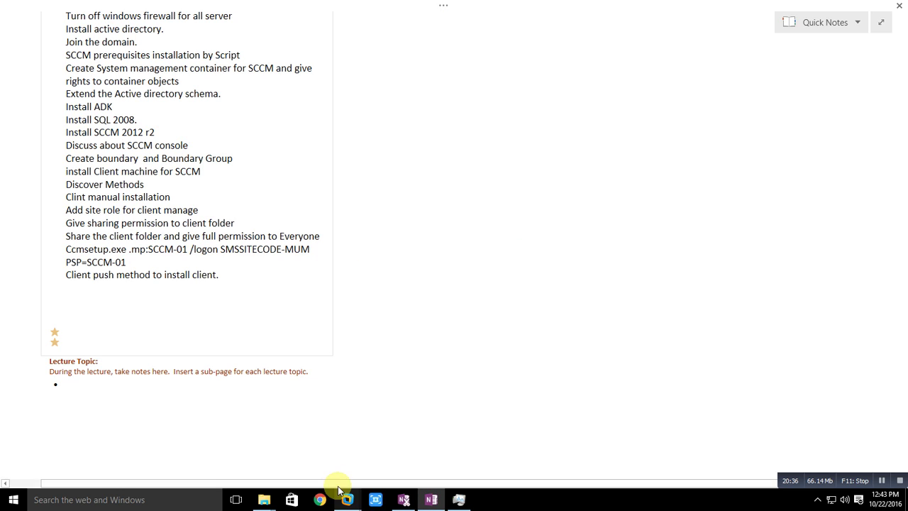
{"action": "left_click", "coordinate": [431, 500]}
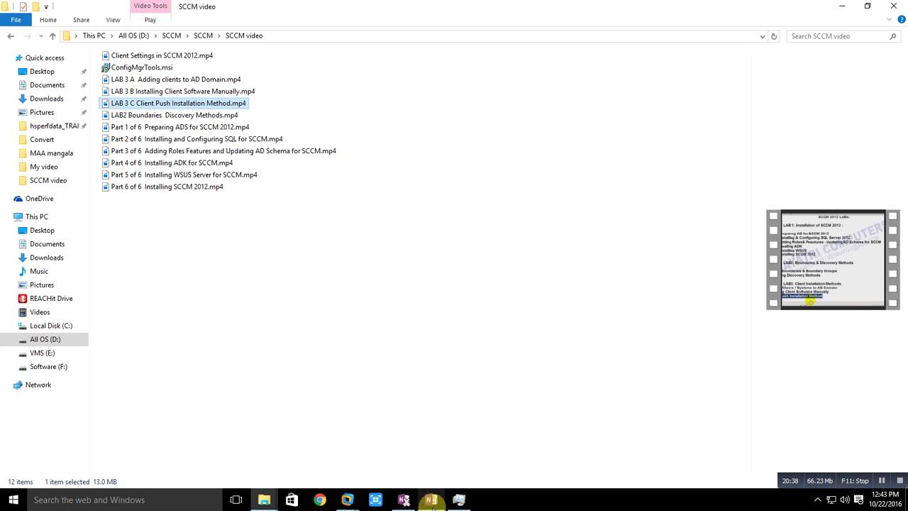
{"action": "left_click", "coordinate": [428, 499]}
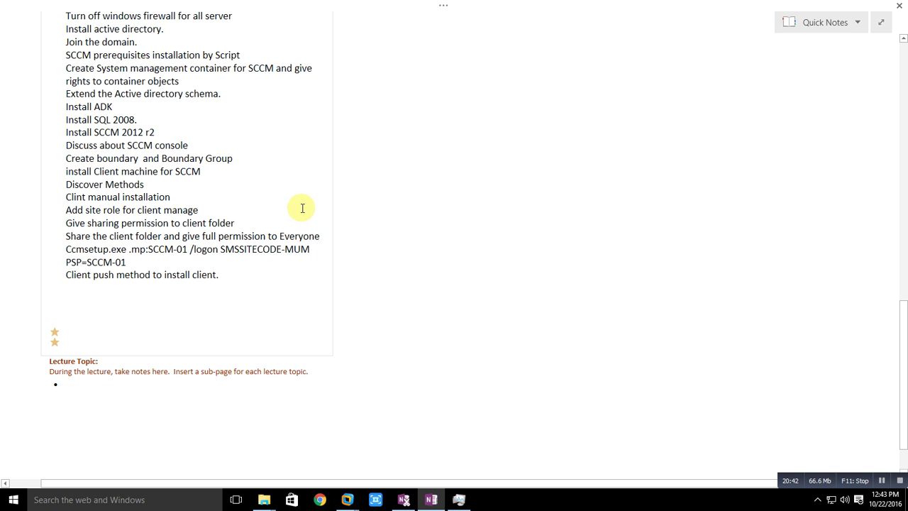
{"action": "left_click", "coordinate": [235, 227]}
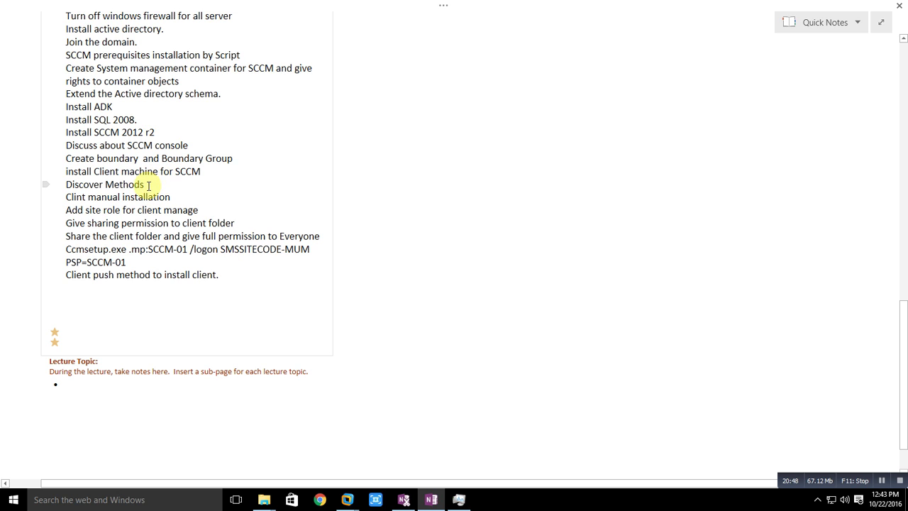
{"action": "left_click_drag", "start_coordinate": [149, 185], "coordinate": [83, 185]}
{"action": "left_click_drag", "start_coordinate": [189, 196], "coordinate": [65, 199]}
{"action": "left_click_drag", "start_coordinate": [198, 210], "coordinate": [70, 210]}
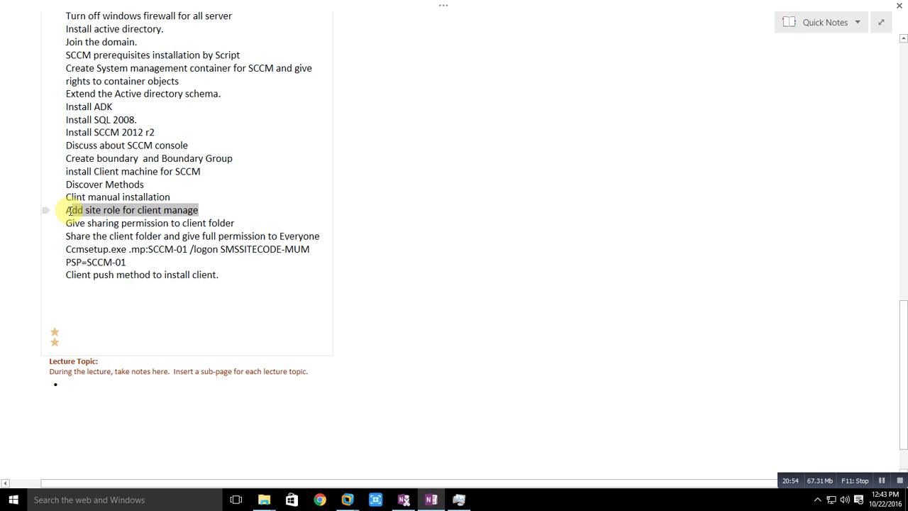
{"action": "left_click_drag", "start_coordinate": [235, 223], "coordinate": [64, 224]}
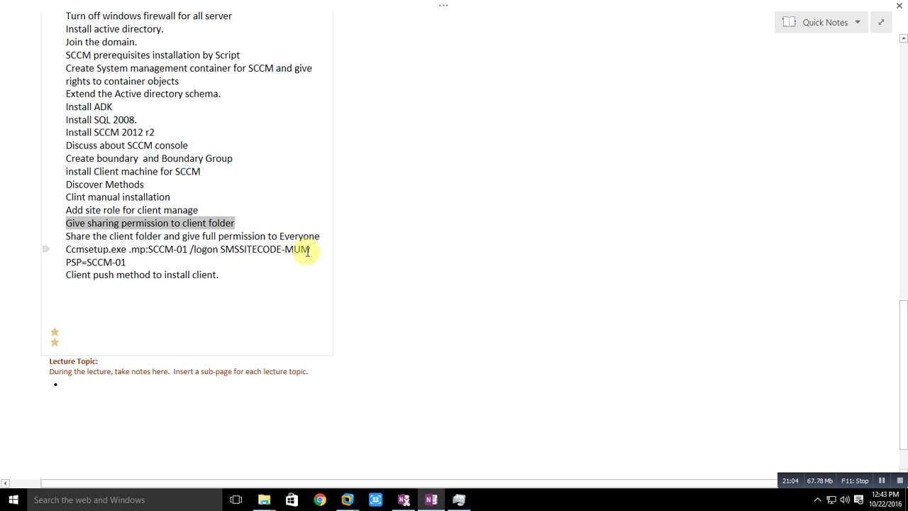
{"action": "left_click_drag", "start_coordinate": [320, 236], "coordinate": [80, 238]}
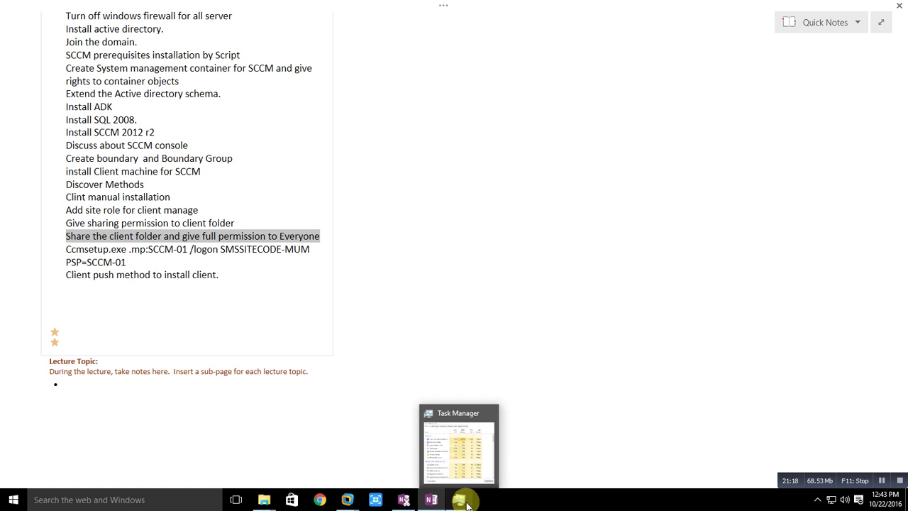
Step: Return to the Client-01 virtual machine, open the copied Client folder on drive C and copy its path
{"action": "mouse_move", "coordinate": [440, 506]}
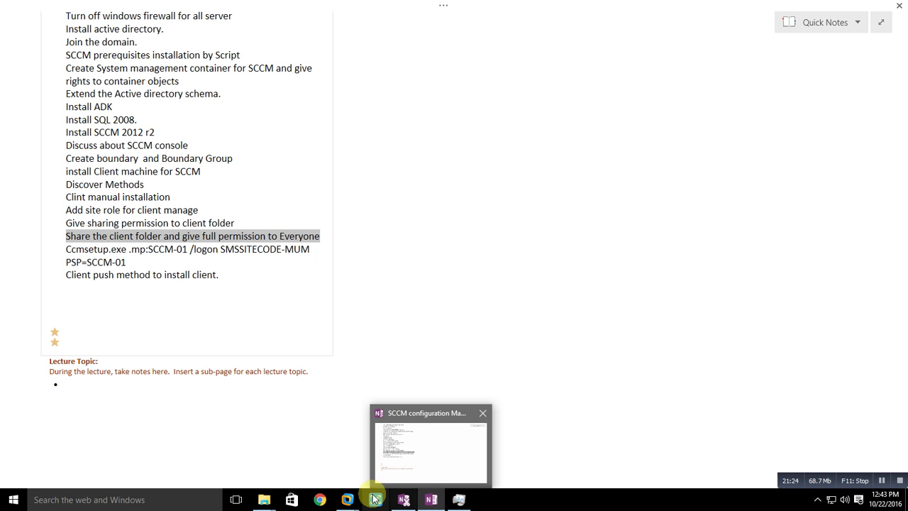
{"action": "mouse_move", "coordinate": [349, 497]}
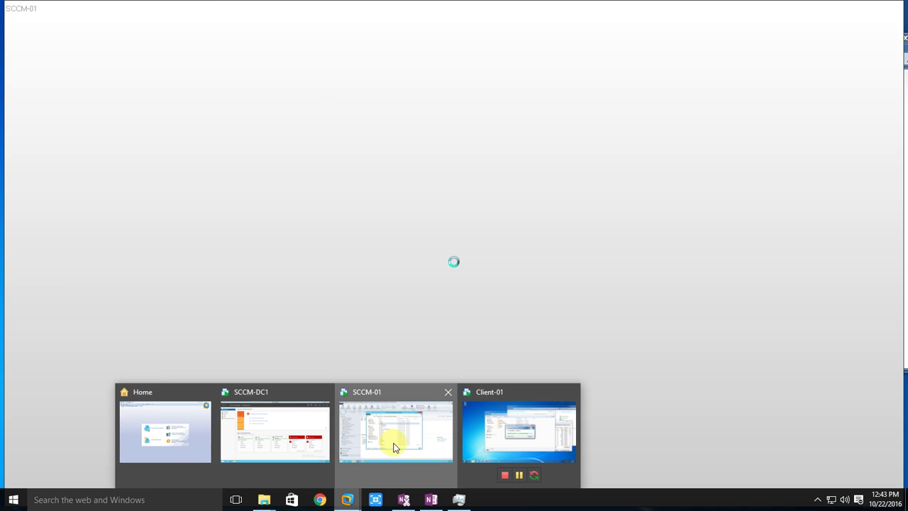
{"action": "left_click", "coordinate": [395, 447]}
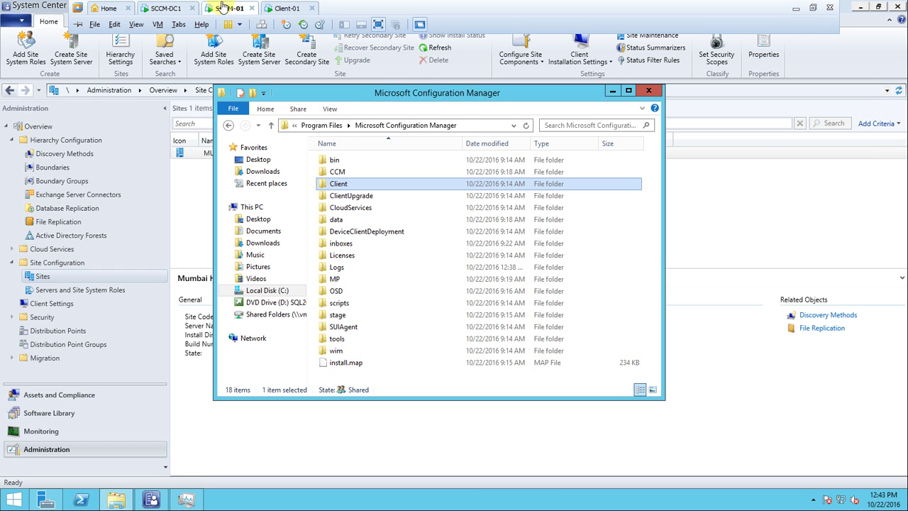
{"action": "left_click", "coordinate": [285, 9]}
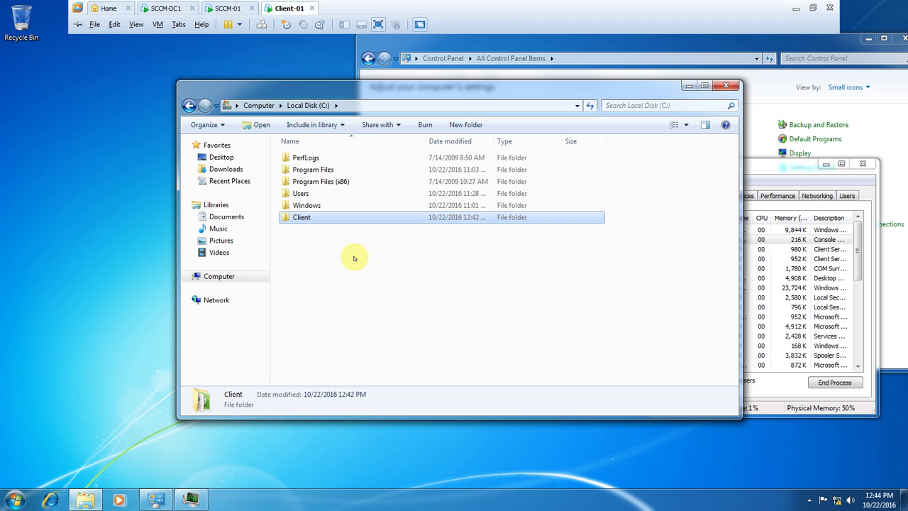
{"action": "left_click", "coordinate": [316, 240]}
{"action": "left_click", "coordinate": [360, 107]}
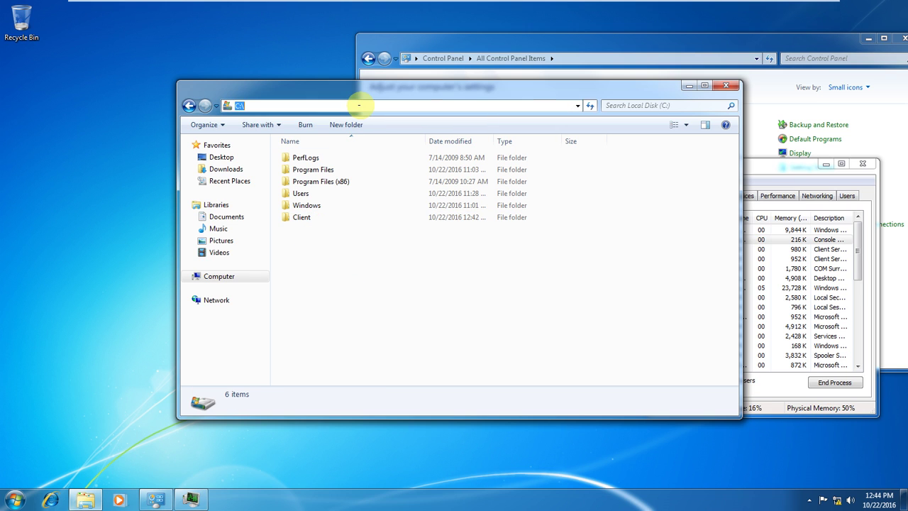
{"action": "double_click", "coordinate": [302, 217]}
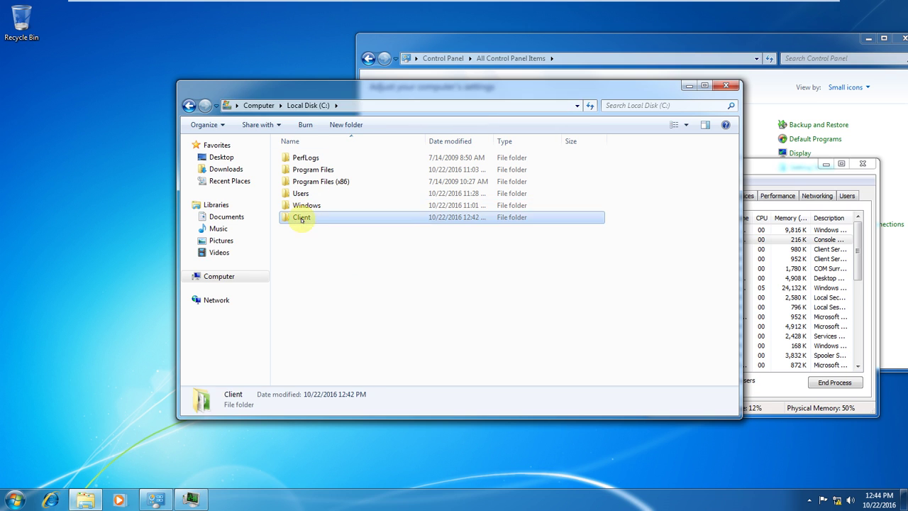
{"action": "left_click", "coordinate": [351, 106]}
{"action": "key", "text": "super+c"}
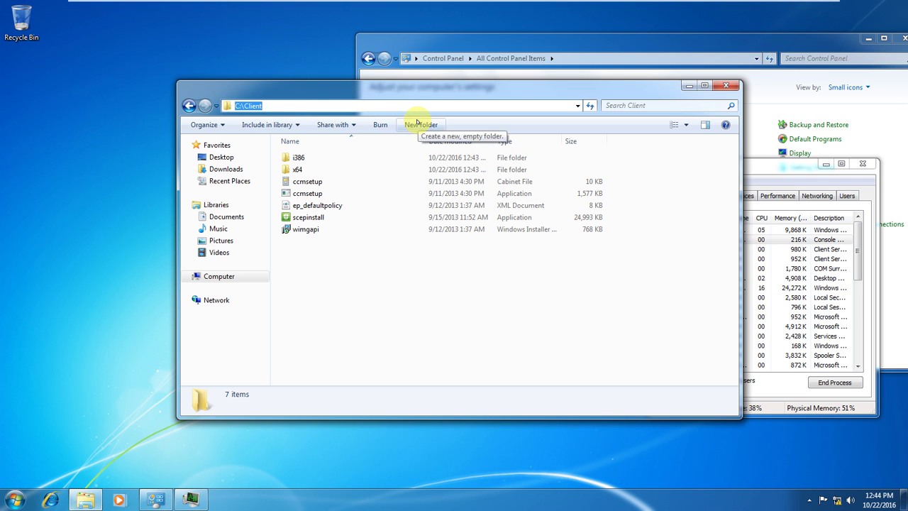
Step: Open a Command Prompt as administrator and change the directory to C:\Client
{"action": "left_click", "coordinate": [17, 500]}
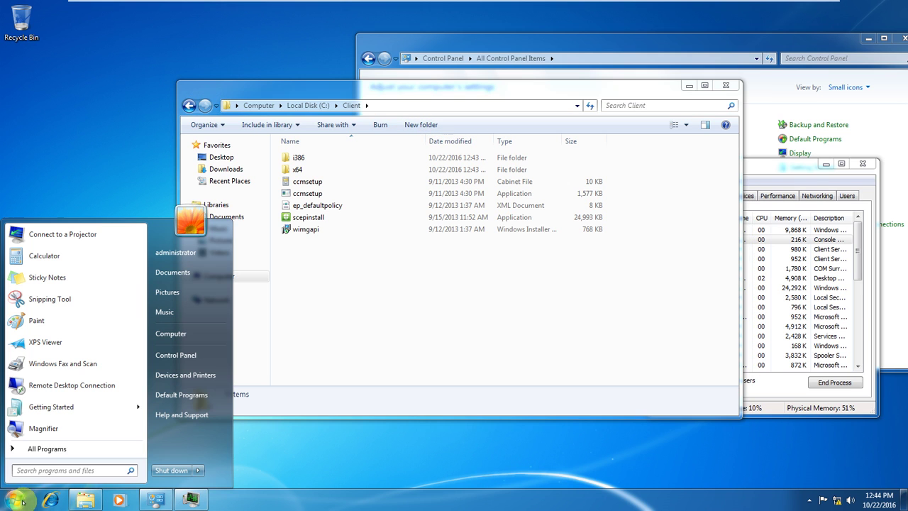
{"action": "left_click", "coordinate": [56, 470]}
{"action": "type", "text": "cmd"}
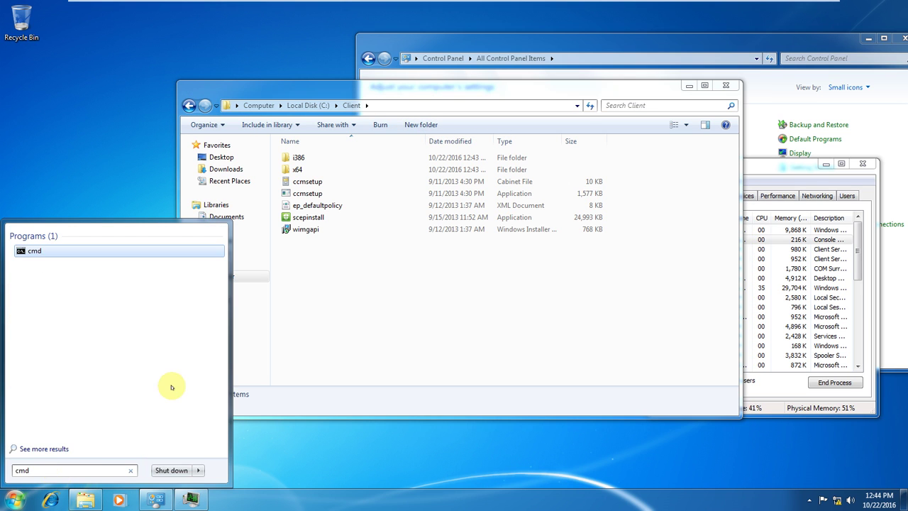
{"action": "right_click", "coordinate": [32, 251]}
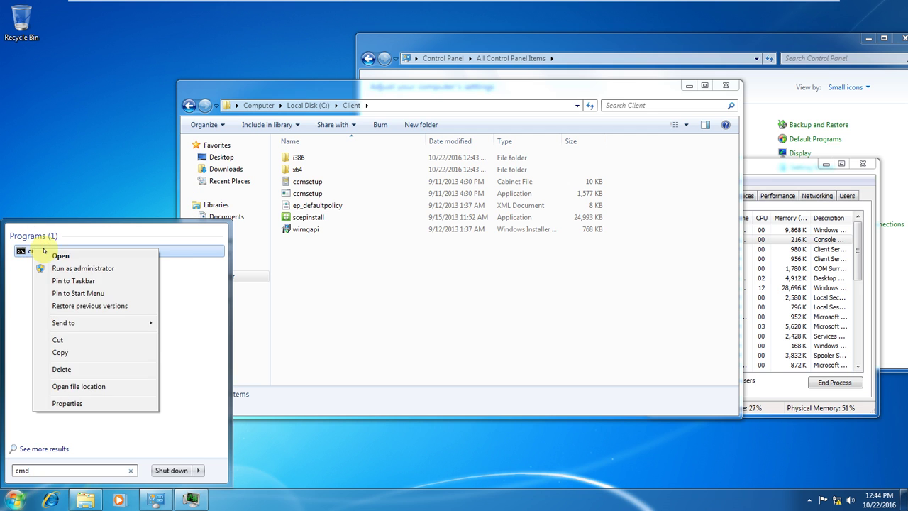
{"action": "left_click", "coordinate": [74, 268]}
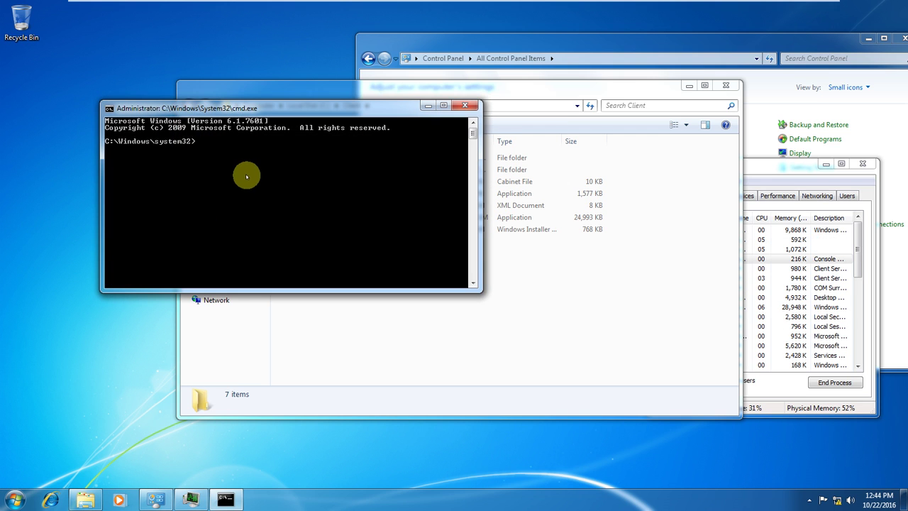
{"action": "type", "text": "cd"}
{"action": "right_click", "coordinate": [241, 165]}
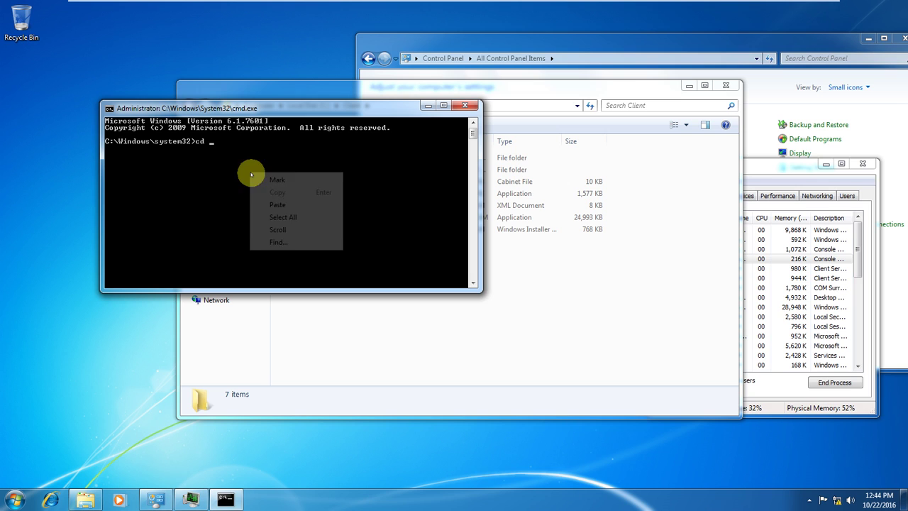
{"action": "left_click", "coordinate": [291, 206]}
{"action": "key", "text": "Return"}
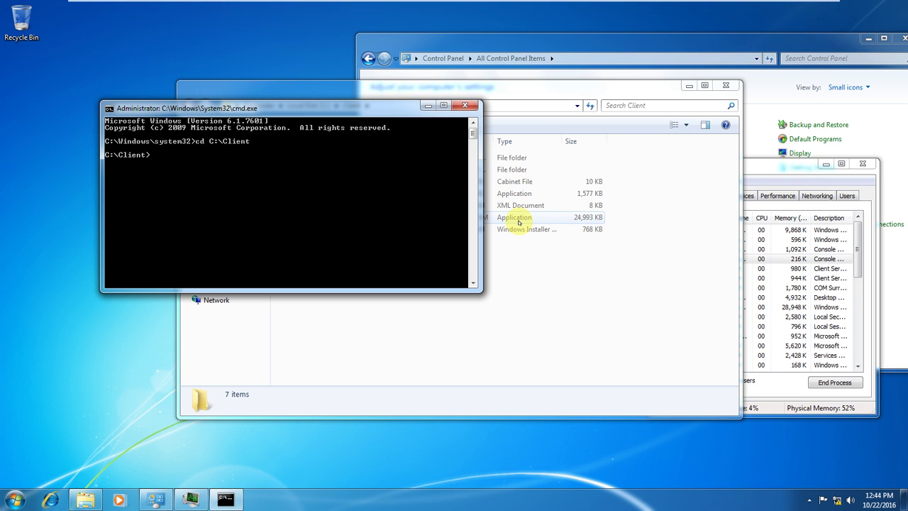
Step: Move the Command Prompt clear of the file list and enter ccmsetup.exe mp:sccm-01 /logon=SMSSITECODE PSP= without running it
{"action": "left_click_drag", "start_coordinate": [331, 108], "coordinate": [462, 269]}
{"action": "type", "text": "ccmsetup.cab"}
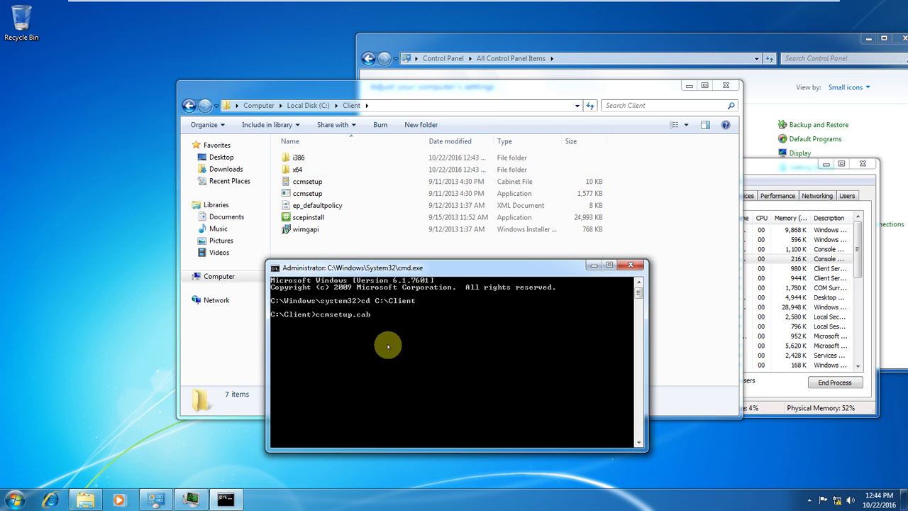
{"action": "key", "text": "BackSpace"}
{"action": "key", "text": "BackSpace"}
{"action": "key", "text": "BackSpace"}
{"action": "type", "text": "exe mp:sccm-01 /logon"}
{"action": "type", "text": "M"}
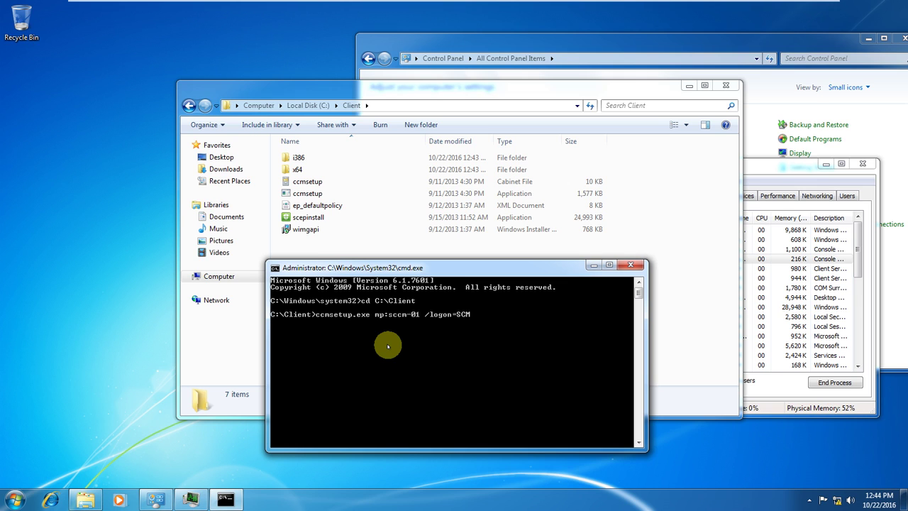
{"action": "key", "text": "BackSpace"}
{"action": "key", "text": "BackSpace"}
{"action": "type", "text": "SMSSITECOD"}
{"action": "type", "text": "E PSP="}
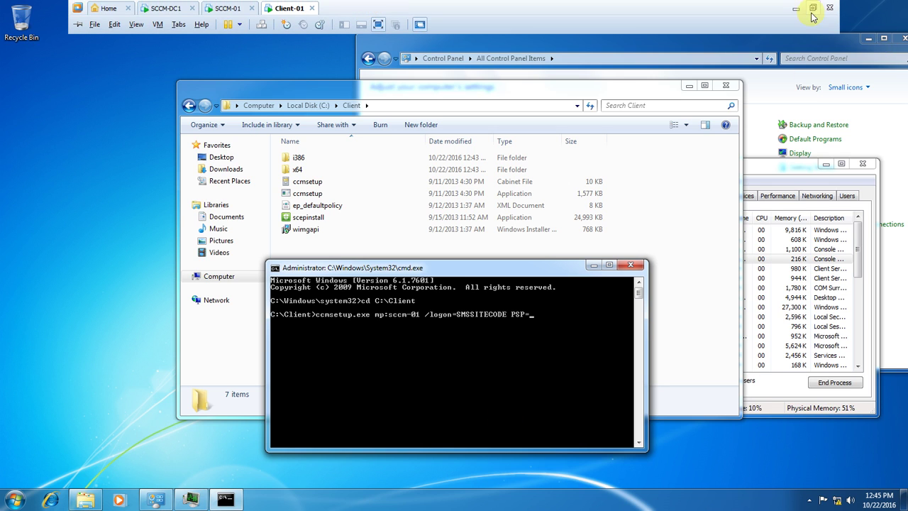
Step: Check the syntax in the OneNote notes, then correct the command to ccmsetup.exe mp:sccm-01 /logon SMSSITECODE-MUM PSP=SCCM-01 and run it
{"action": "left_click", "coordinate": [796, 8]}
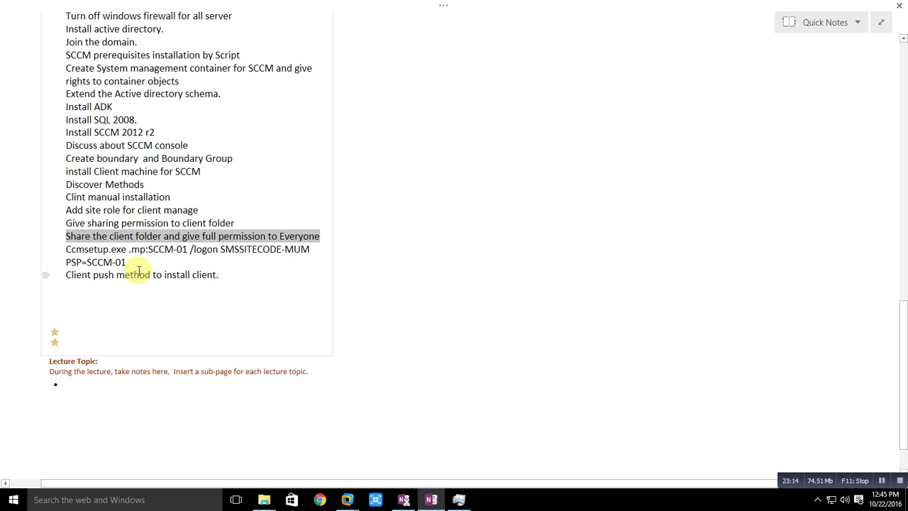
{"action": "key", "text": "alt+Tab"}
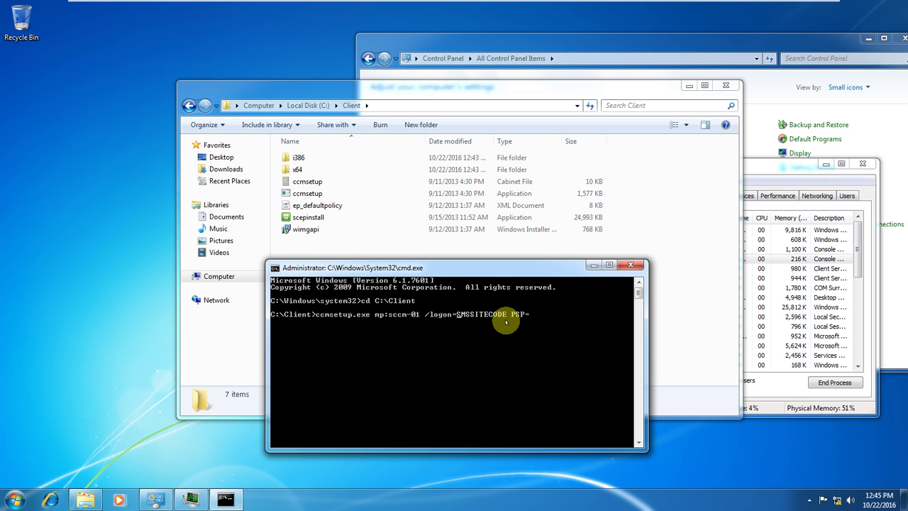
{"action": "key", "text": "Left"}
{"action": "key", "text": "Left"}
{"action": "key", "text": "Left"}
{"action": "key", "text": "Left"}
{"action": "key", "text": "Left"}
{"action": "key", "text": "Left"}
{"action": "key", "text": "Left"}
{"action": "key", "text": "Left"}
{"action": "key", "text": "Left"}
{"action": "key", "text": "Left"}
{"action": "key", "text": "Left"}
{"action": "key", "text": "Left"}
{"action": "key", "text": "Left"}
{"action": "key", "text": "Left"}
{"action": "key", "text": "Left"}
{"action": "key", "text": "Left"}
{"action": "key", "text": "BackSpace"}
{"action": "type", "text": "=MUM"}
{"action": "type", "text": "SCCM-01"}
{"action": "key", "text": "Return"}
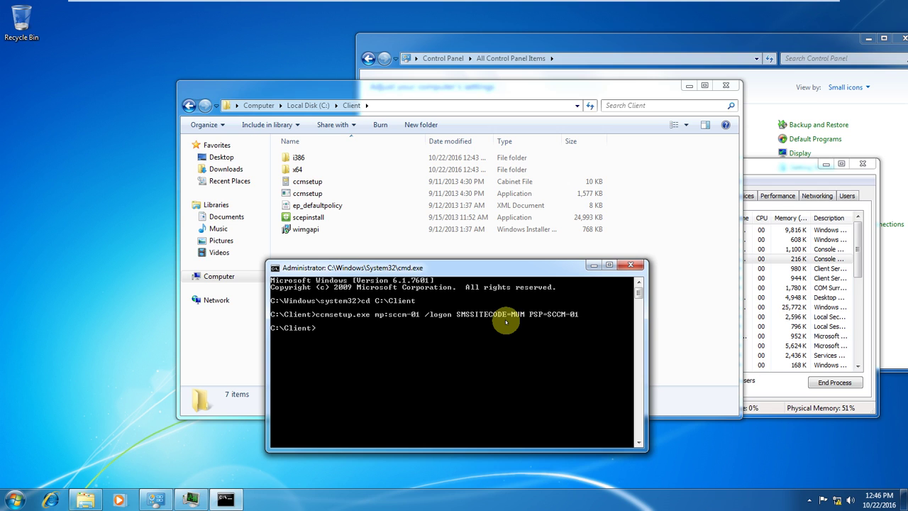
Step: Check the ccmsetup.exe process in Task Manager's process list
{"action": "left_click", "coordinate": [795, 173]}
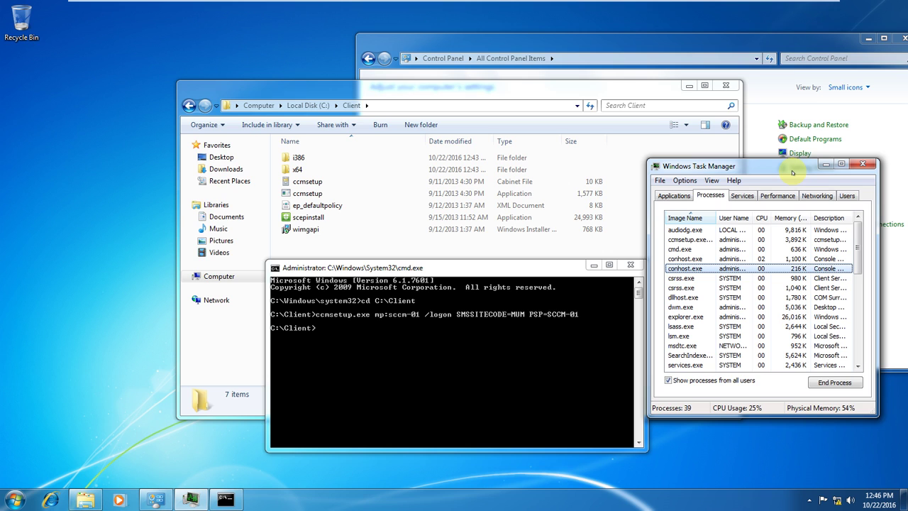
{"action": "left_click", "coordinate": [691, 239]}
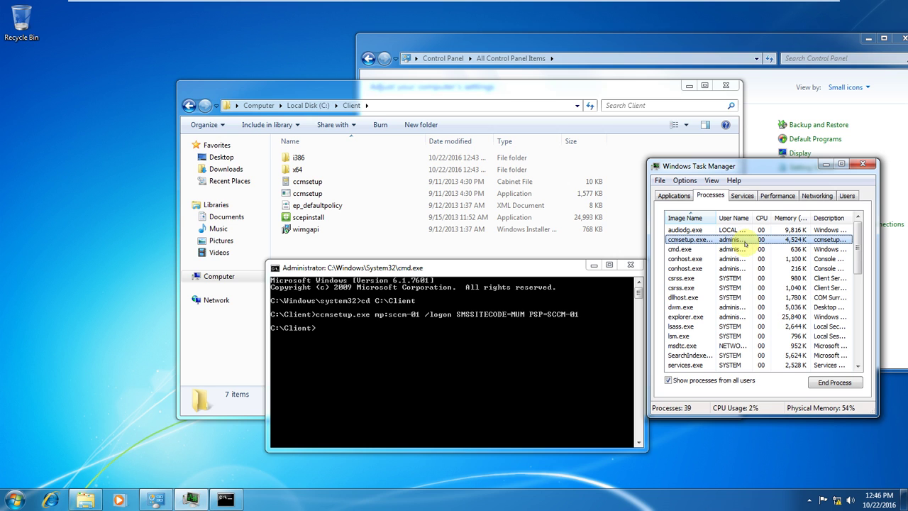
Step: Bring the Control Panel window forward to look over its items, with Task Manager in front of it
{"action": "left_click", "coordinate": [616, 45]}
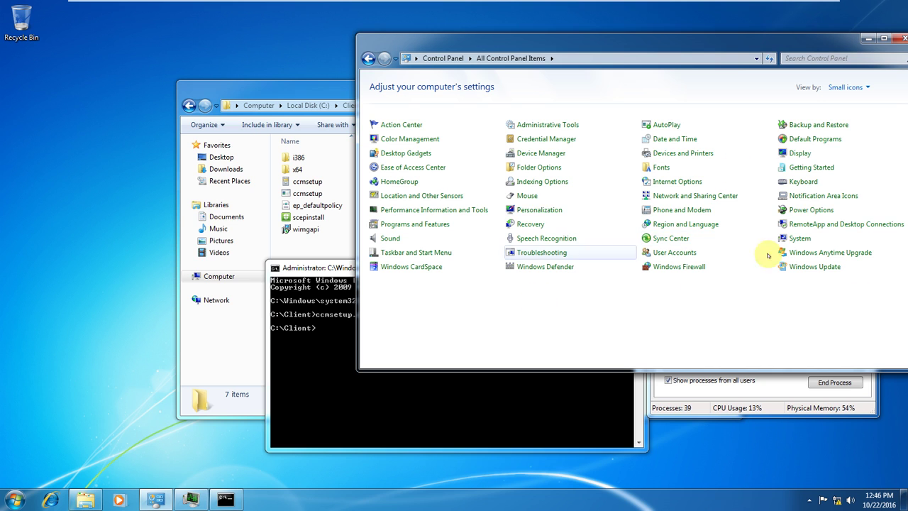
{"action": "left_click", "coordinate": [780, 388]}
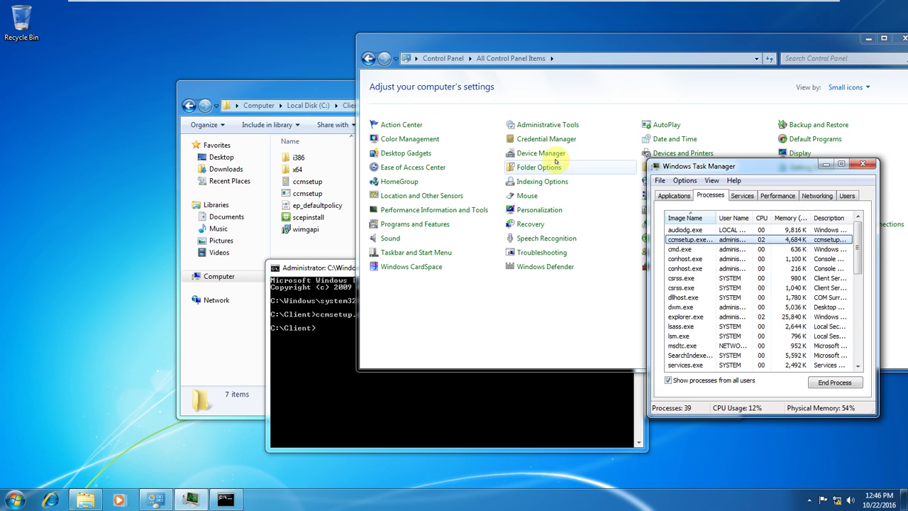
Step: Switch to the SCCM-01 virtual machine and examine CLIENT-01's client status in the All Systems device collection of the Configuration Manager console
{"action": "mouse_move", "coordinate": [167, 3]}
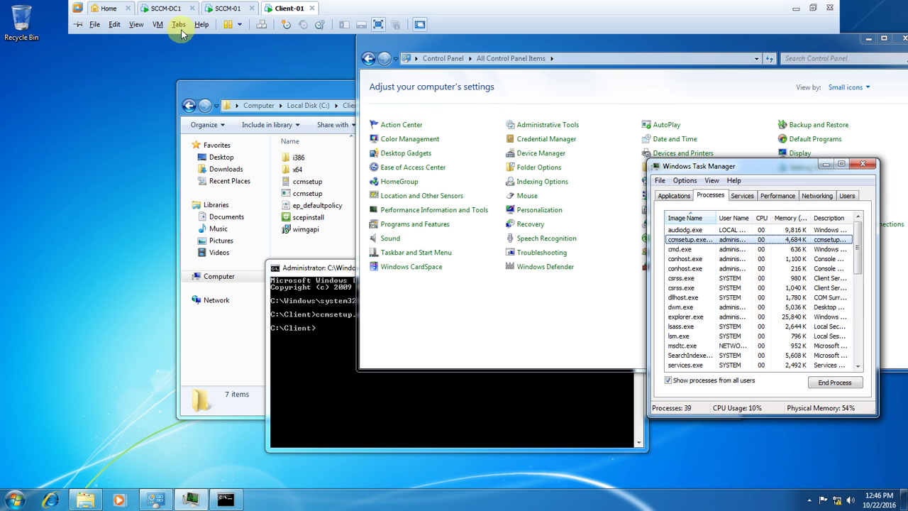
{"action": "left_click", "coordinate": [226, 9]}
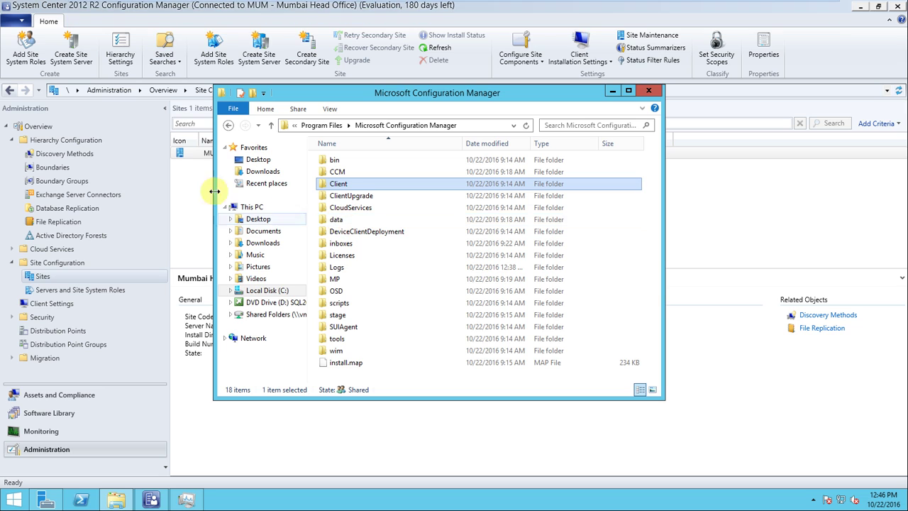
{"action": "left_click", "coordinate": [206, 187]}
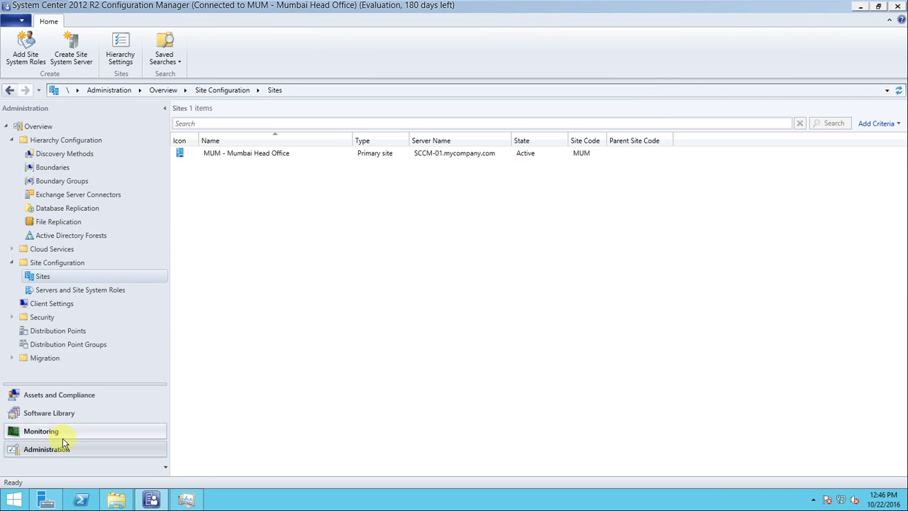
{"action": "left_click", "coordinate": [73, 395]}
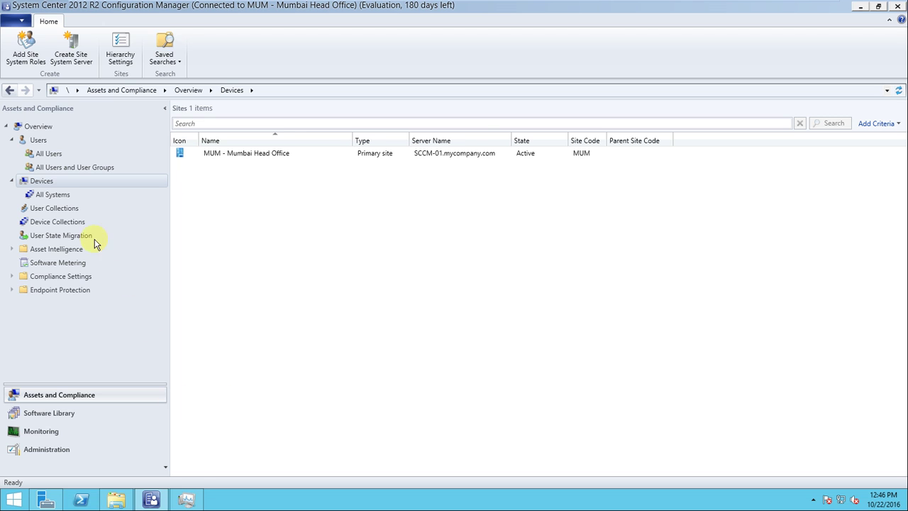
{"action": "left_click", "coordinate": [65, 222]}
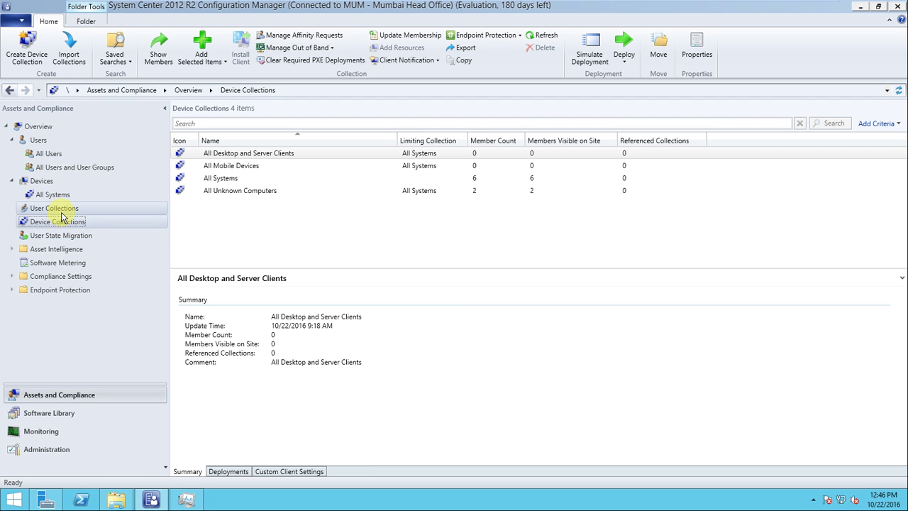
{"action": "left_click", "coordinate": [217, 178]}
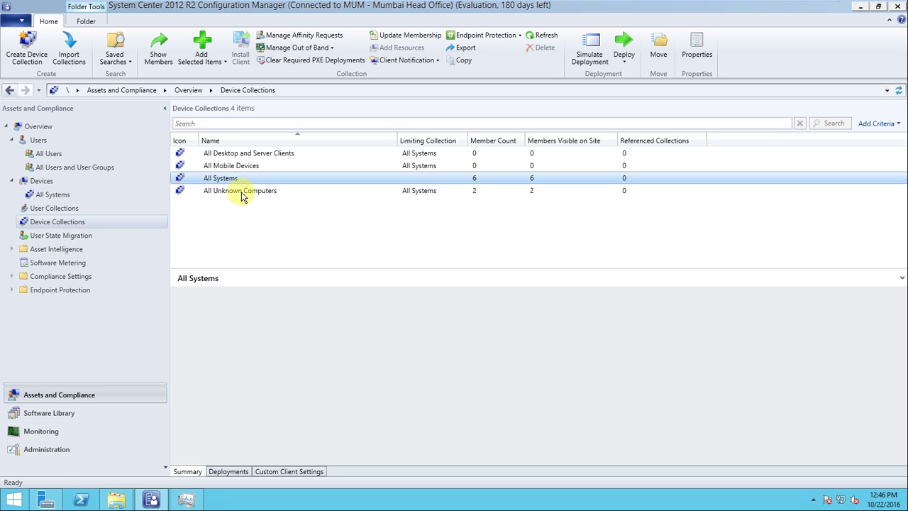
{"action": "double_click", "coordinate": [226, 179]}
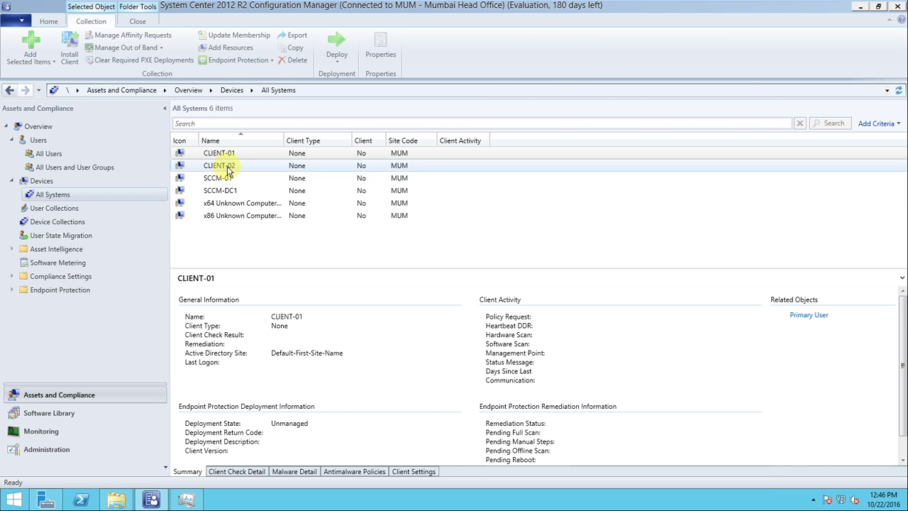
{"action": "left_click", "coordinate": [228, 152]}
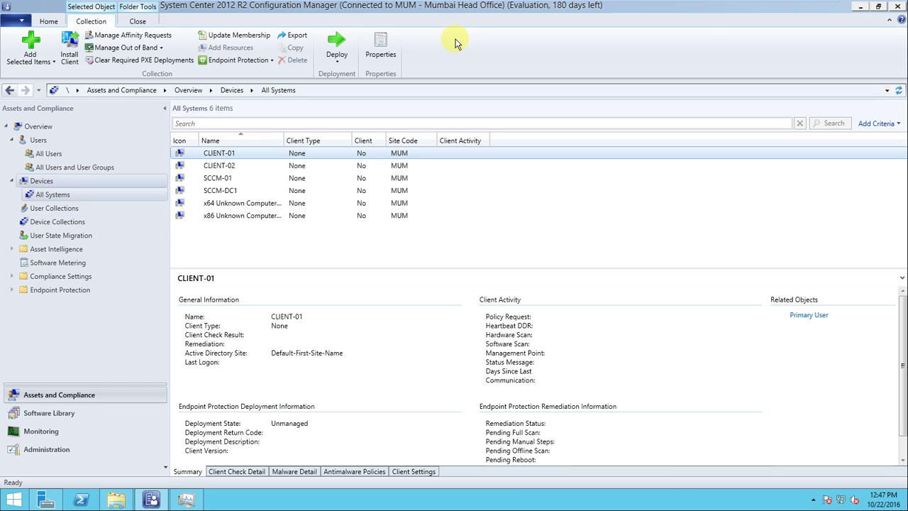
Step: Return to the Client-01 virtual machine and take VMware Workstation out of full-screen mode
{"action": "mouse_move", "coordinate": [418, 14]}
{"action": "left_click", "coordinate": [295, 9]}
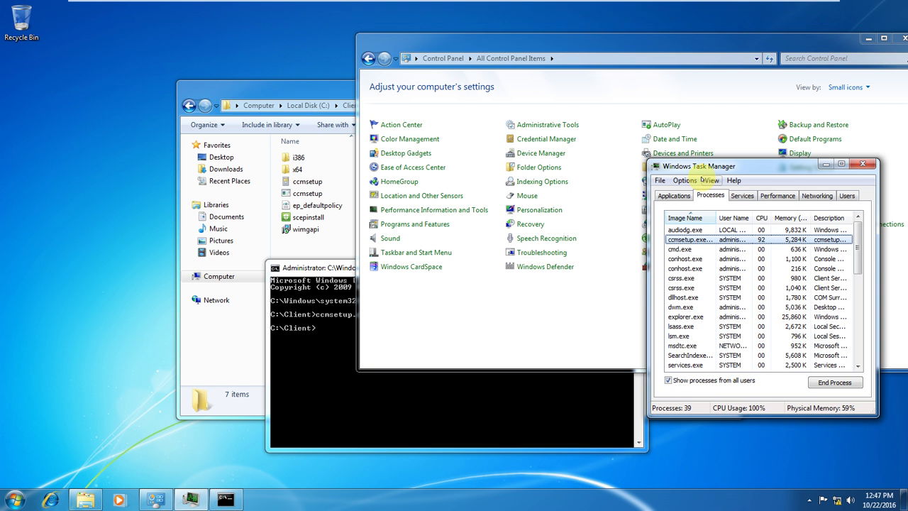
{"action": "mouse_move", "coordinate": [741, 6]}
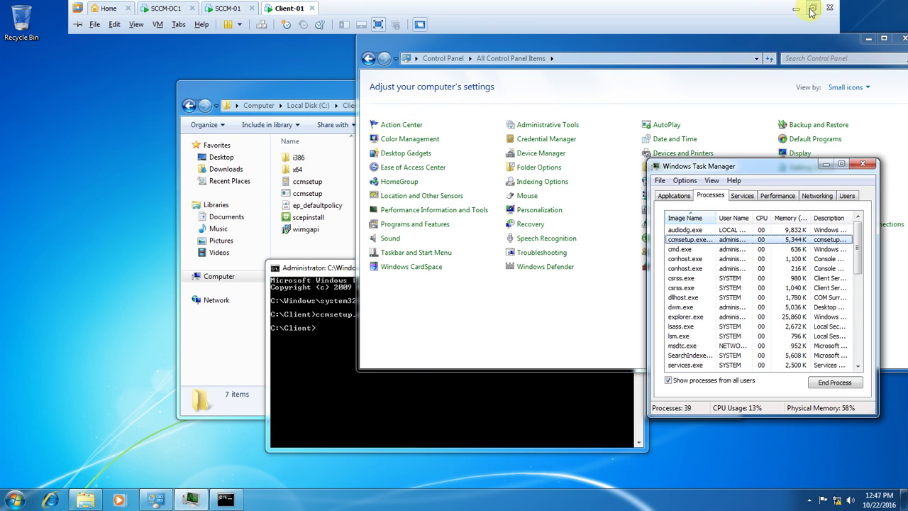
{"action": "left_click", "coordinate": [813, 8]}
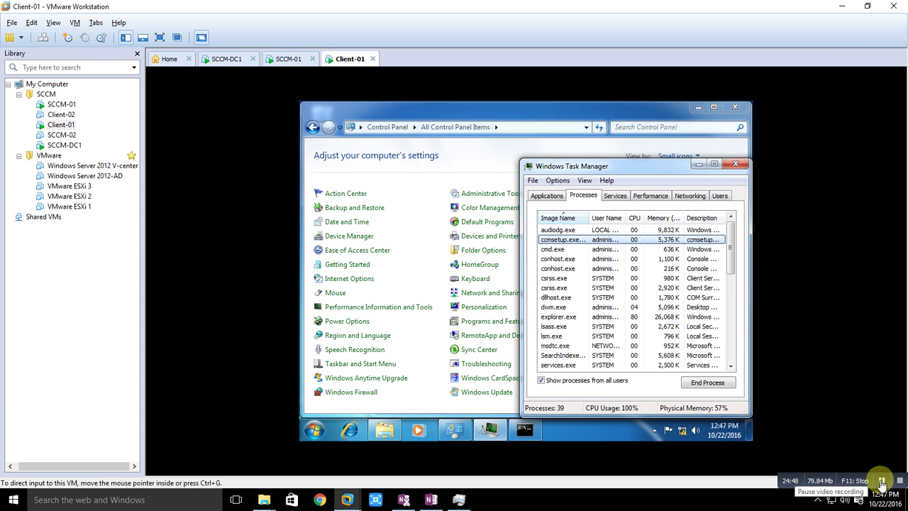
{"action": "left_click", "coordinate": [882, 483]}
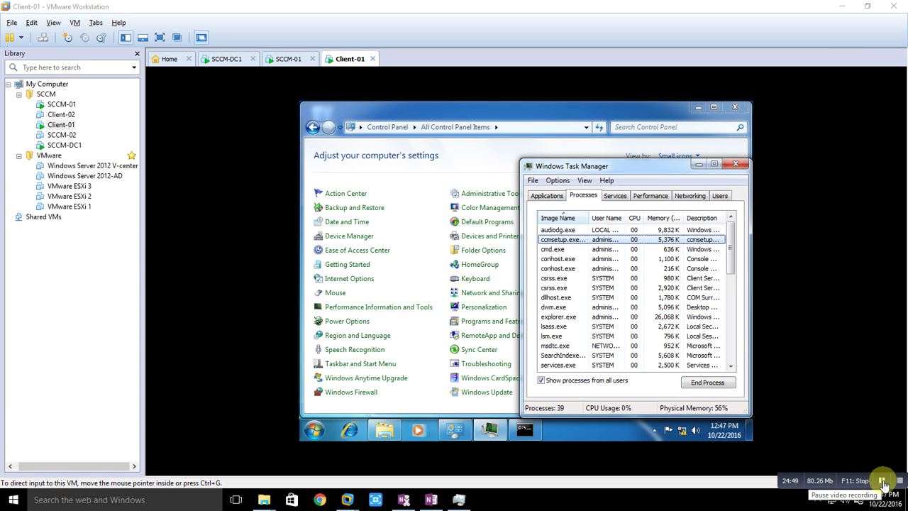